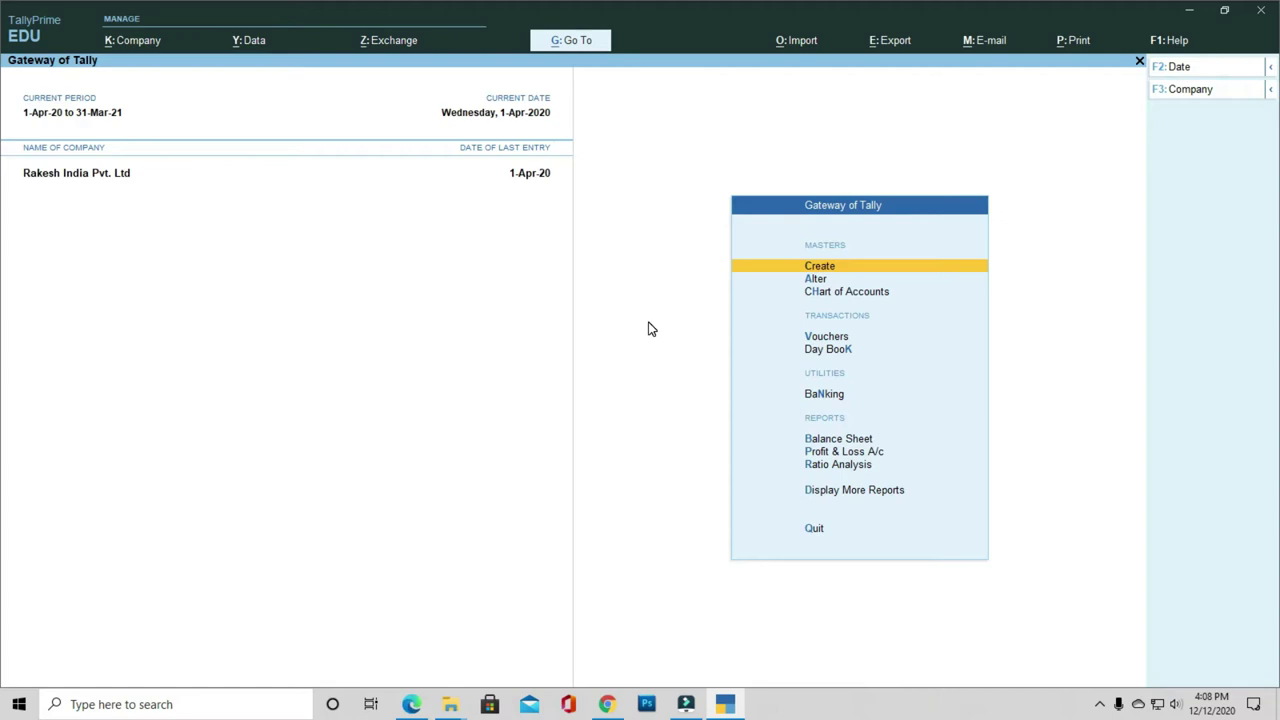
# Step: Bring up the company selection list from the Gateway of Tally
pyautogui.press('F3')
# Step: Start company Rakesh India Pvt. Ltd with its street address, state Delhi and pincode
pyautogui.press('Up')
pyautogui.press('Up')
pyautogui.press('Up')
pyautogui.press('Up')
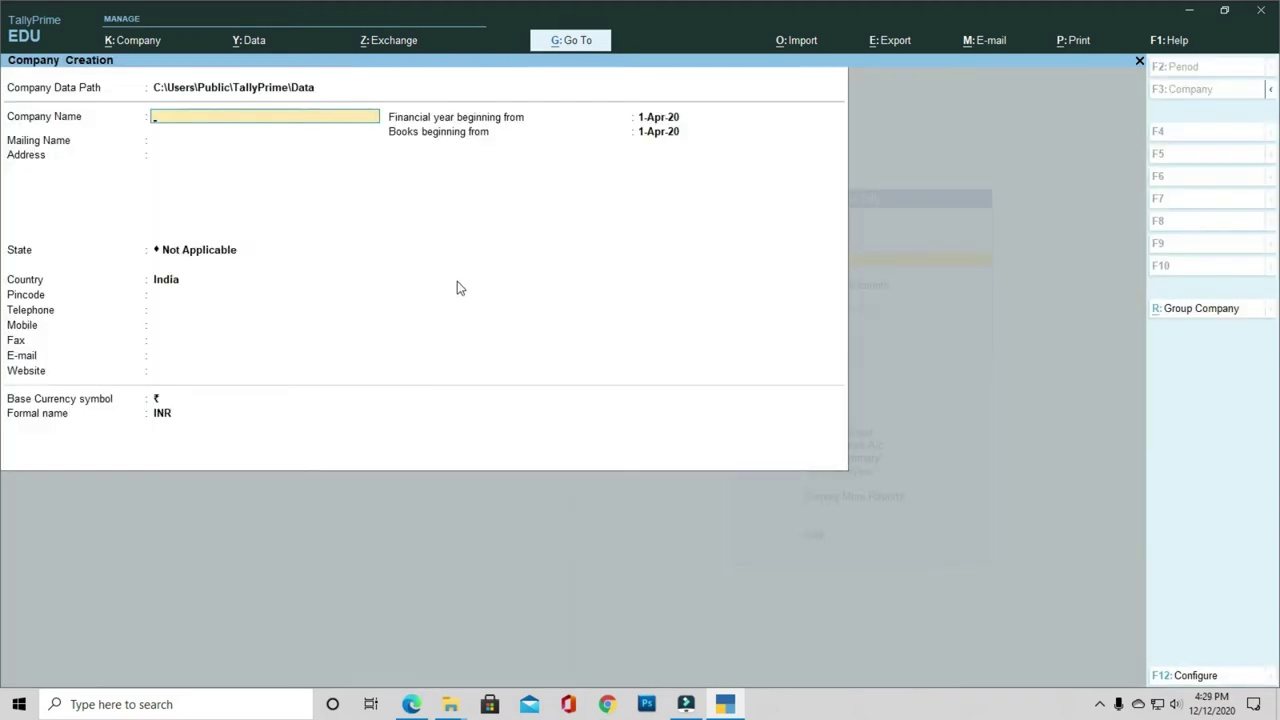
pyautogui.write('Rakesh India Pvt. Ltd')
pyautogui.press('Return')
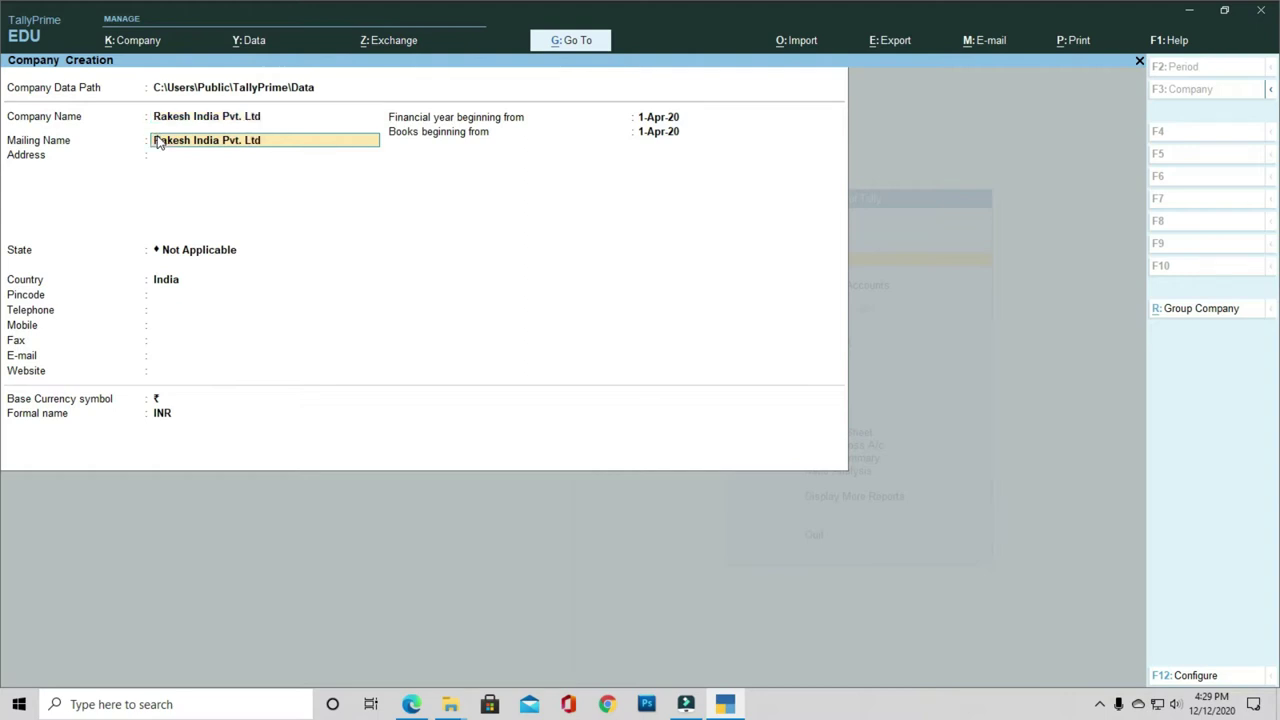
pyautogui.press('Return')
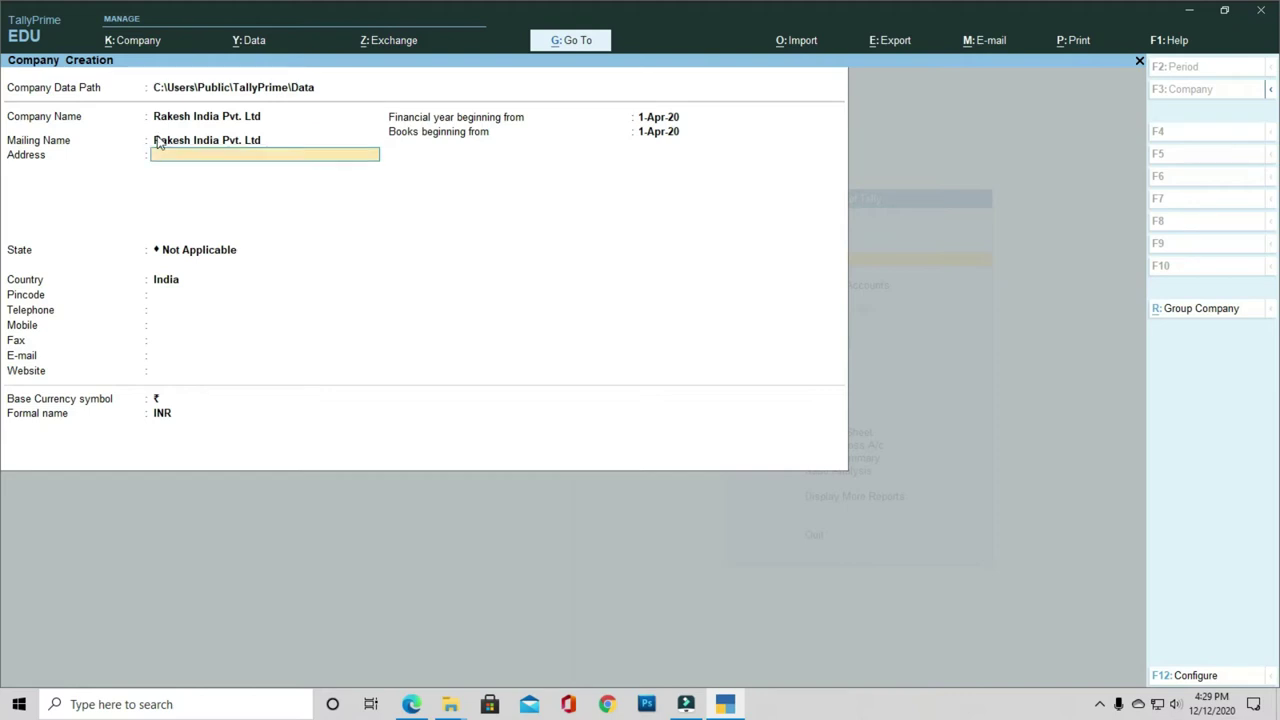
pyautogui.write('Okhala Phase II')
pyautogui.press('Return')
pyautogui.press('Return')
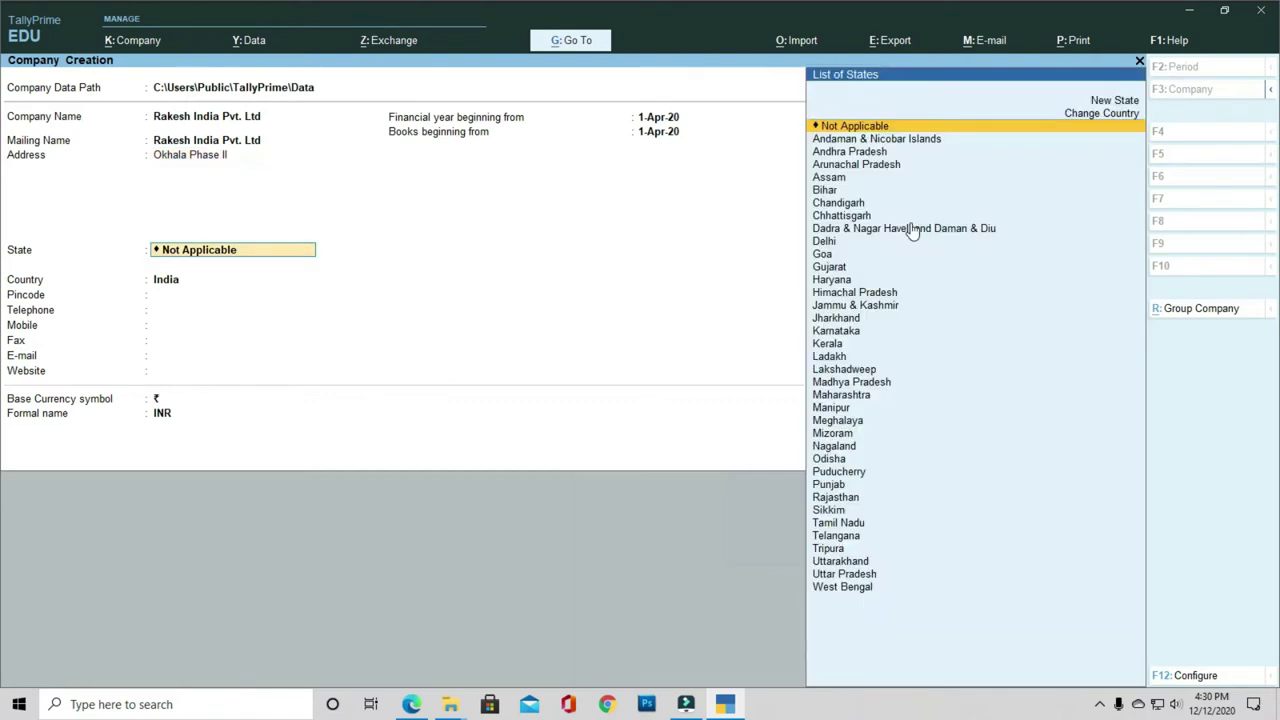
pyautogui.write('Delhi')
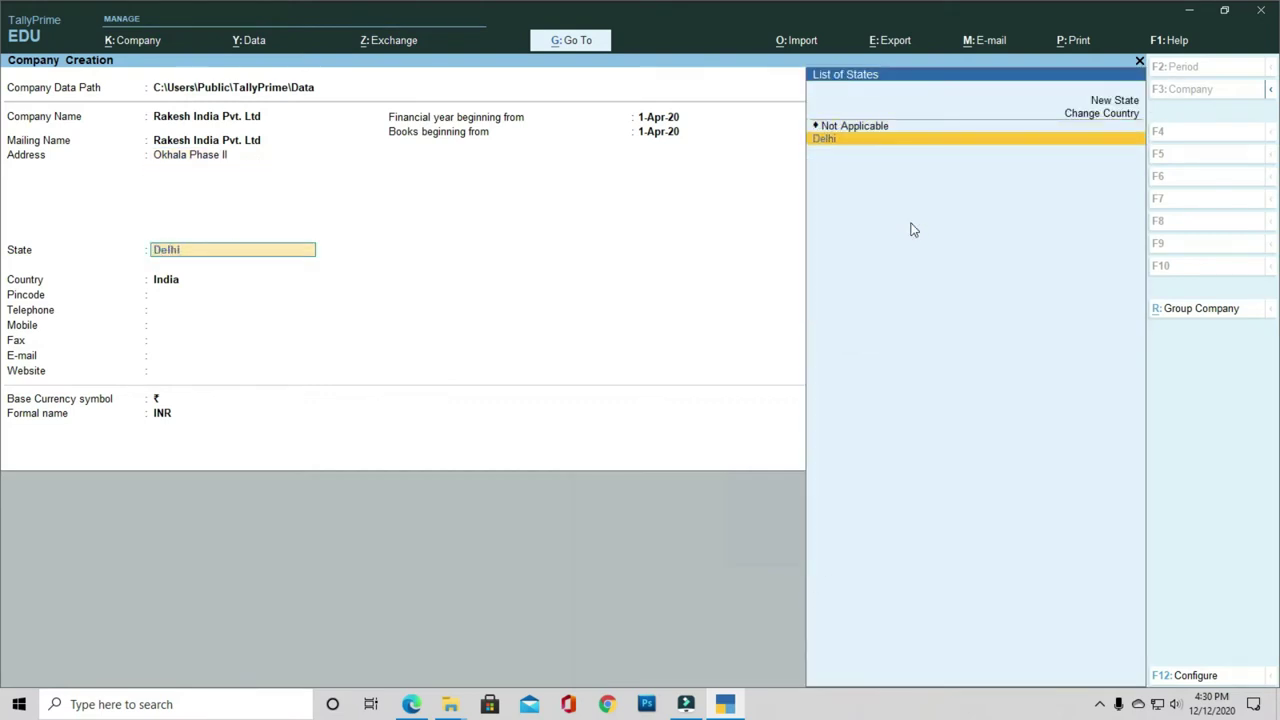
pyautogui.press('Return')
pyautogui.write('110019')
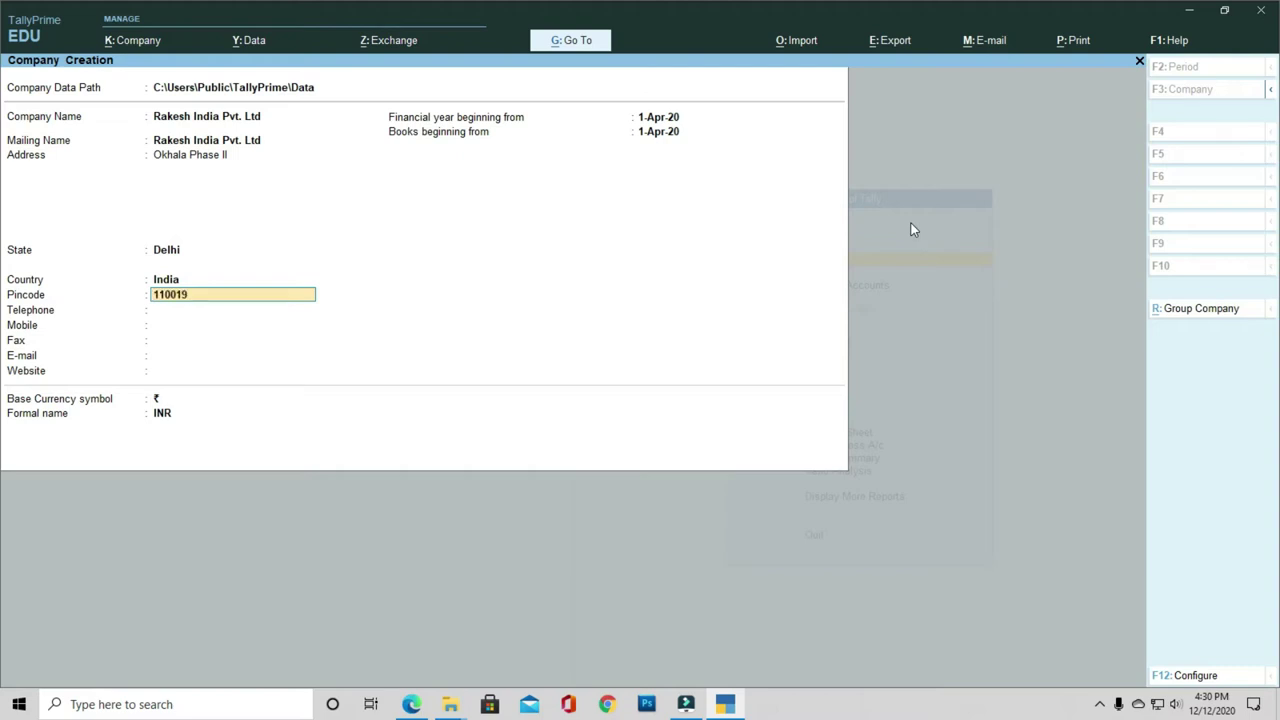
pyautogui.press('Return')
# Step: Enter the company's telephone and mobile numbers, leaving fax blank
pyautogui.write('00')
pyautogui.press('BackSpace')
pyautogui.press('Return')
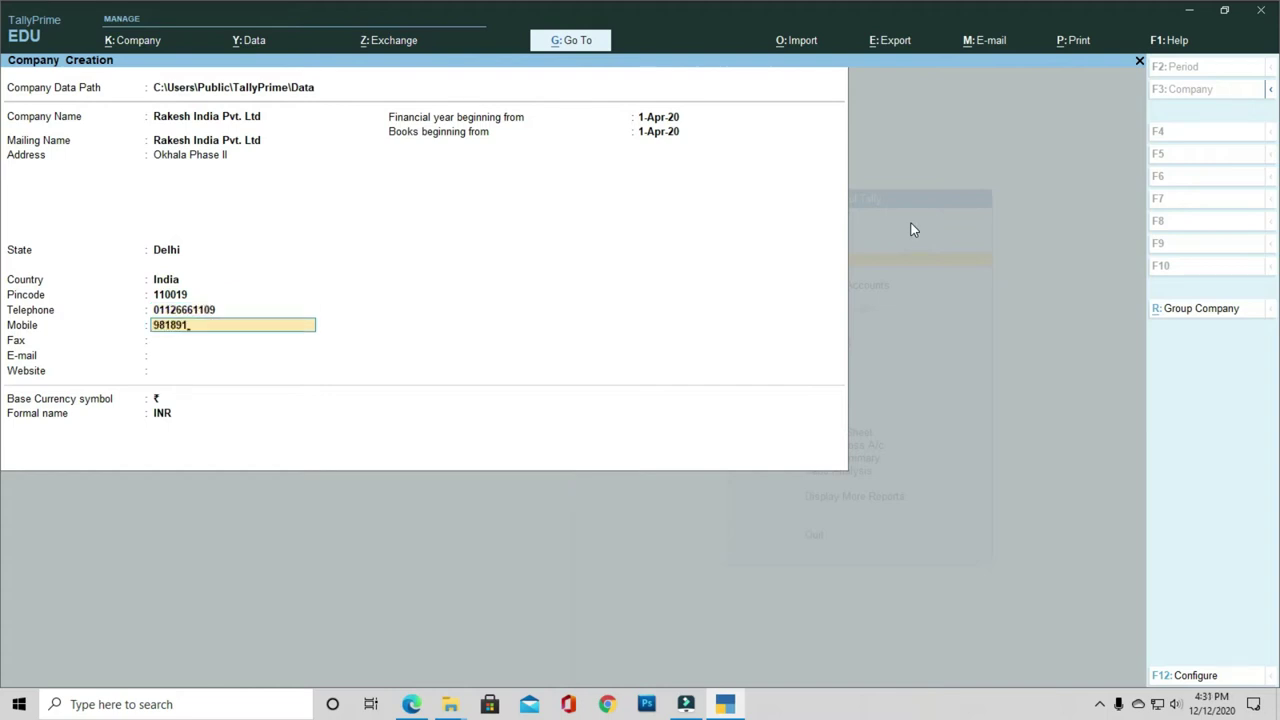
pyautogui.press('Return')
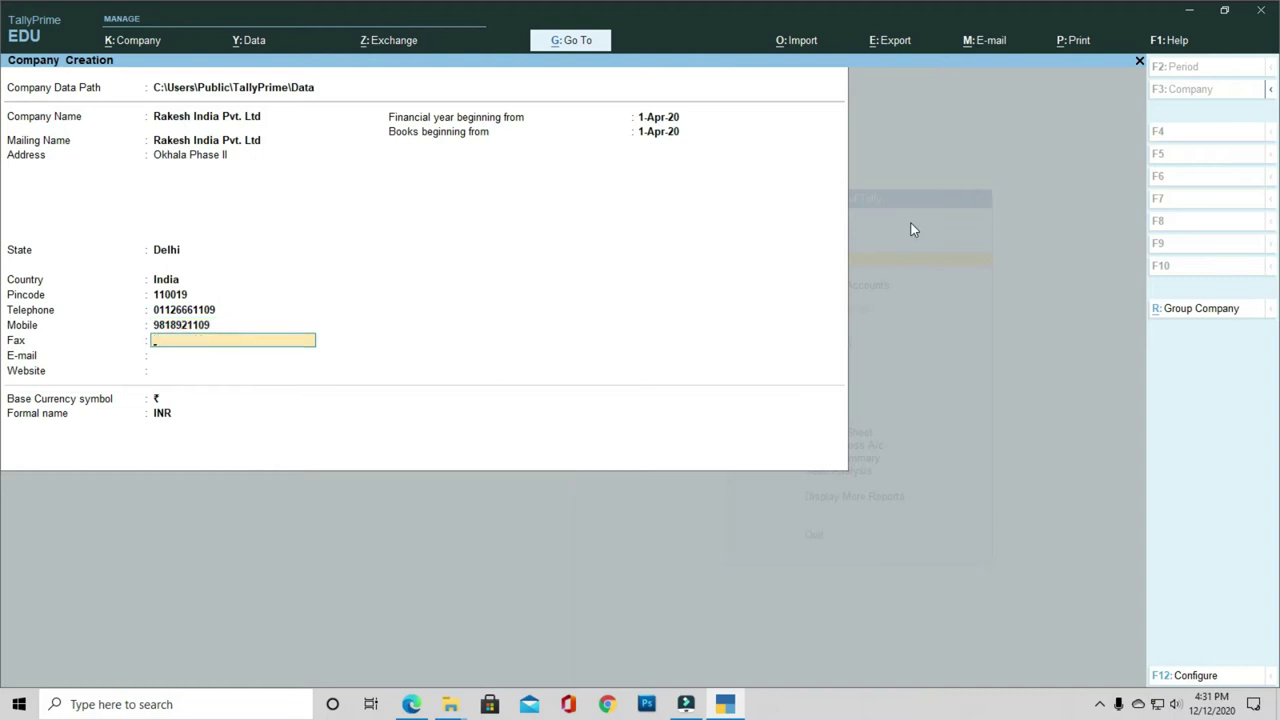
pyautogui.press('Return')
pyautogui.write('in')
pyautogui.press('BackSpace')
pyautogui.press('BackSpace')
pyautogui.write('info@r')
pyautogui.press('BackSpace')
pyautogui.press('BackSpace')
pyautogui.press('BackSpace')
pyautogui.press('BackSpace')
pyautogui.press('BackSpace')
pyautogui.press('BackSpace')
pyautogui.press('Return')
pyautogui.write('www')
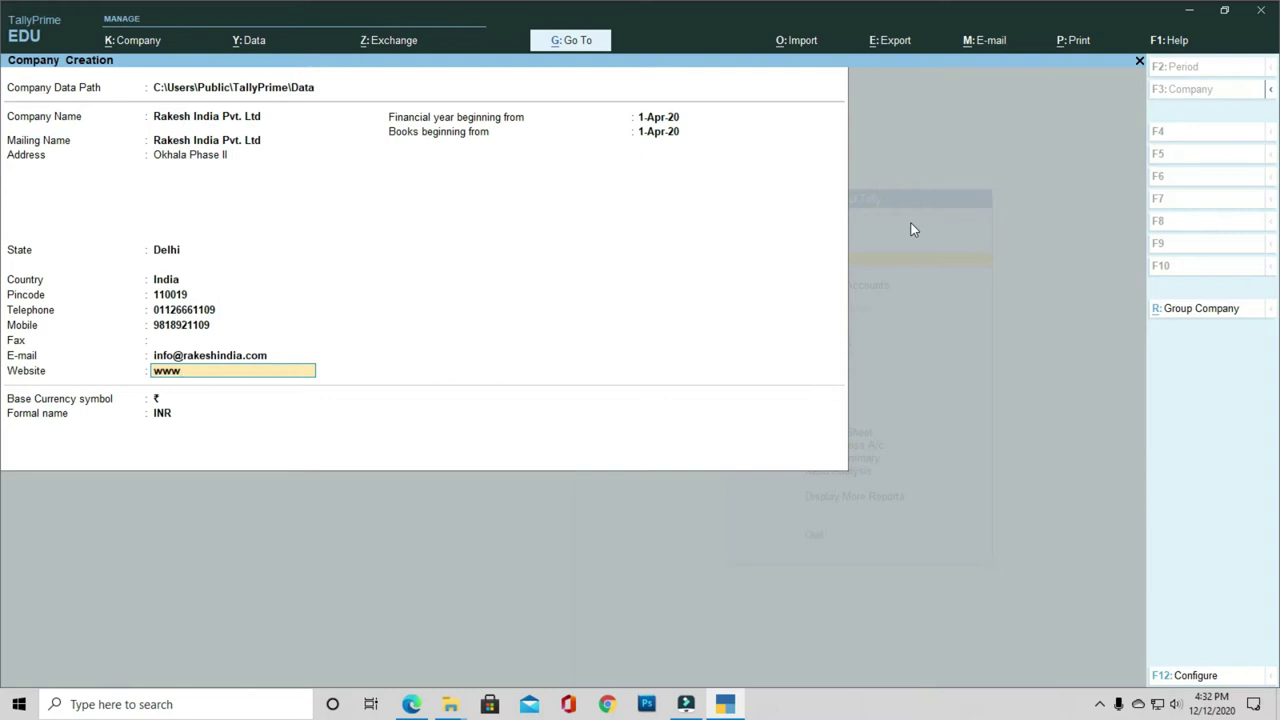
pyautogui.write('.rakeshindia.com')
pyautogui.press('Return')
pyautogui.press('Return')
pyautogui.press('Return')
pyautogui.press('Return')
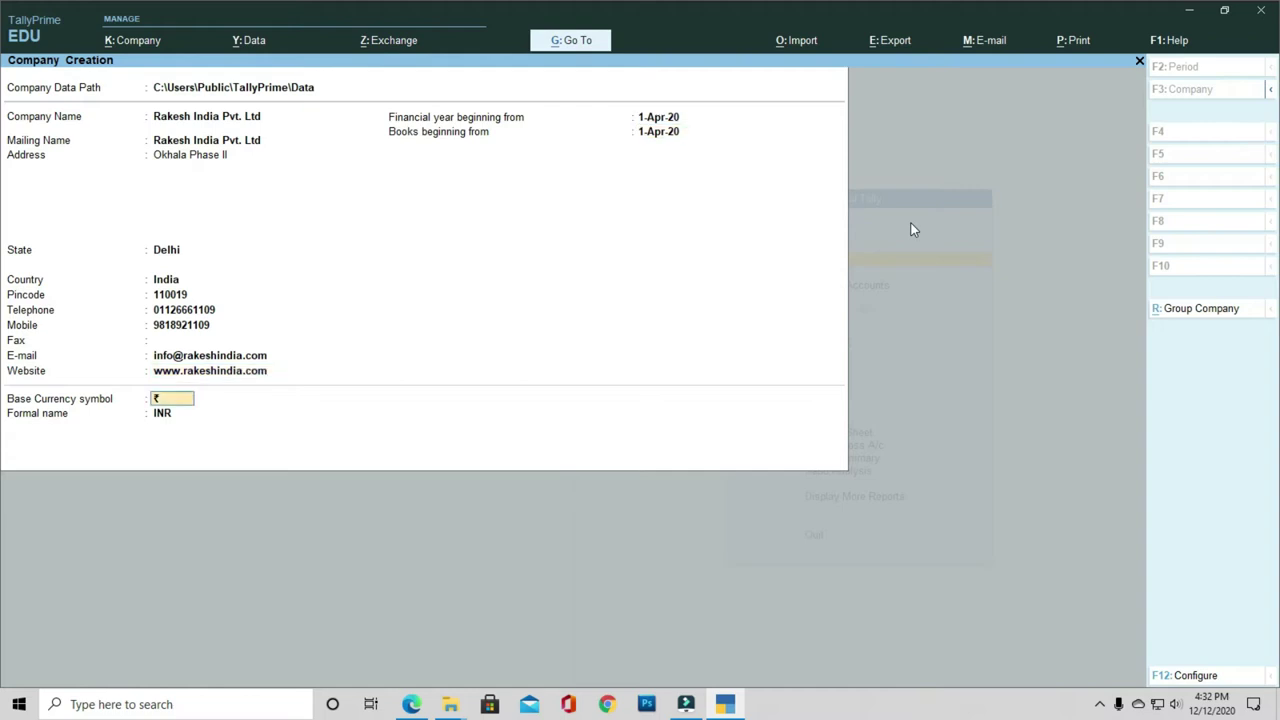
pyautogui.press('Return')
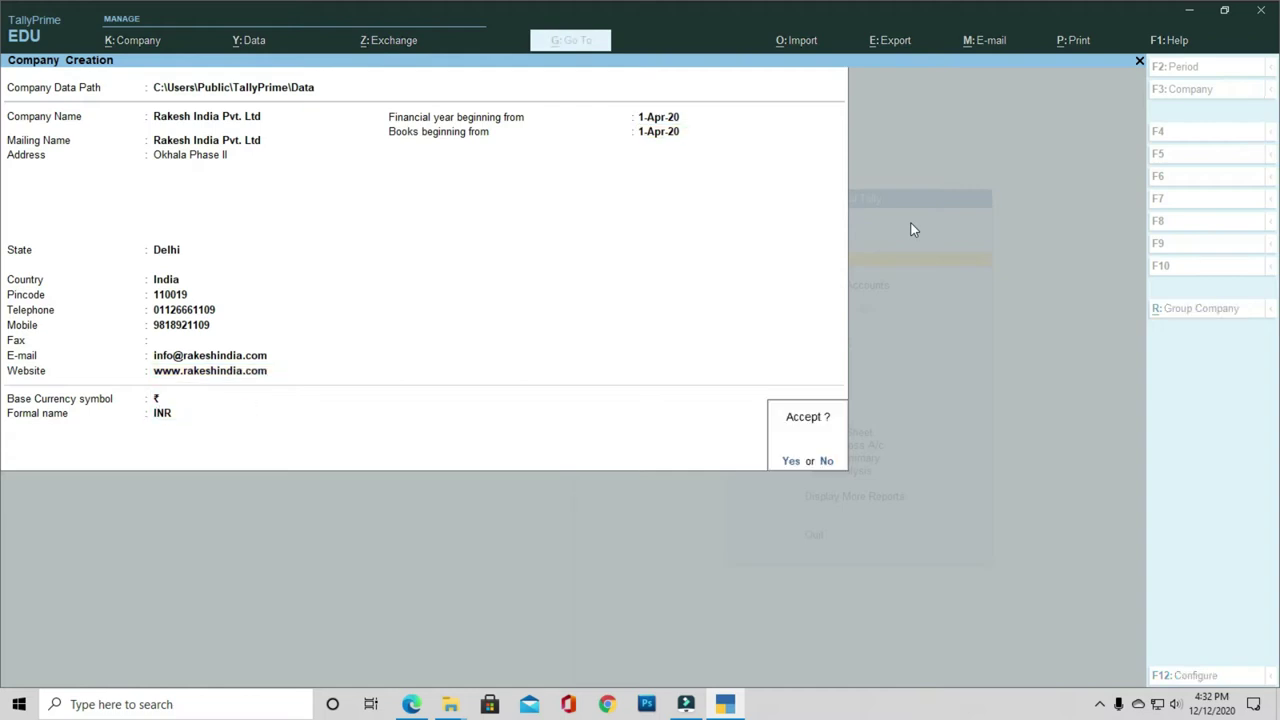
# Step: Save the company, then keep bill-wise and inventory on, set GST to No, and accept the features
pyautogui.press('Return')
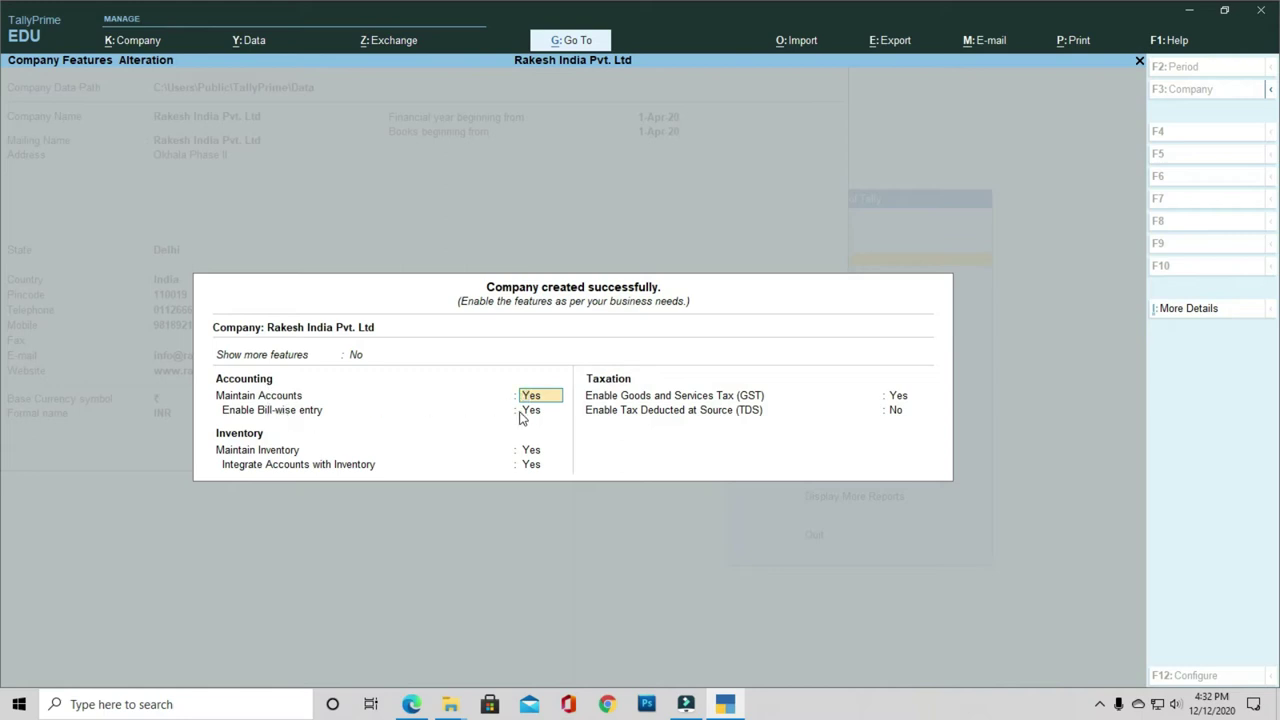
pyautogui.press('Return')
pyautogui.press('Return')
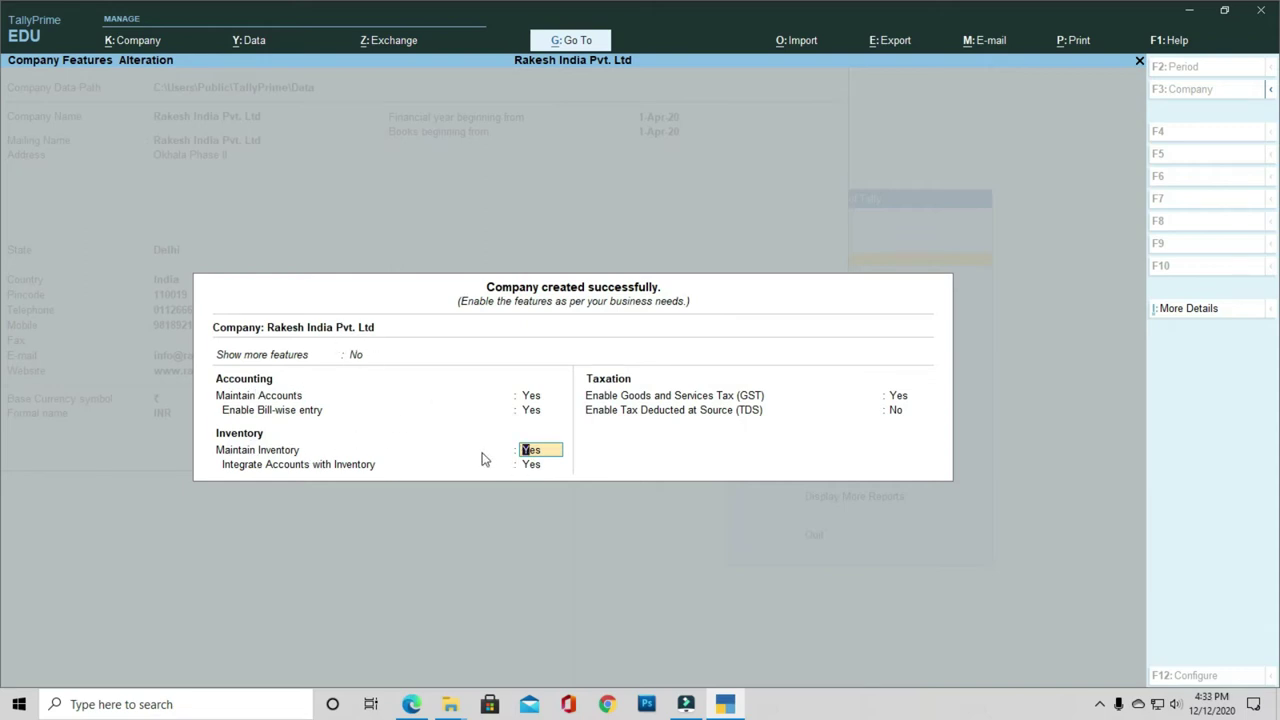
pyautogui.press('Return')
pyautogui.press('Return')
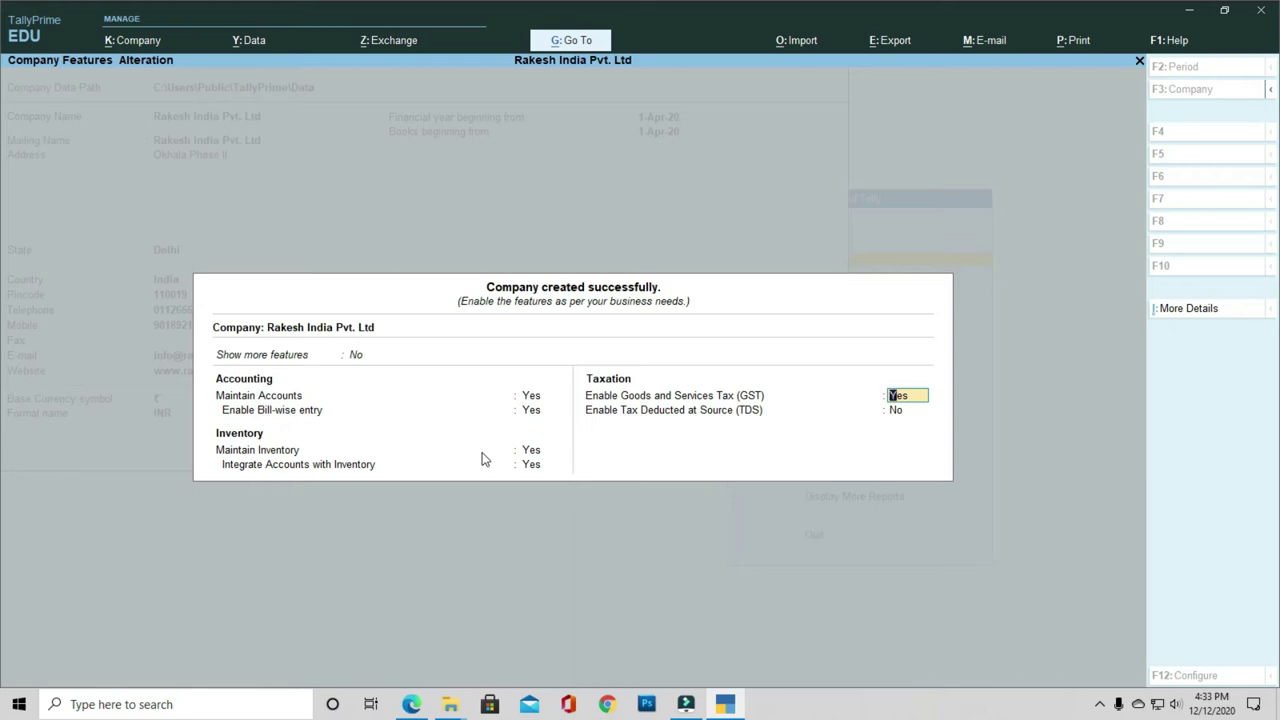
pyautogui.write('n')
pyautogui.press('Return')
pyautogui.press('Return')
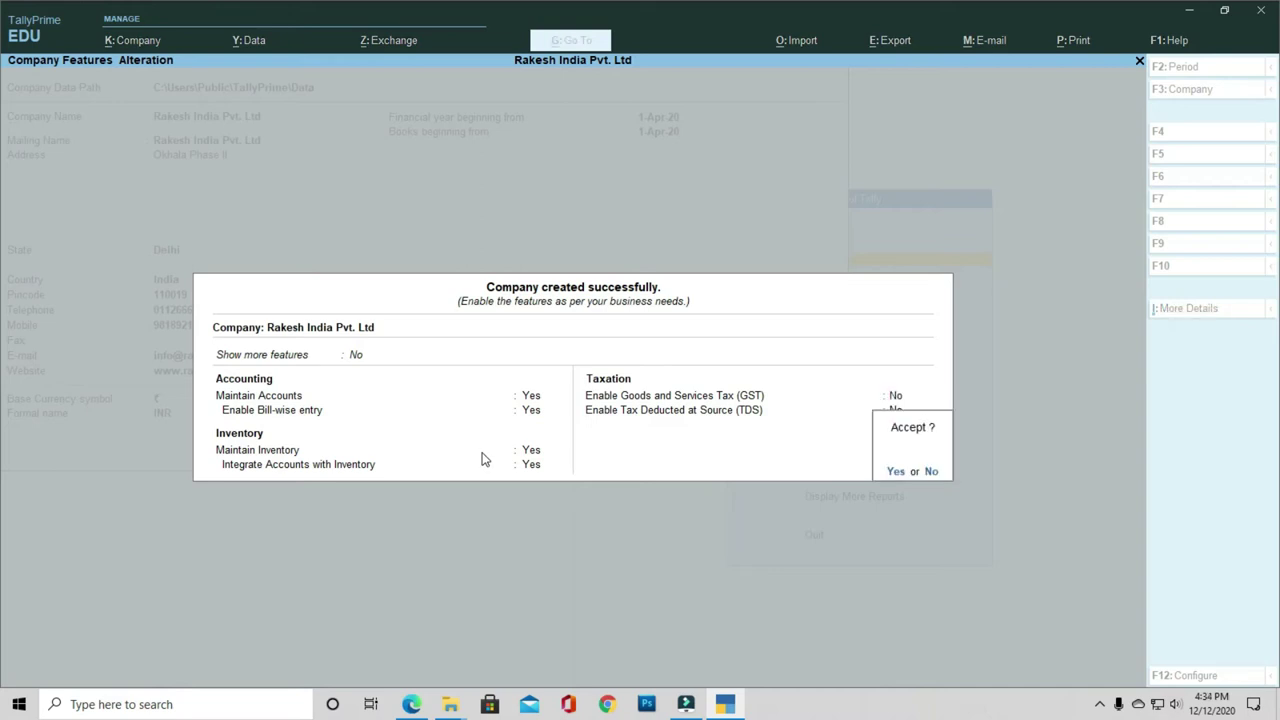
pyautogui.press('Return')
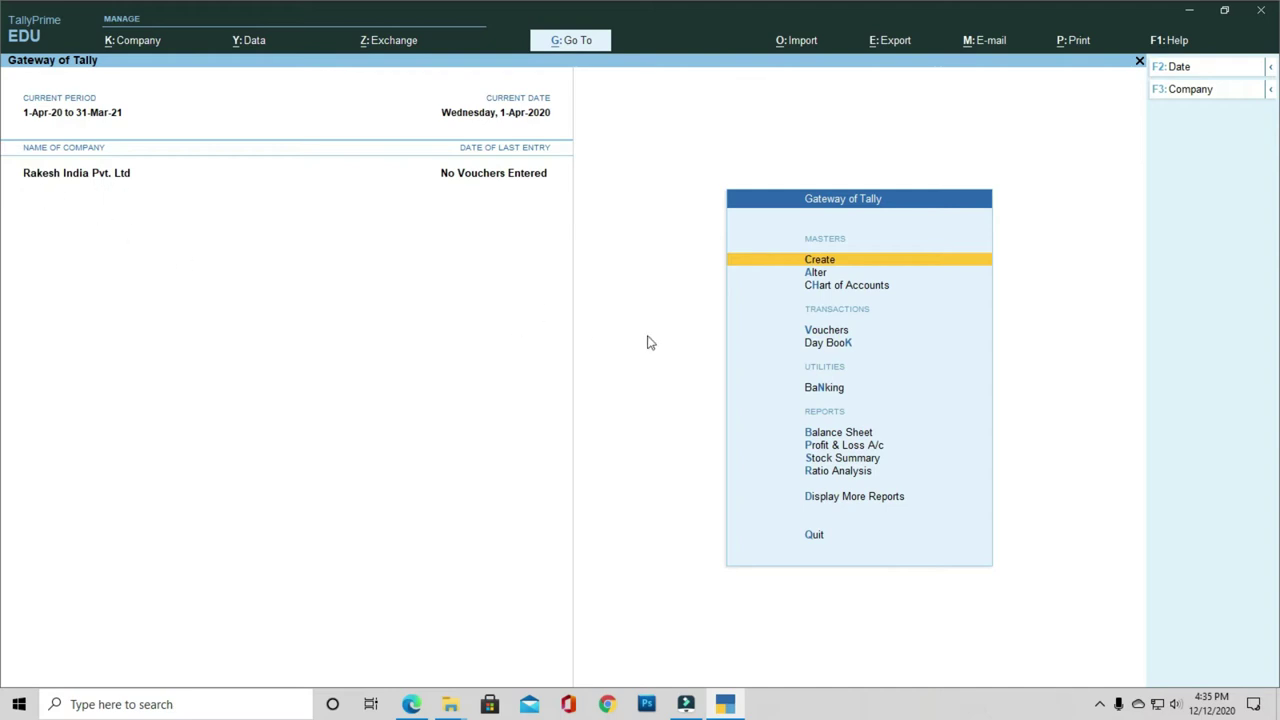
# Step: Create stock group Cloth under Primary
pyautogui.click(818, 265)
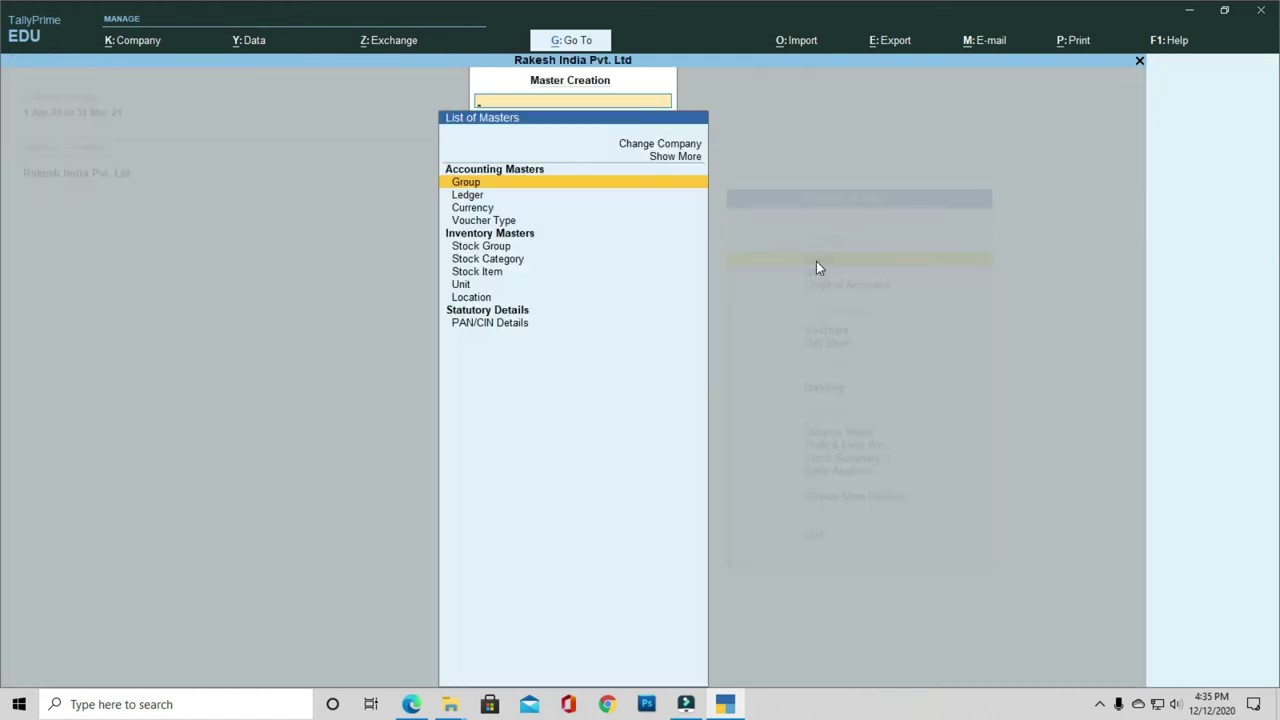
pyautogui.press('Down')
pyautogui.press('Down')
pyautogui.press('Down')
pyautogui.press('Down')
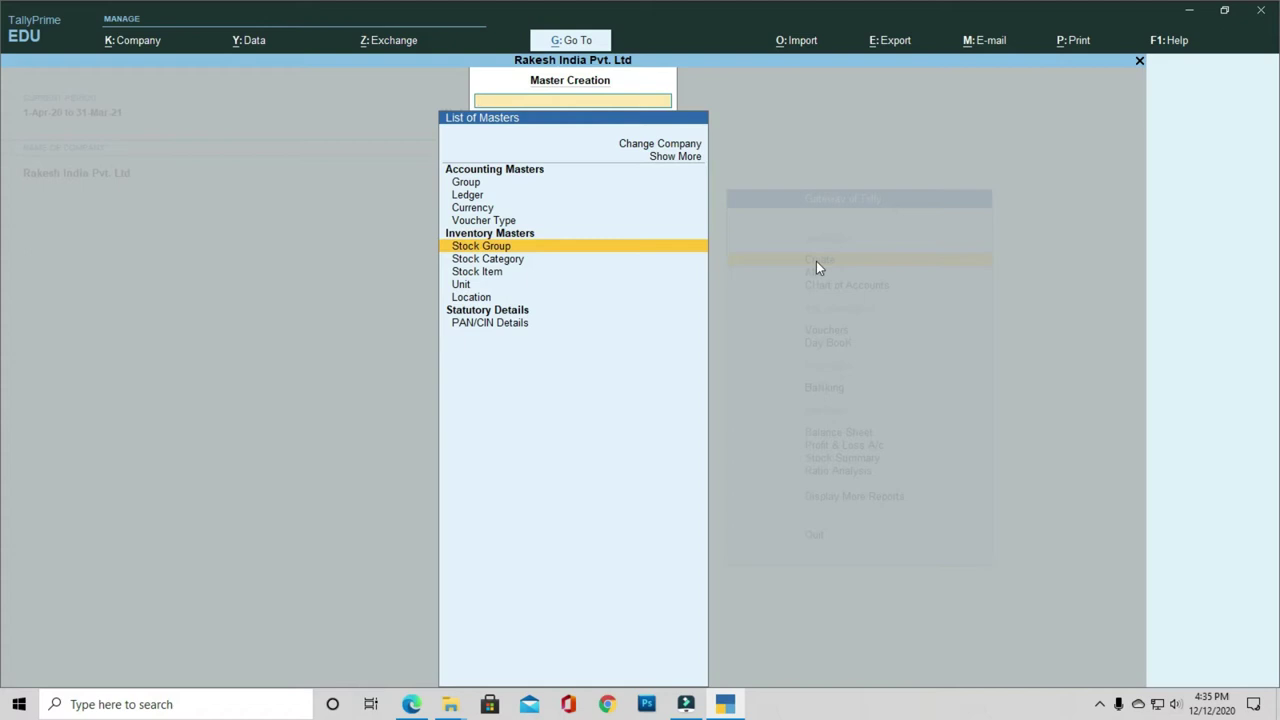
pyautogui.press('Return')
pyautogui.write('Cloth')
pyautogui.press('Return')
pyautogui.press('Return')
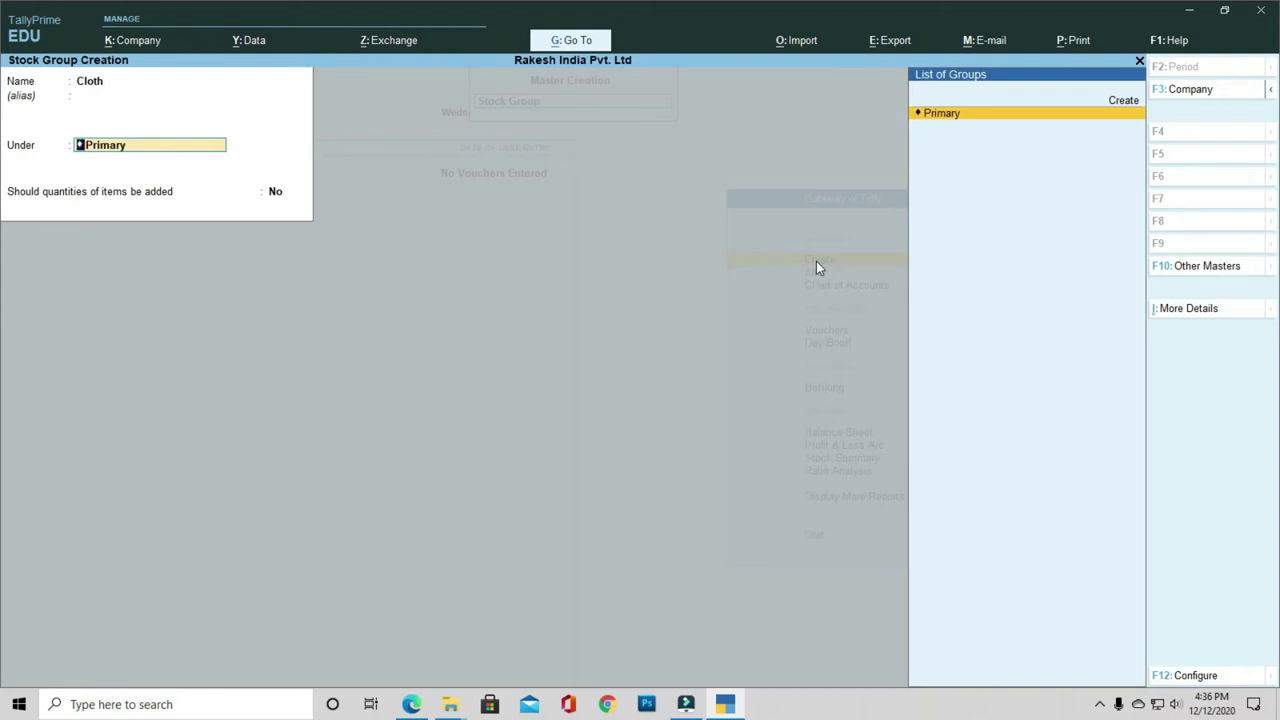
pyautogui.press('Return')
pyautogui.press('Return')
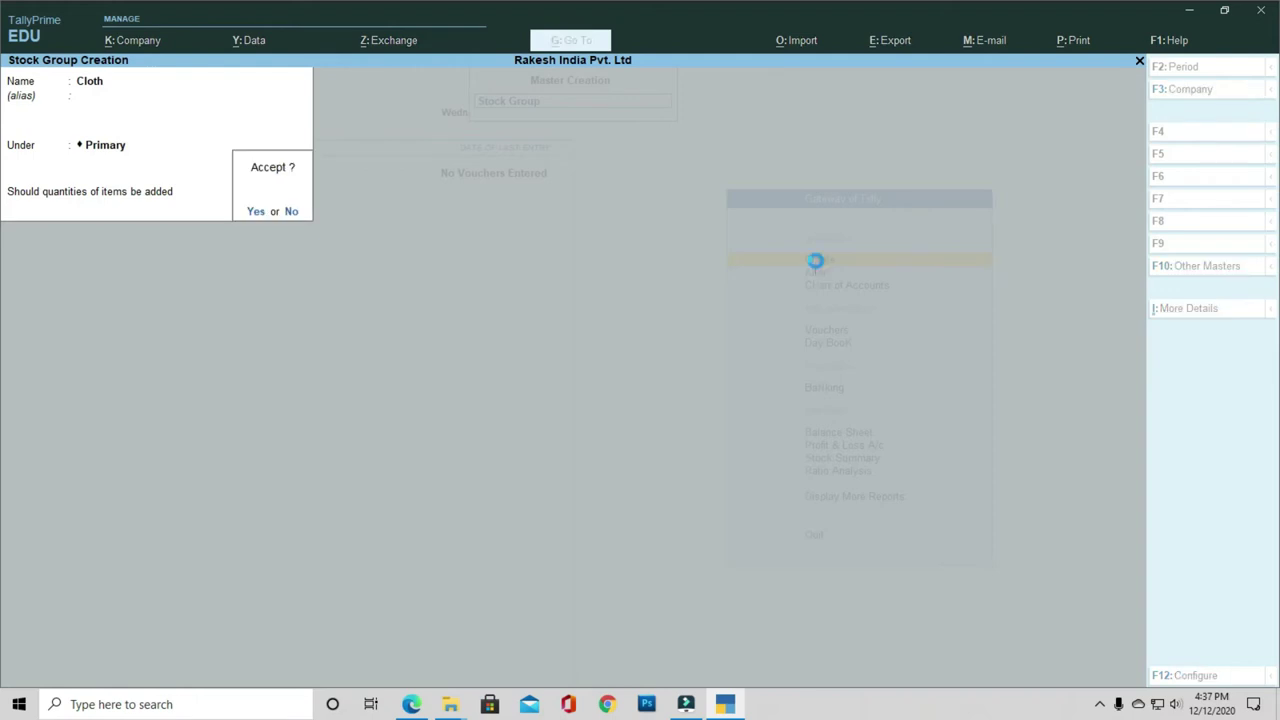
pyautogui.press('Return')
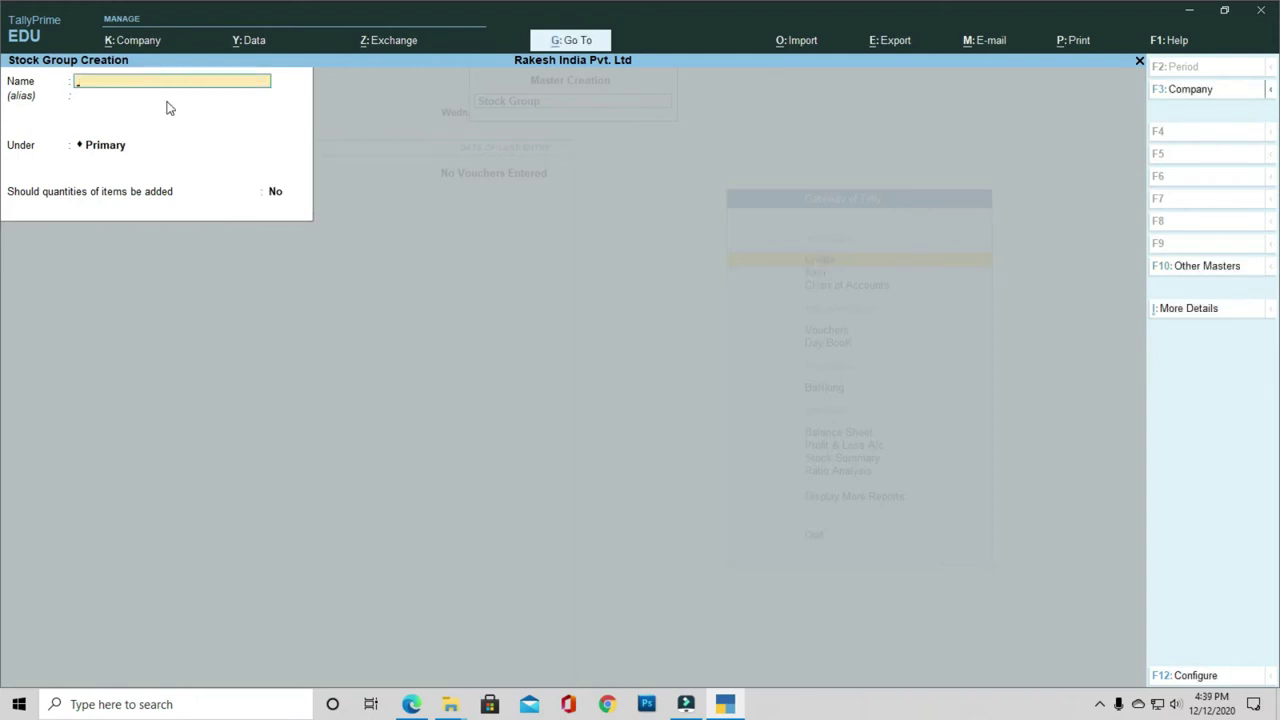
# Step: Create stock group Electronics under Primary, then leave the blank form
pyautogui.write('Electronics')
pyautogui.press('Return')
pyautogui.press('Return')
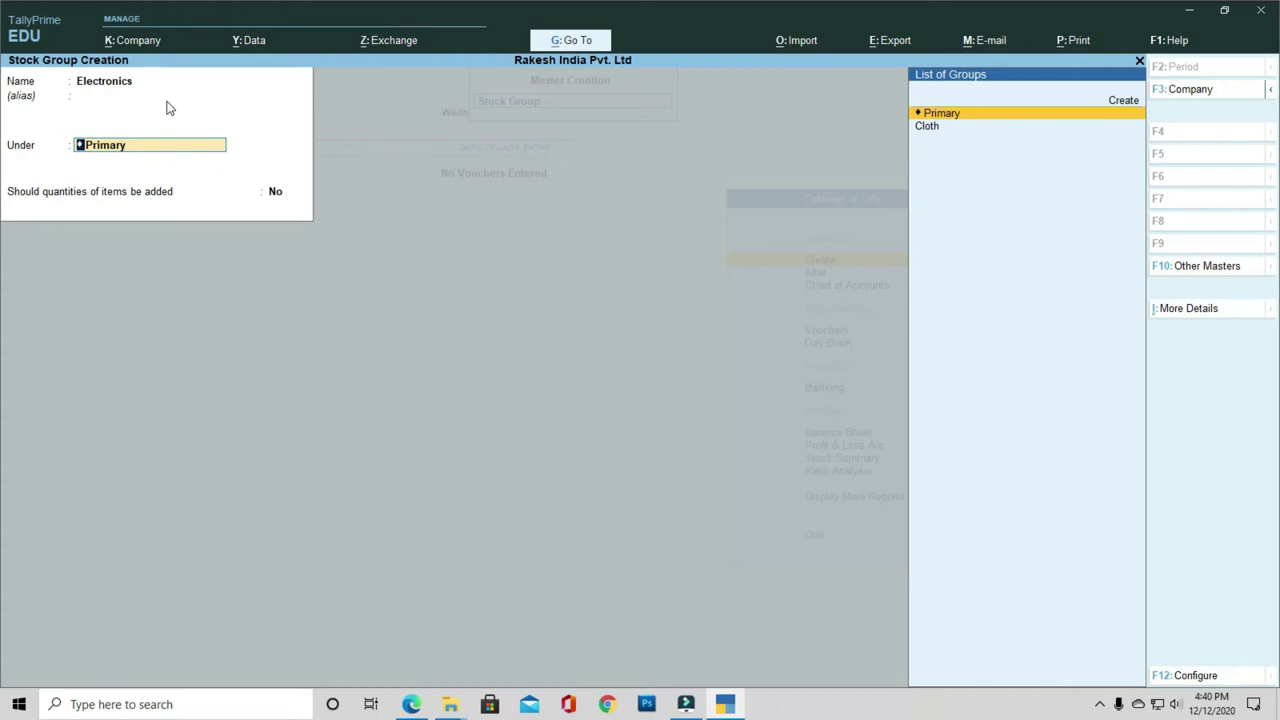
pyautogui.press('Return')
pyautogui.press('Return')
pyautogui.press('Return')
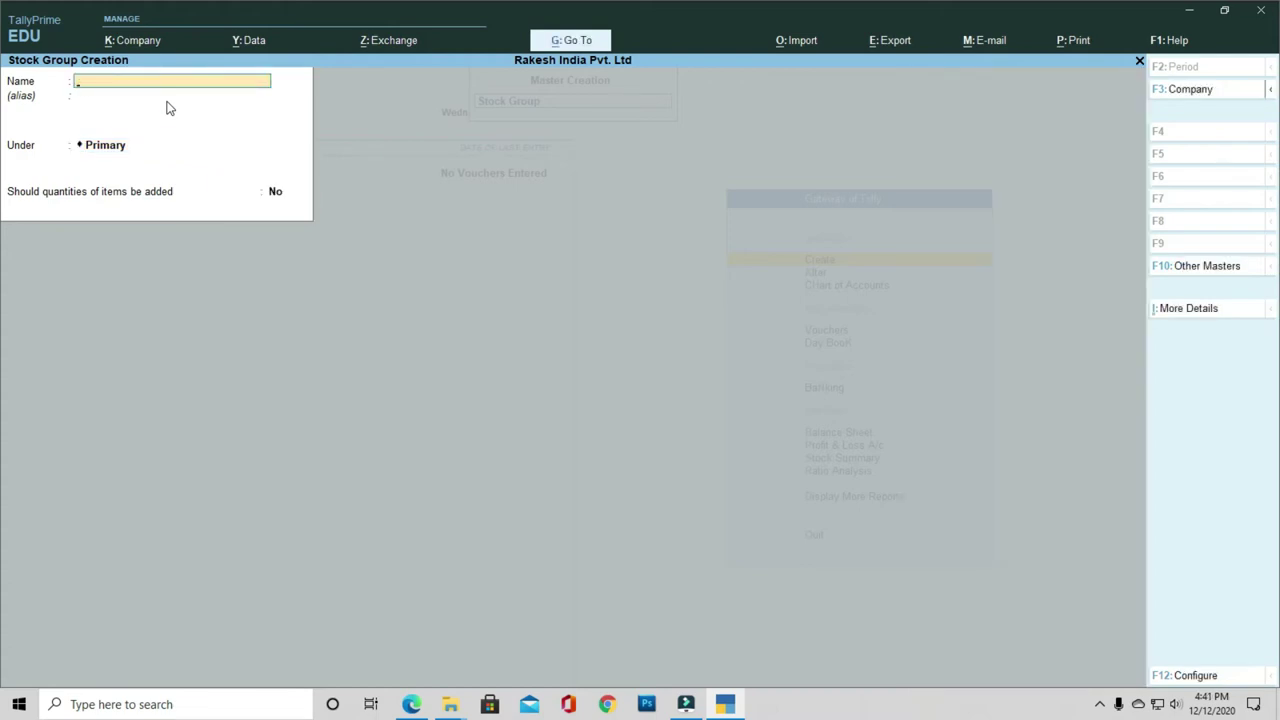
pyautogui.press('Escape')
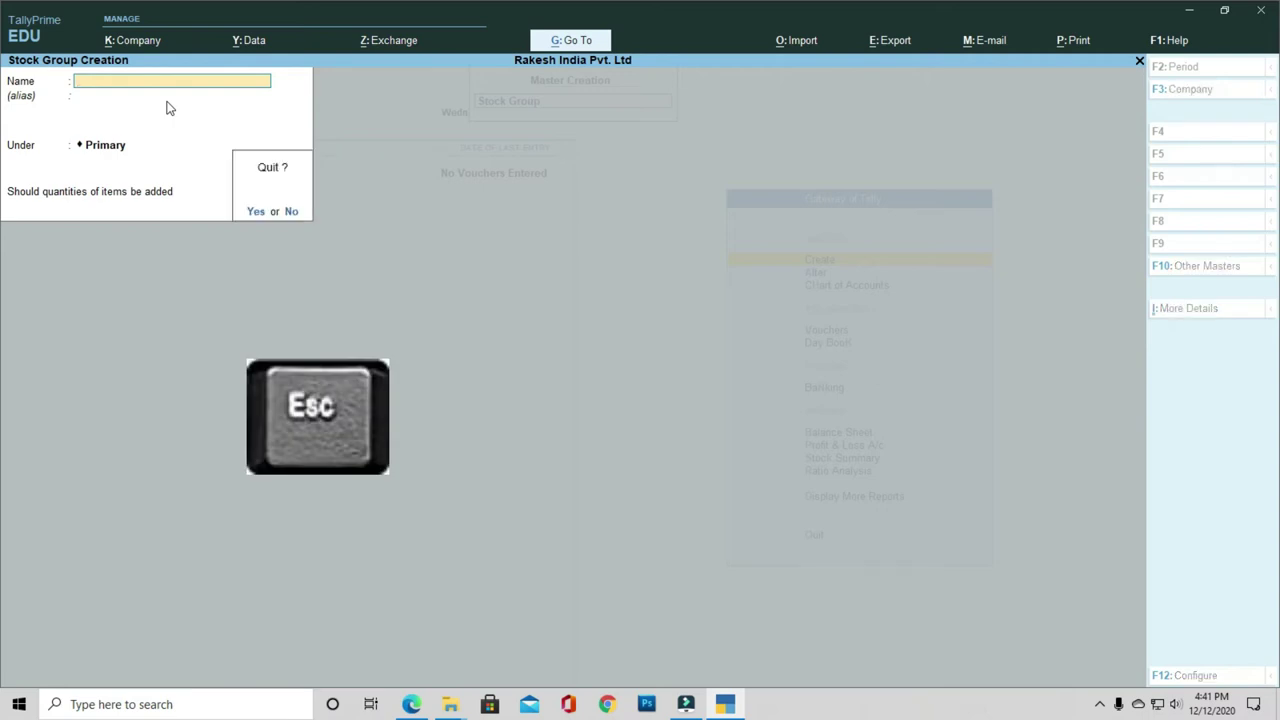
# Step: Create stock category CPU under Primary
pyautogui.press('Escape')
pyautogui.press('Down')
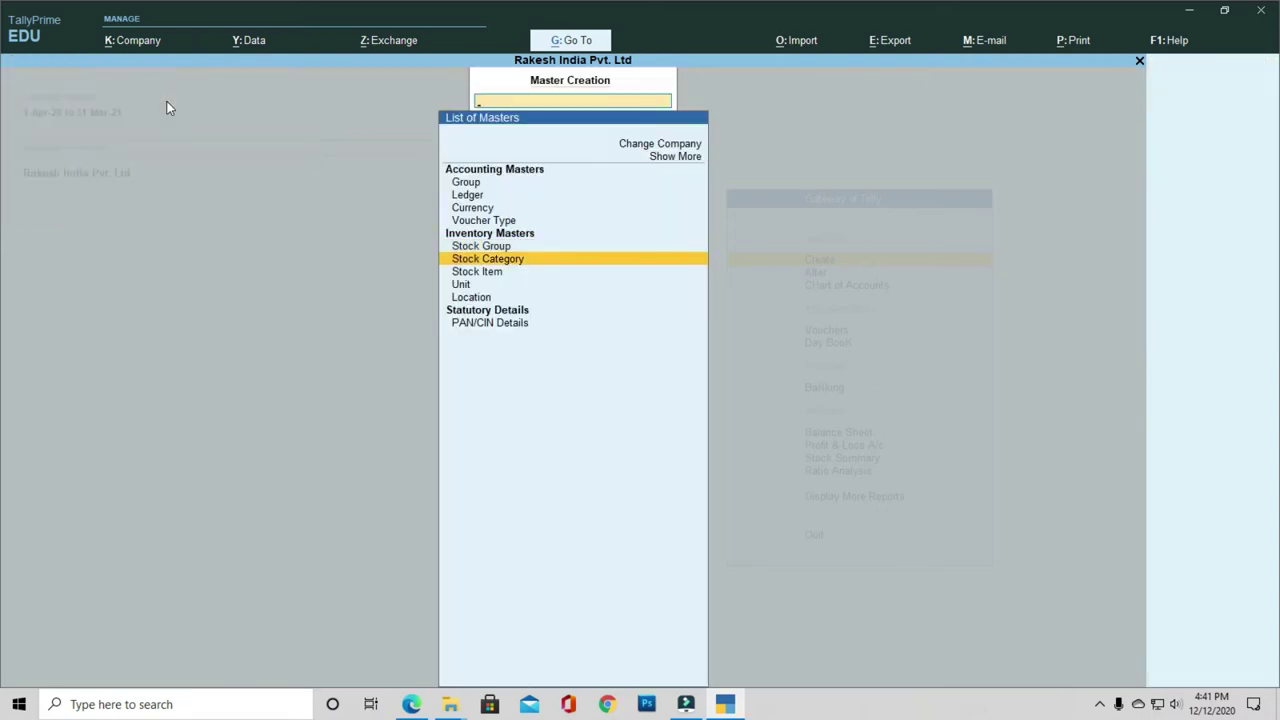
pyautogui.press('Return')
pyautogui.write('CPU')
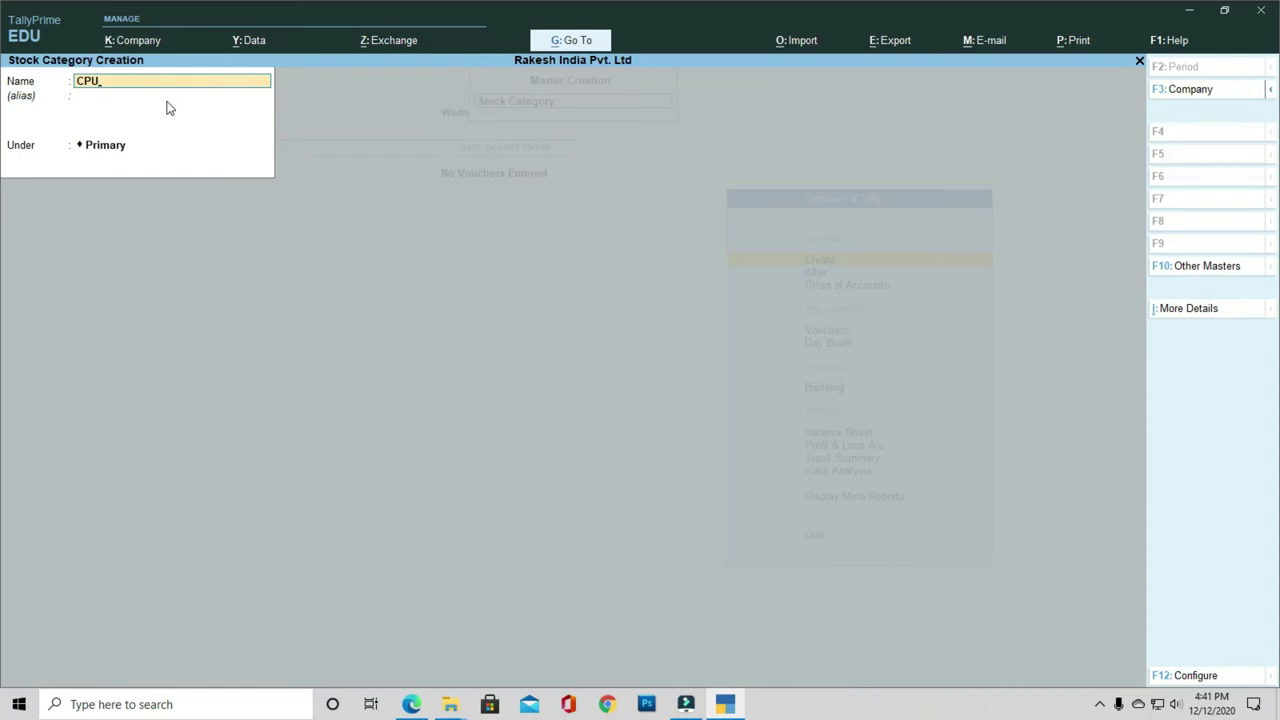
pyautogui.press('Return')
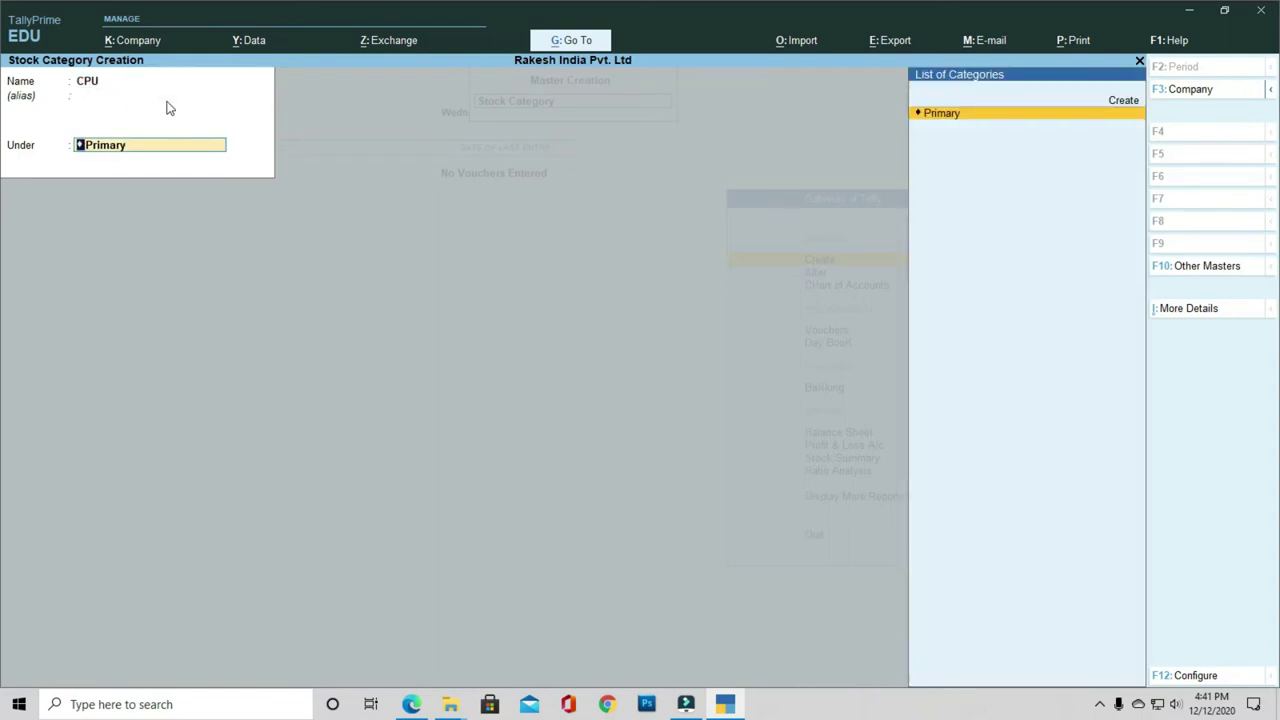
pyautogui.press('Return')
pyautogui.press('Return')
# Step: Add stock category Cotton under Primary and return to the masters list
pyautogui.write('Cotto')
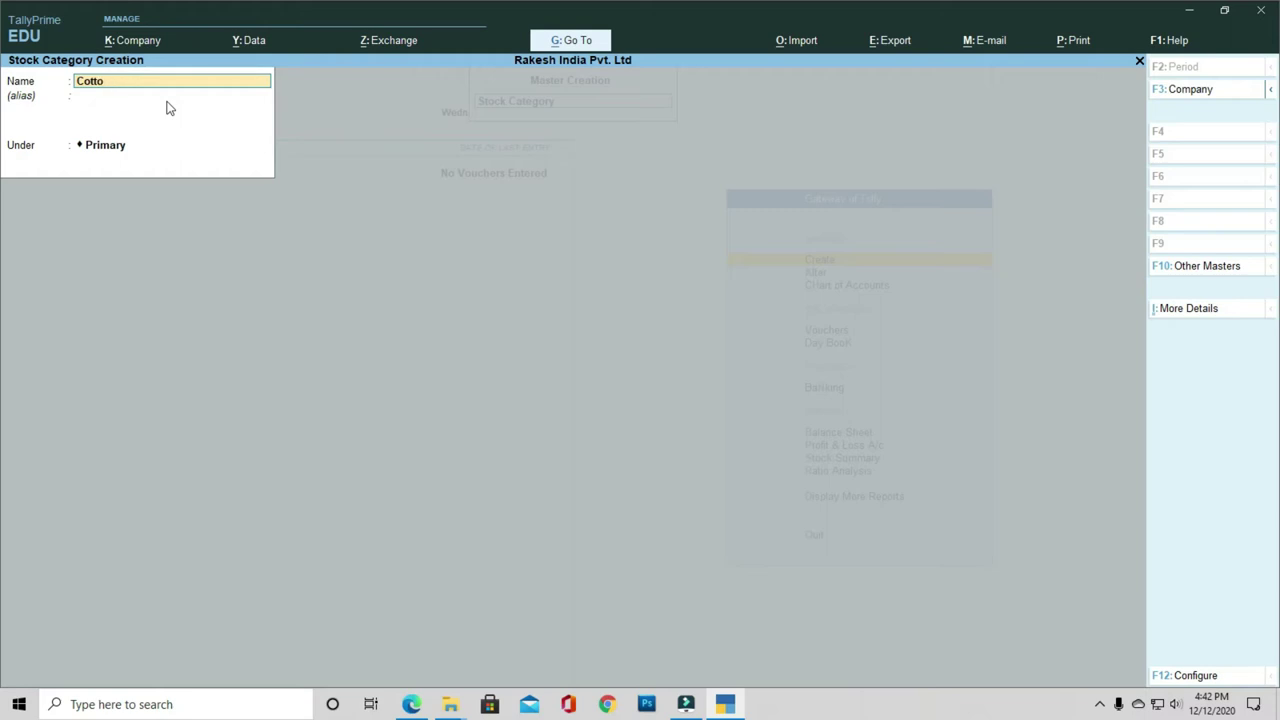
pyautogui.write('n')
pyautogui.press('Return')
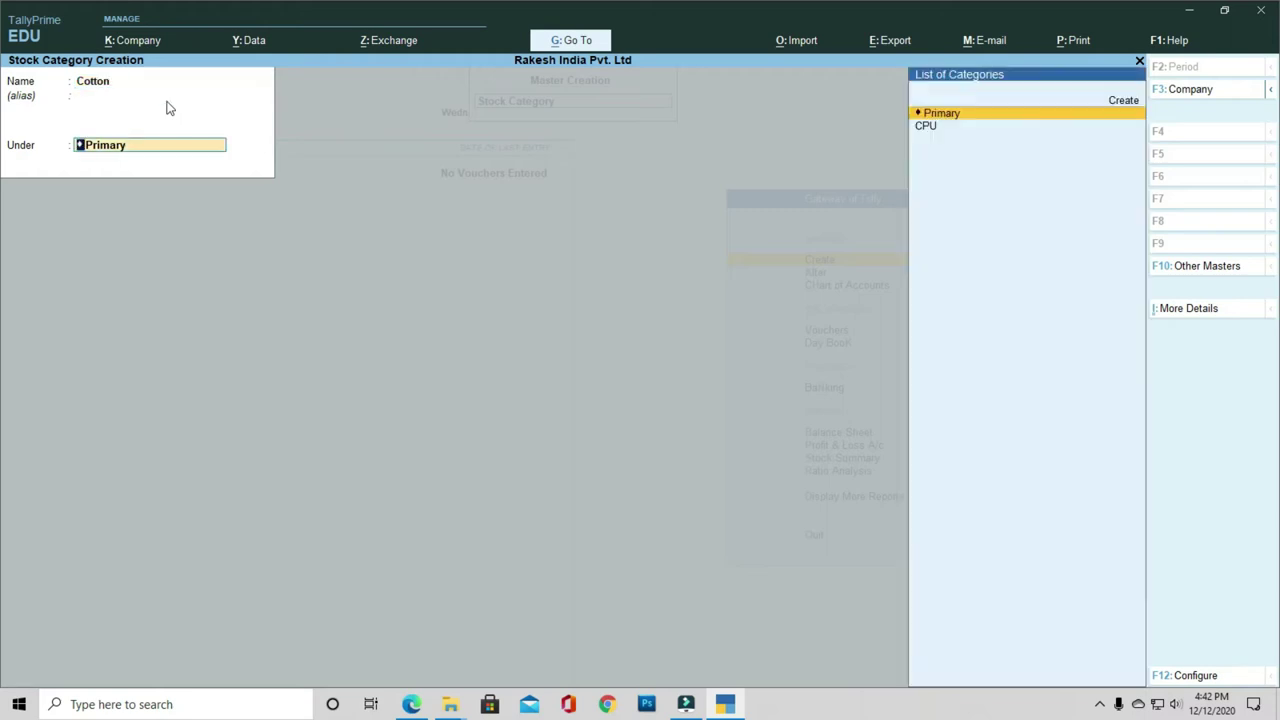
pyautogui.press('Return')
pyautogui.press('Return')
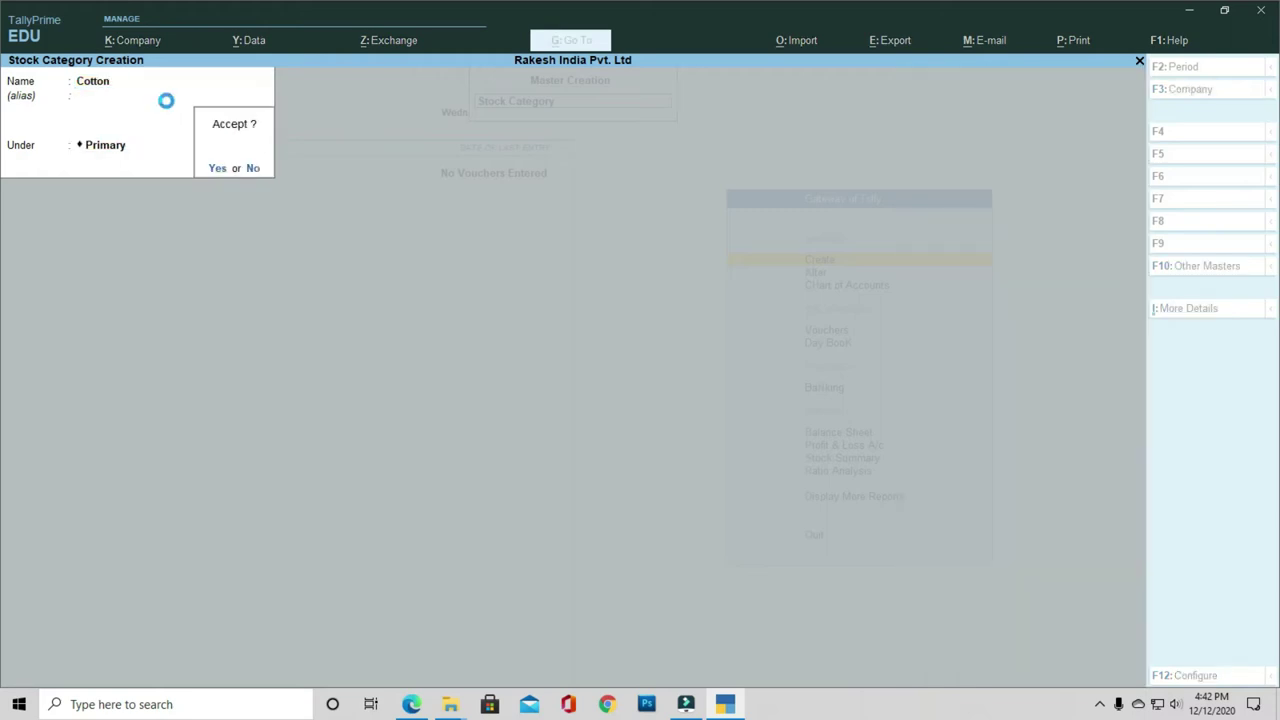
pyautogui.press('Escape')
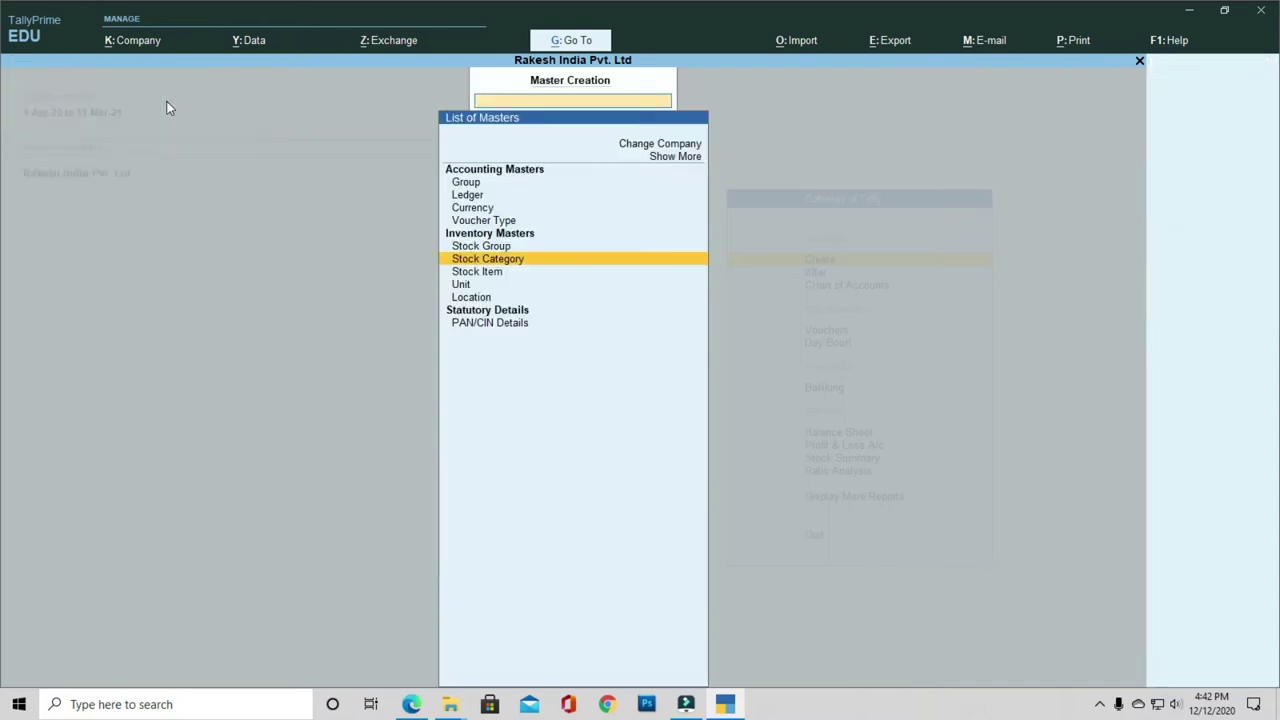
pyautogui.press('Down')
pyautogui.press('Down')
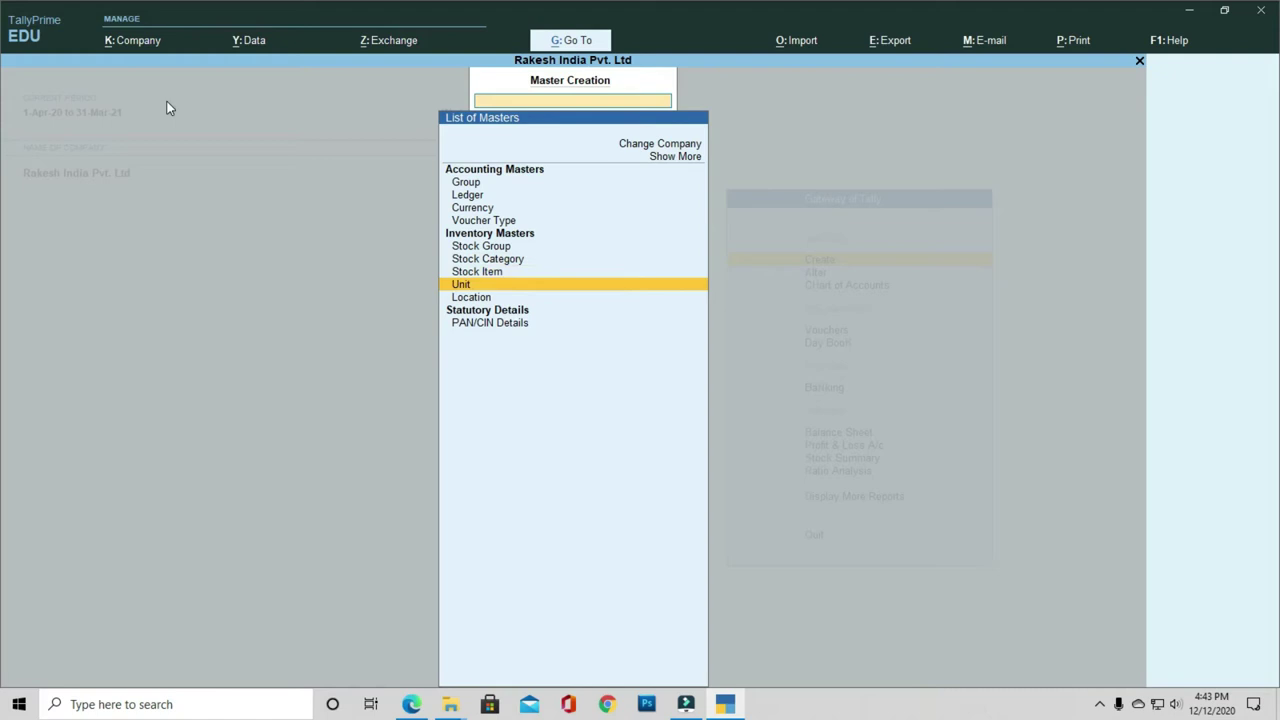
# Step: Create unit Pcs, formal name Pieces, 0 decimal places, then move on to Location
pyautogui.press('Return')
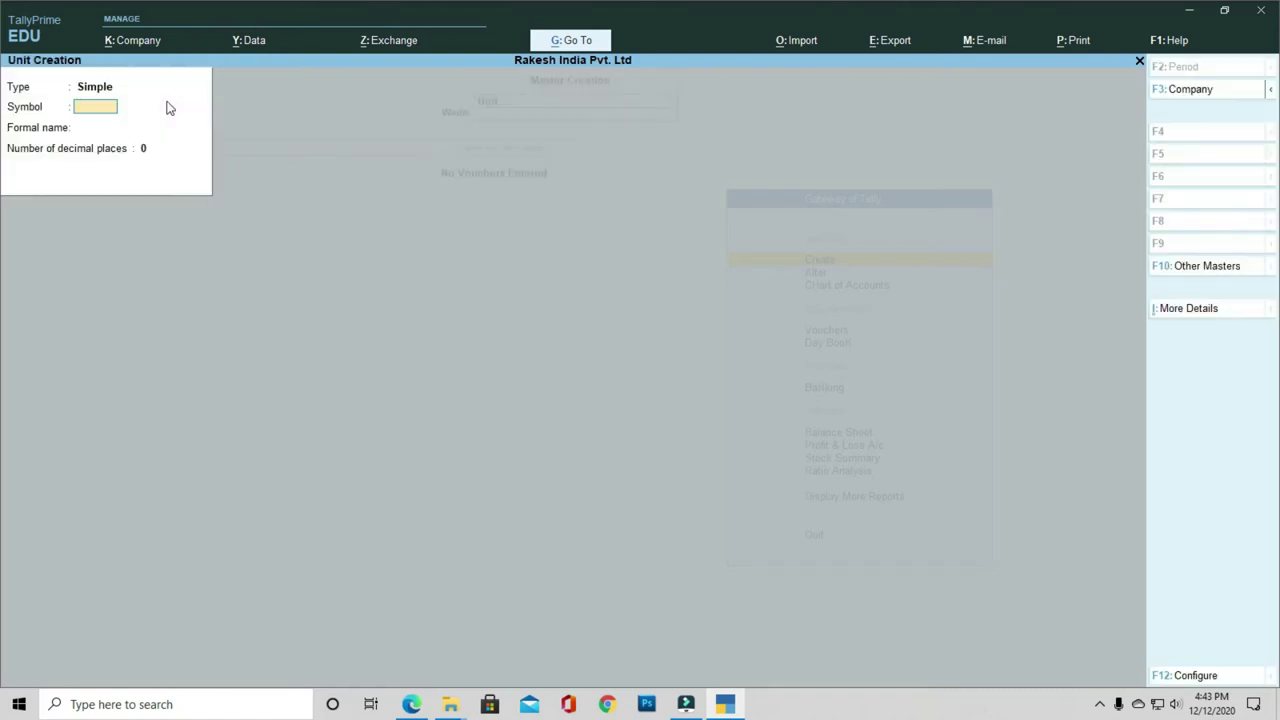
pyautogui.write('Pcs')
pyautogui.press('Return')
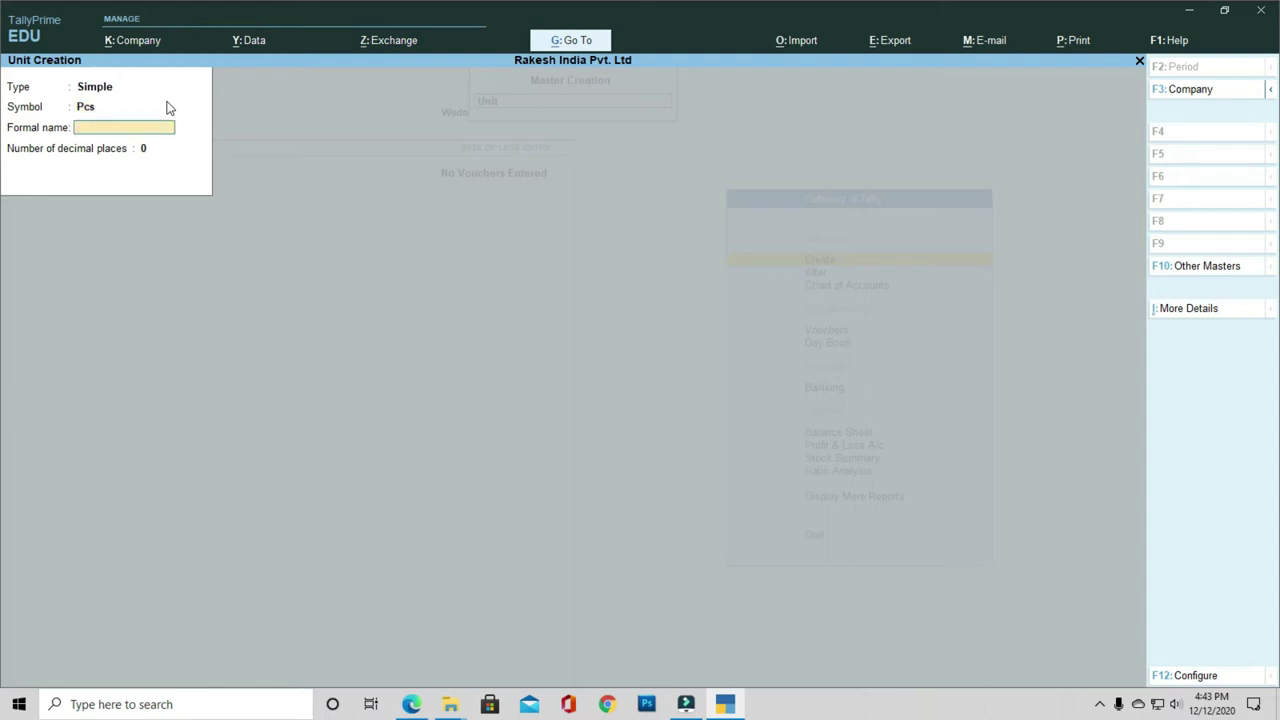
pyautogui.write('Pieces')
pyautogui.press('Return')
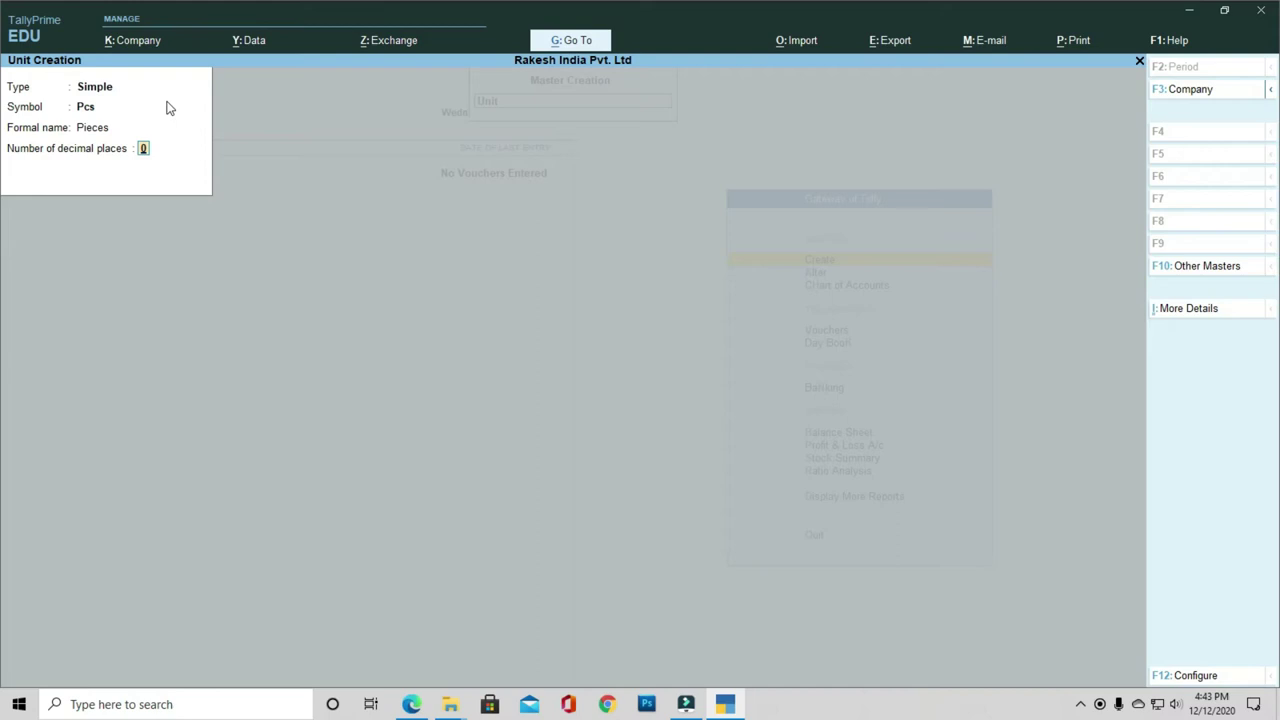
pyautogui.press('Return')
pyautogui.press('Return')
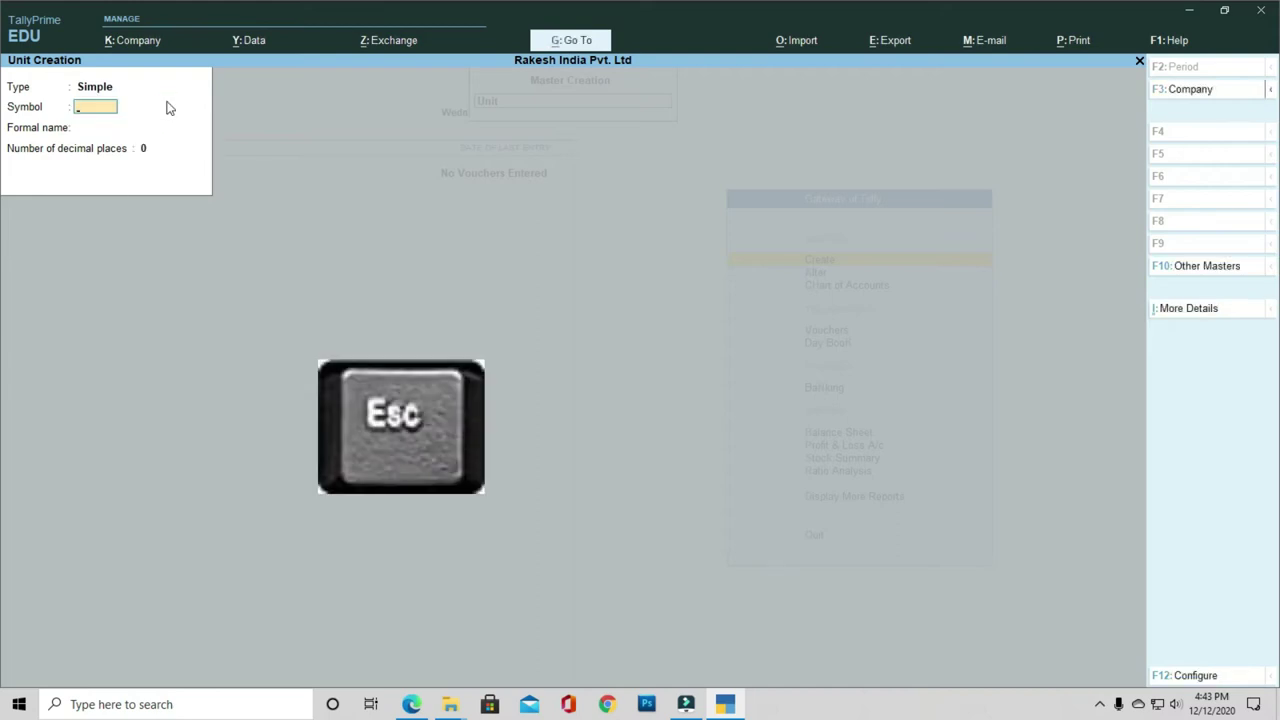
pyautogui.press('Escape')
pyautogui.press('Down')
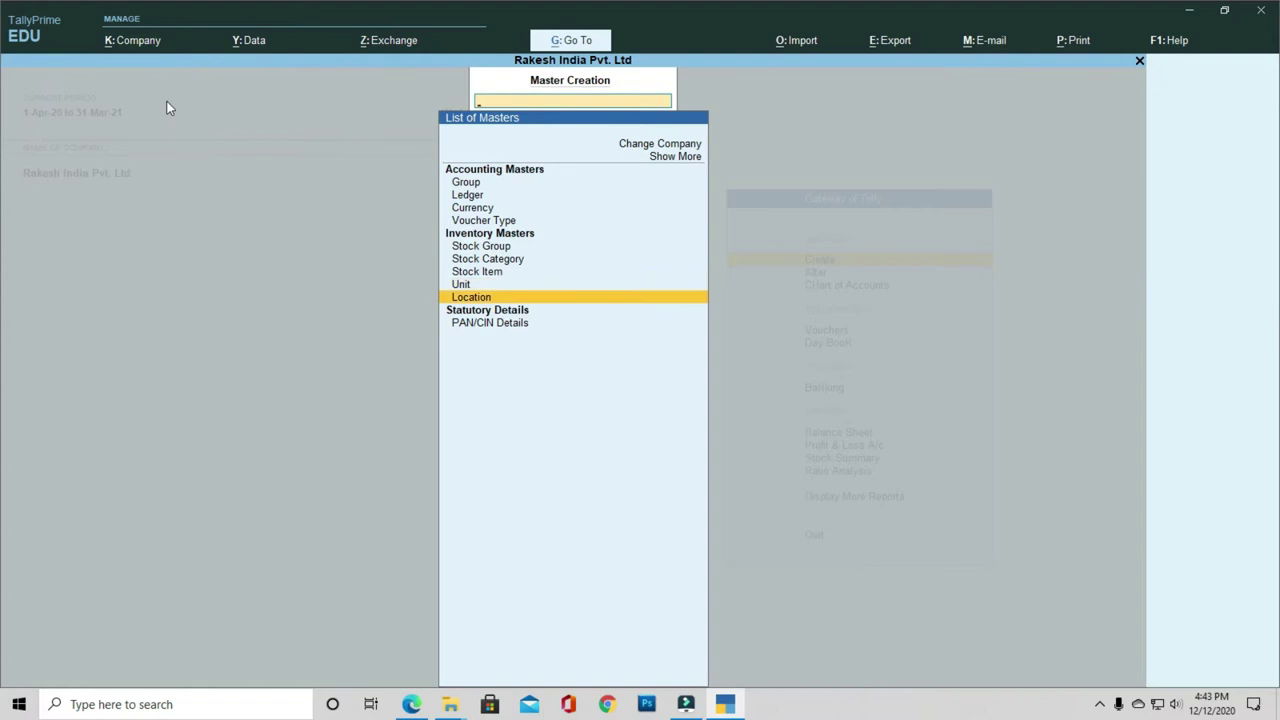
pyautogui.press('Return')
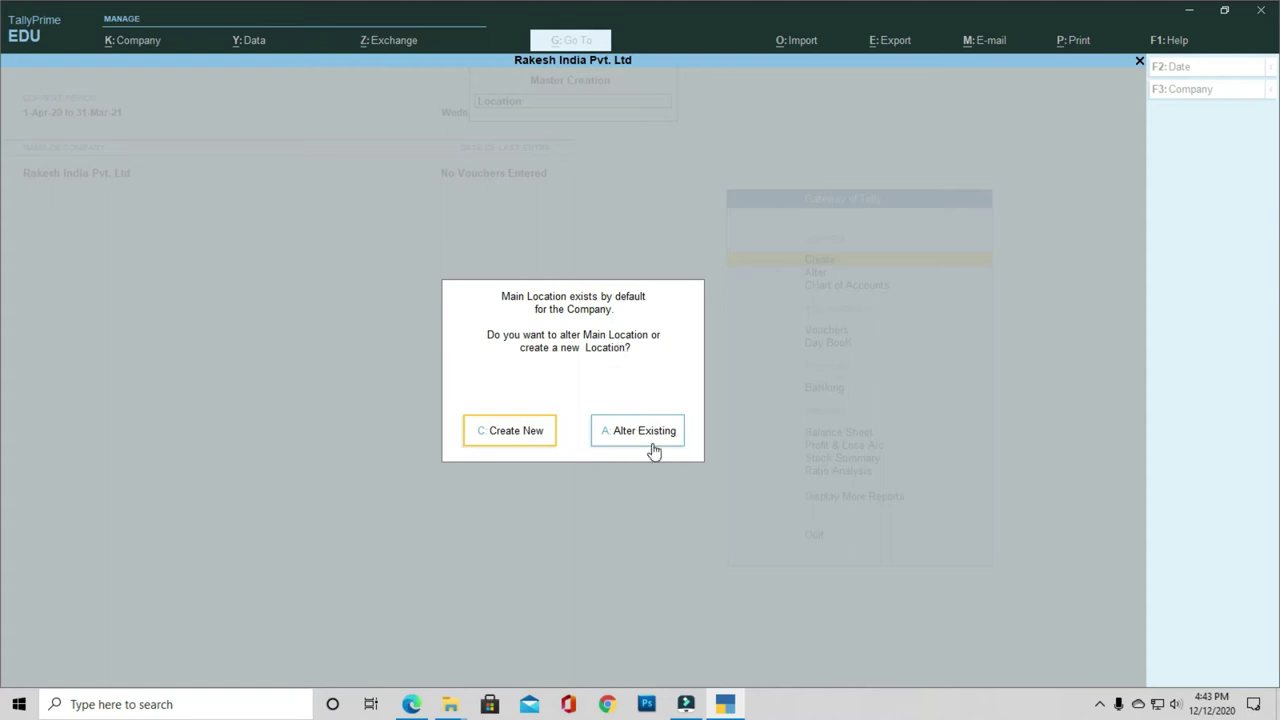
# Step: Create locations Delhi and Haryana under Primary, then start a new stock item
pyautogui.click(501, 419)
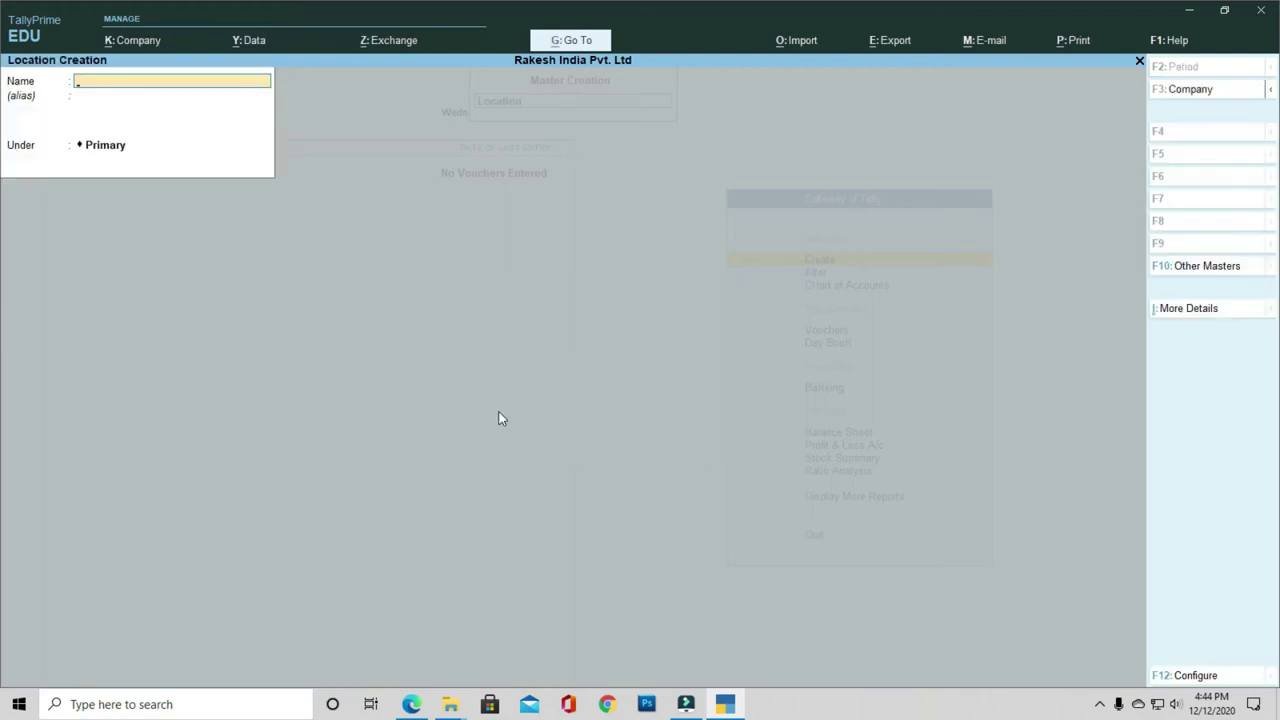
pyautogui.write('Delh')
pyautogui.press('Return')
pyautogui.press('Return')
pyautogui.press('Return')
pyautogui.press('Return')
pyautogui.write('Harya')
pyautogui.press('Return')
pyautogui.press('Return')
pyautogui.press('Return')
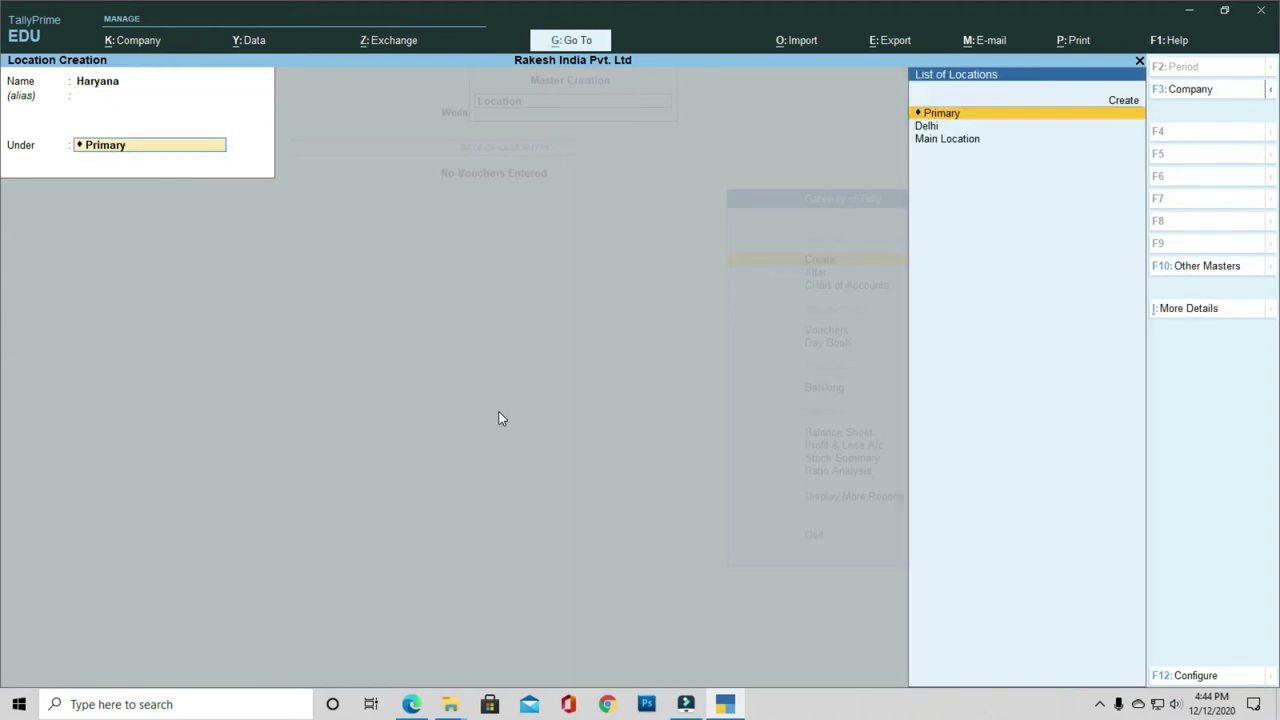
pyautogui.press('Return')
pyautogui.press('Escape')
pyautogui.press('Return')
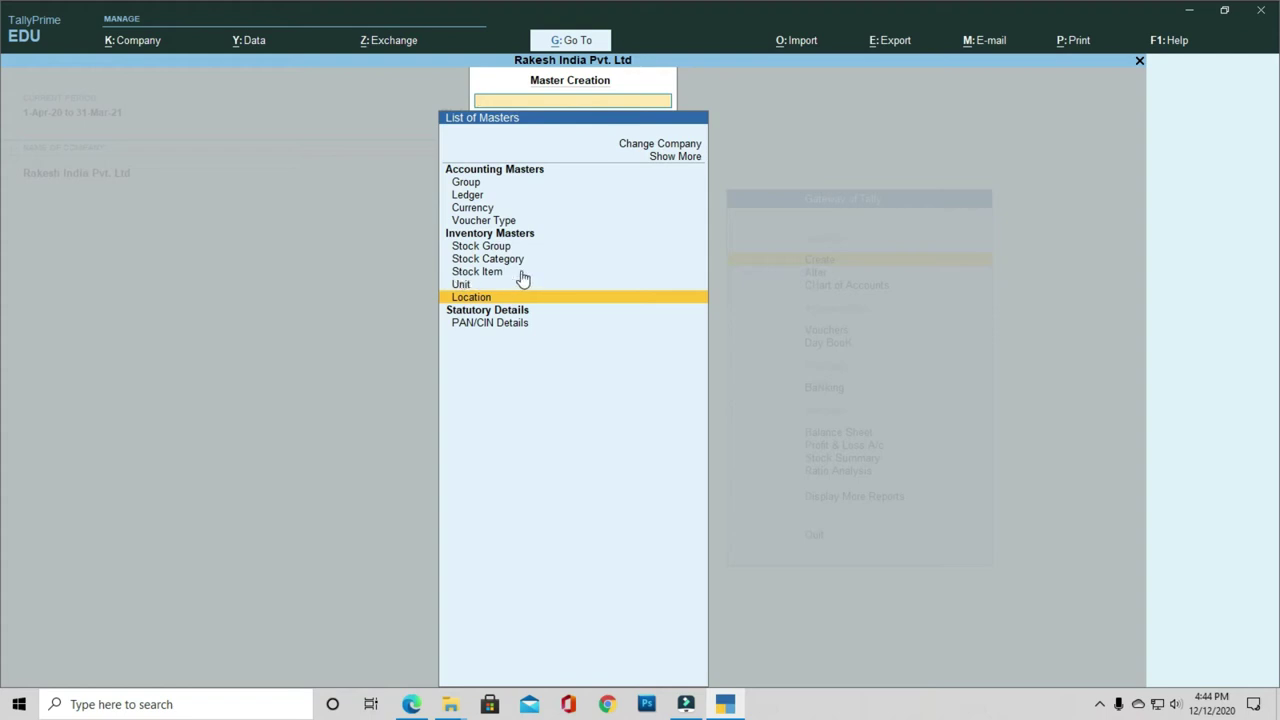
pyautogui.press('Up')
pyautogui.press('Up')
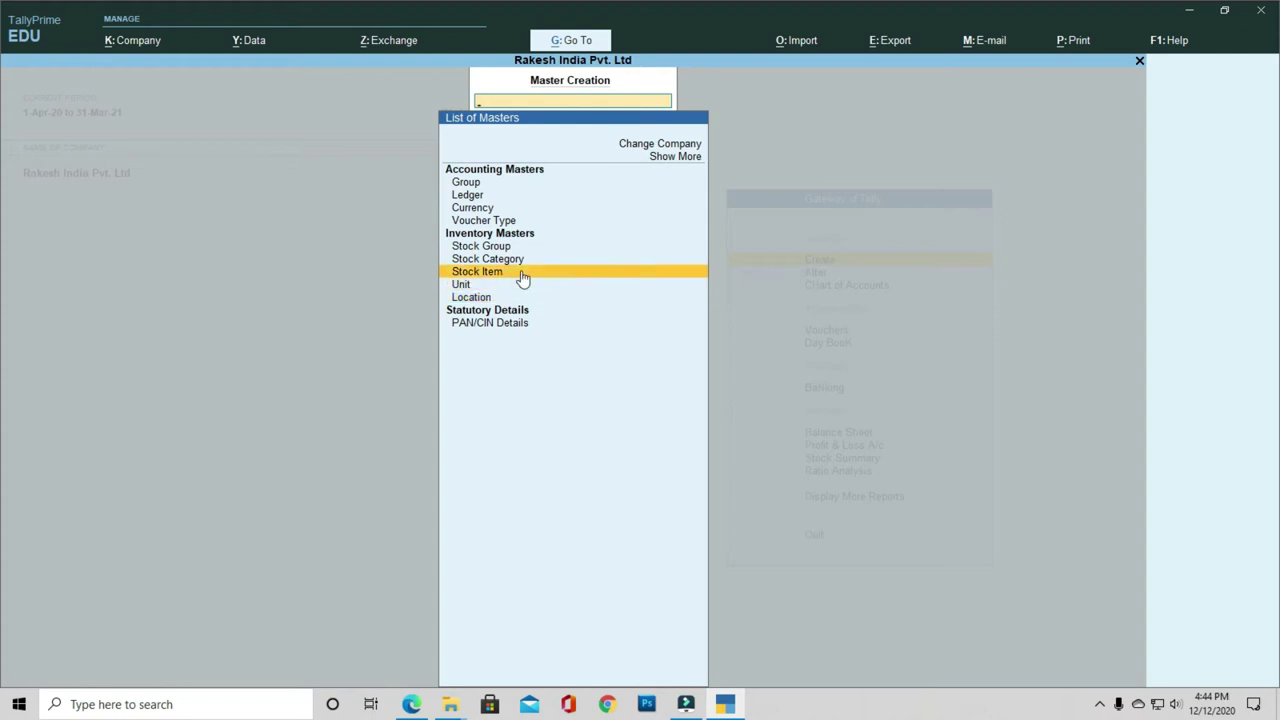
pyautogui.press('Return')
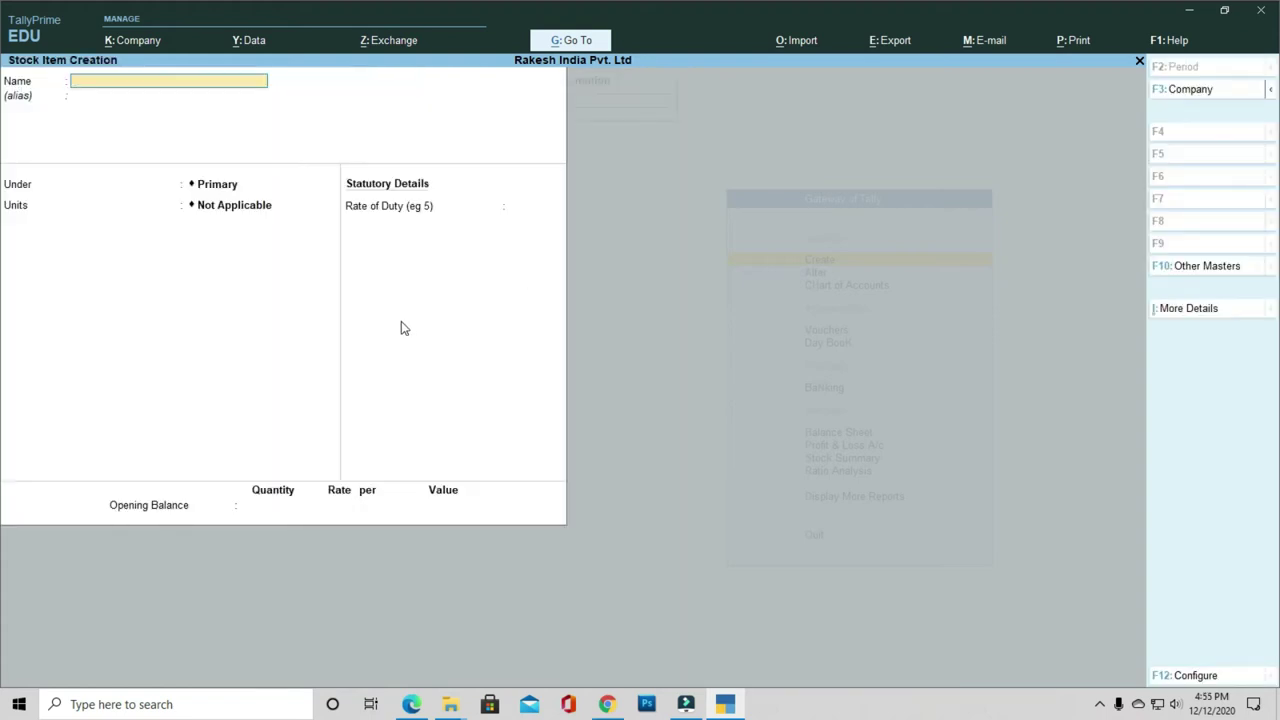
# Step: Create stock item Computer under Electronics with unit Pcs and 0 rate of duty
pyautogui.write('Computer')
pyautogui.press('Return')
pyautogui.press('Return')
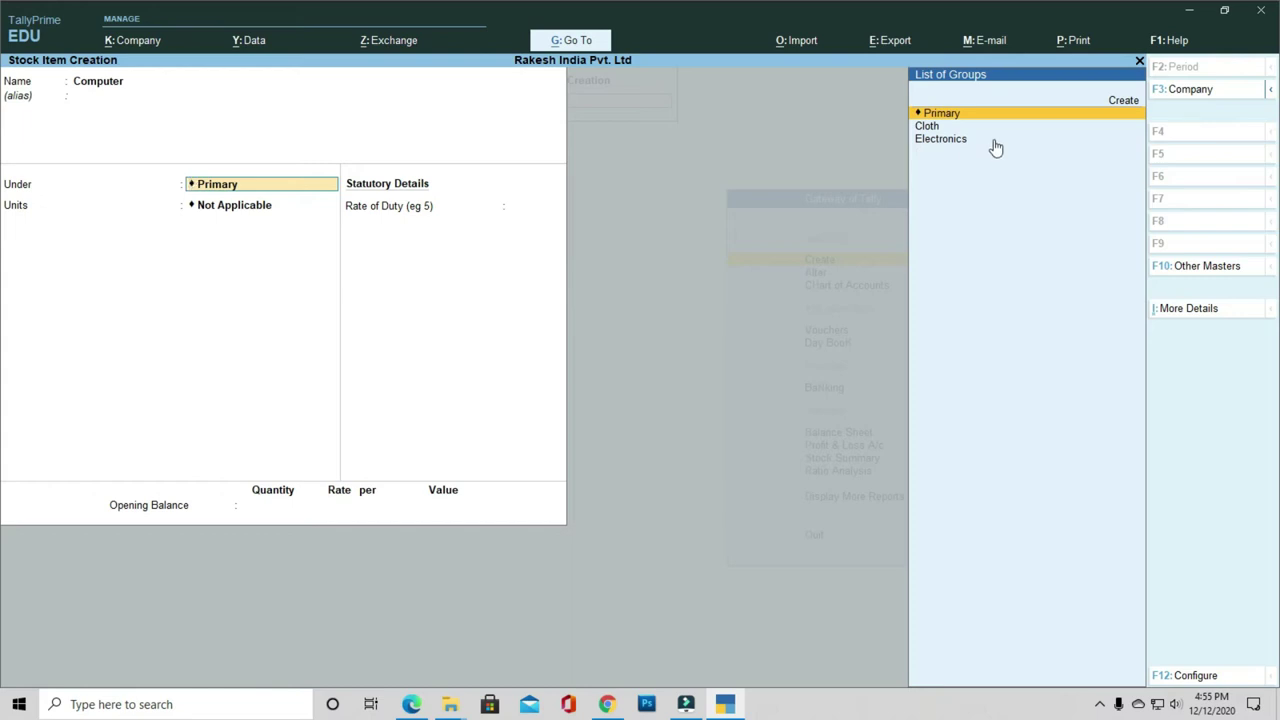
pyautogui.press('Down')
pyautogui.press('Down')
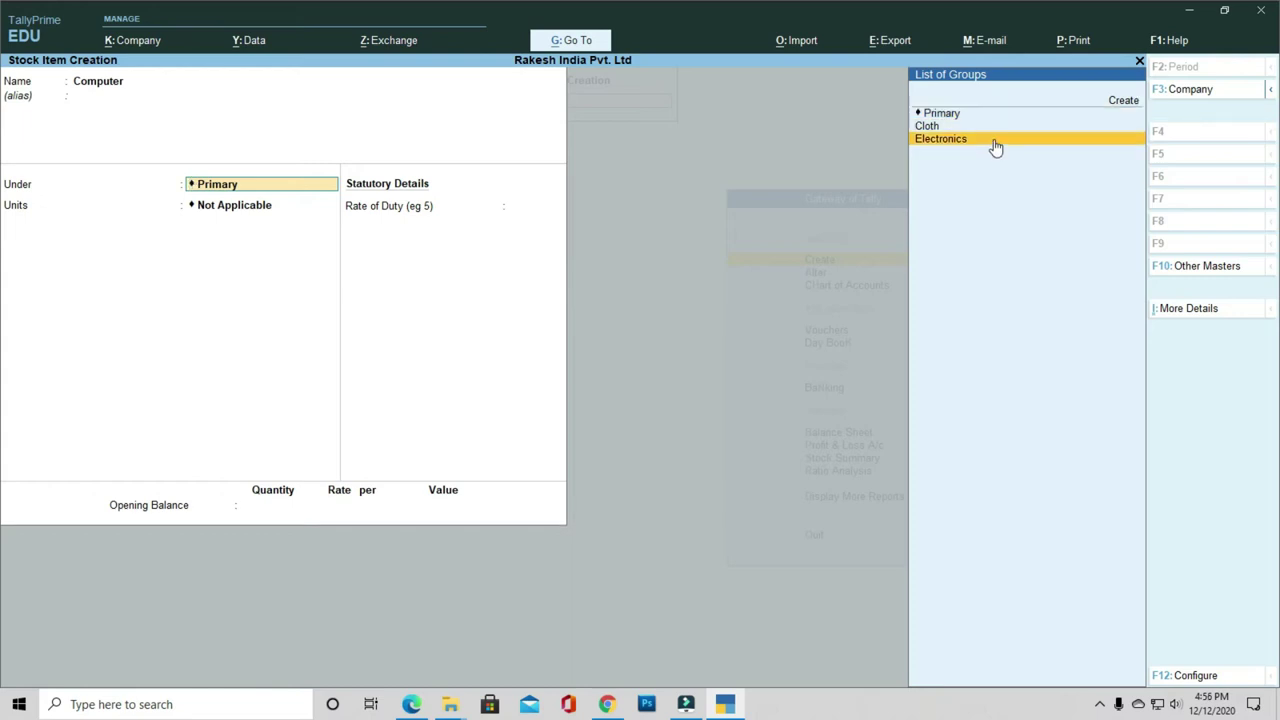
pyautogui.press('Return')
pyautogui.press('Down')
pyautogui.press('Return')
pyautogui.press('Return')
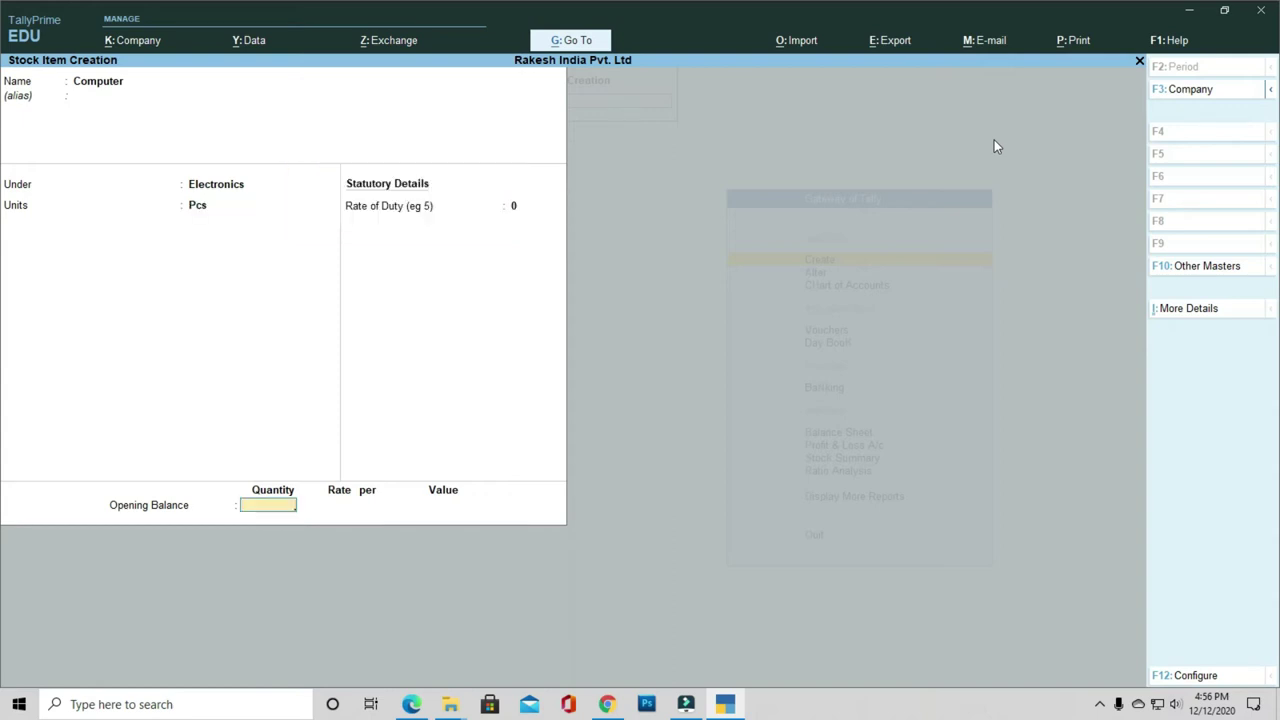
# Step: Create stock item T-Shirt under Cloth with unit Pcs and return to the masters list
pyautogui.press('Return')
pyautogui.press('Return')
pyautogui.write('T-Sh')
pyautogui.write('oirt')
pyautogui.press('Return')
pyautogui.press('Return')
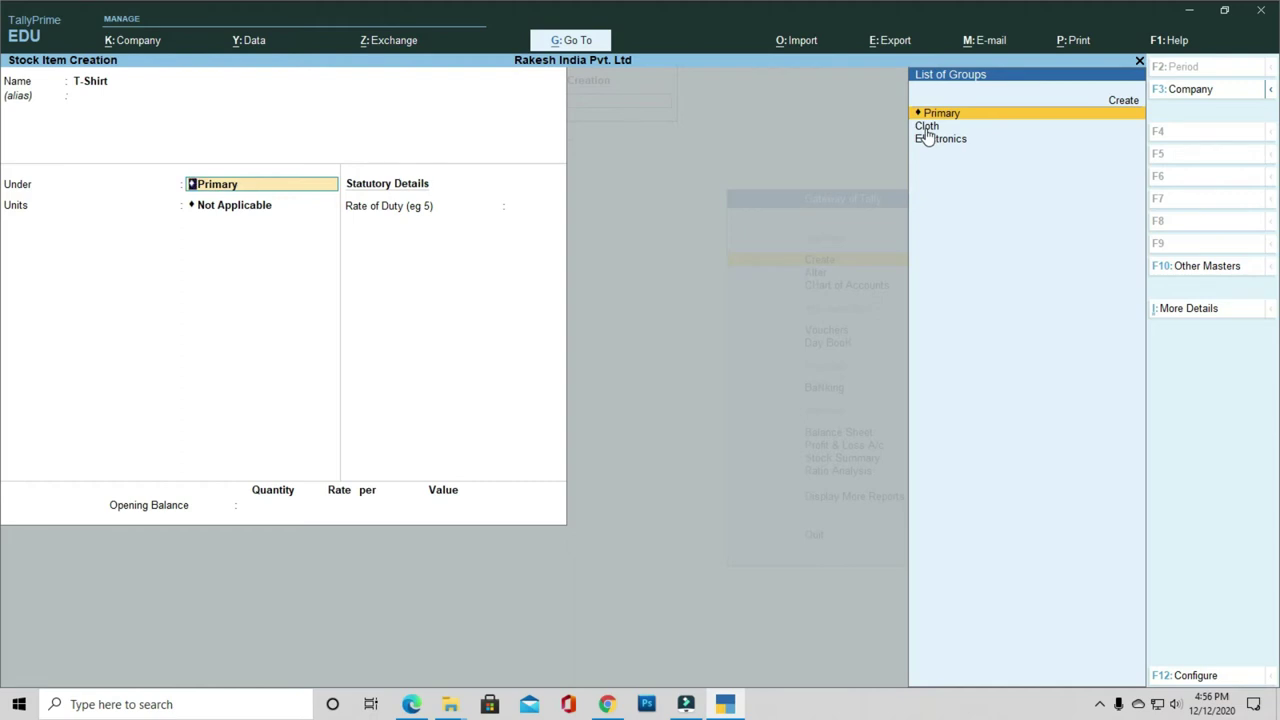
pyautogui.click(927, 128)
pyautogui.click(927, 128)
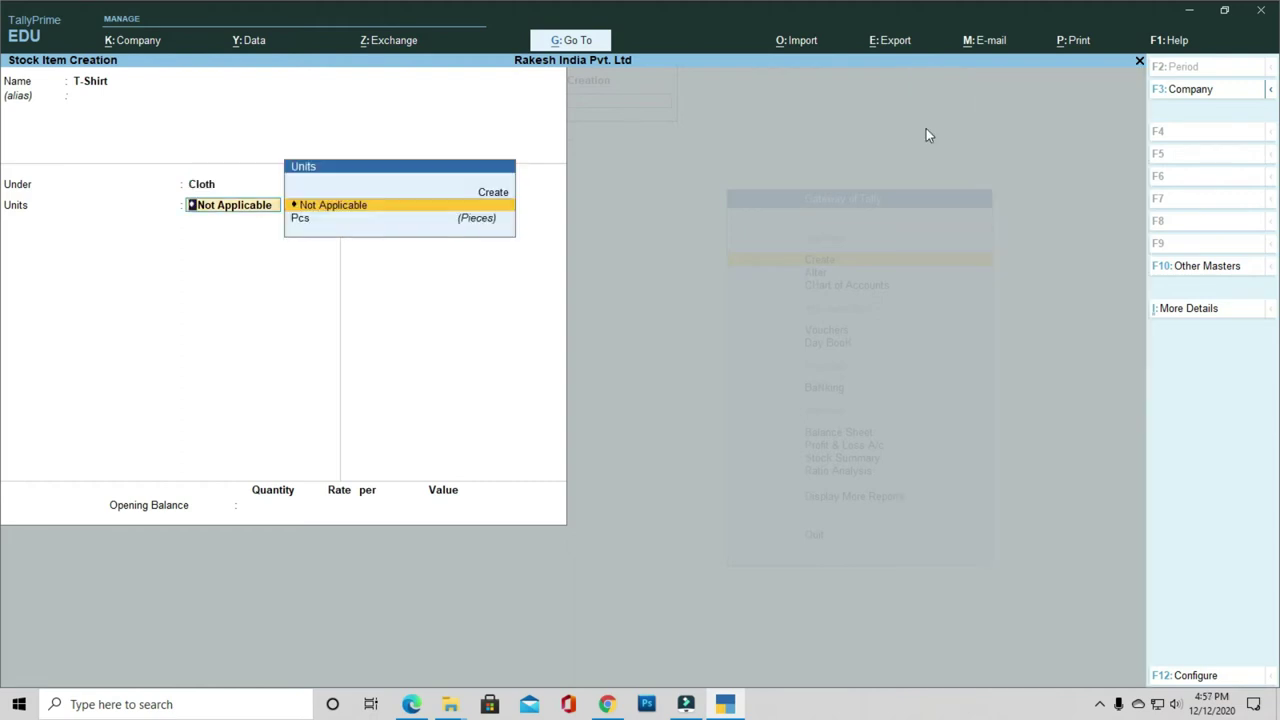
pyautogui.press('Down')
pyautogui.press('Return')
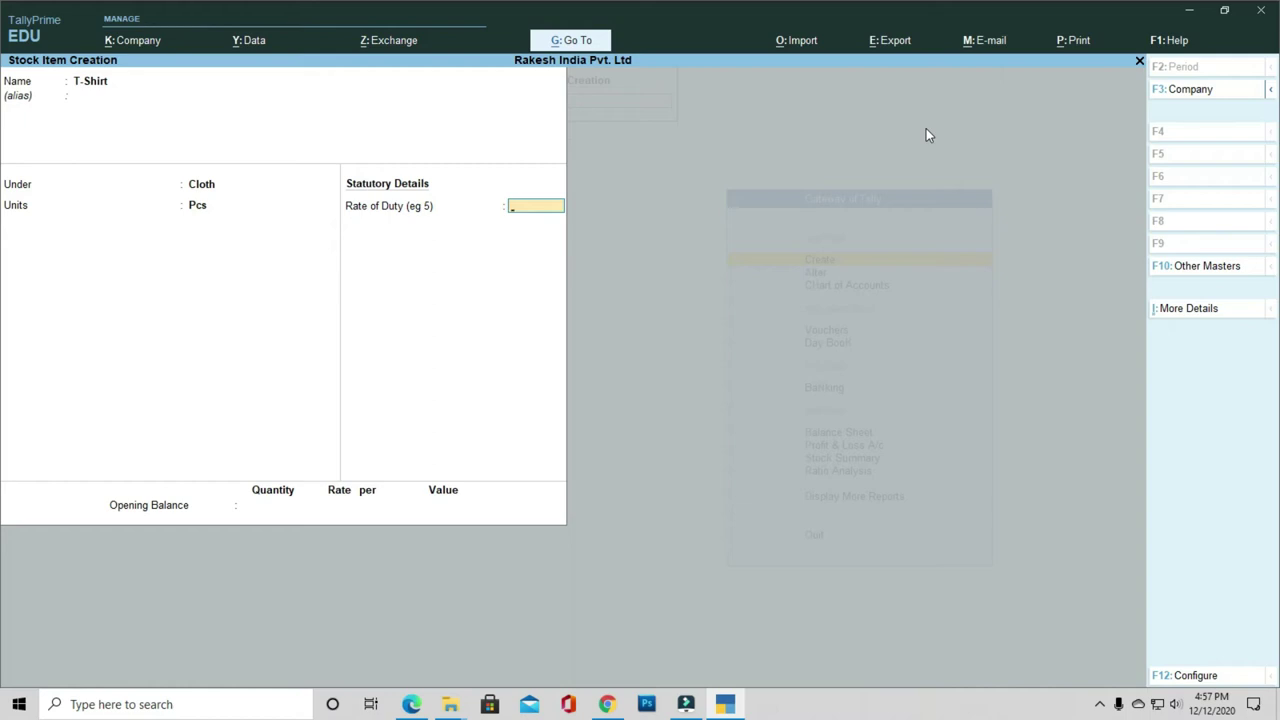
pyautogui.press('Return')
pyautogui.press('Return')
pyautogui.press('Return')
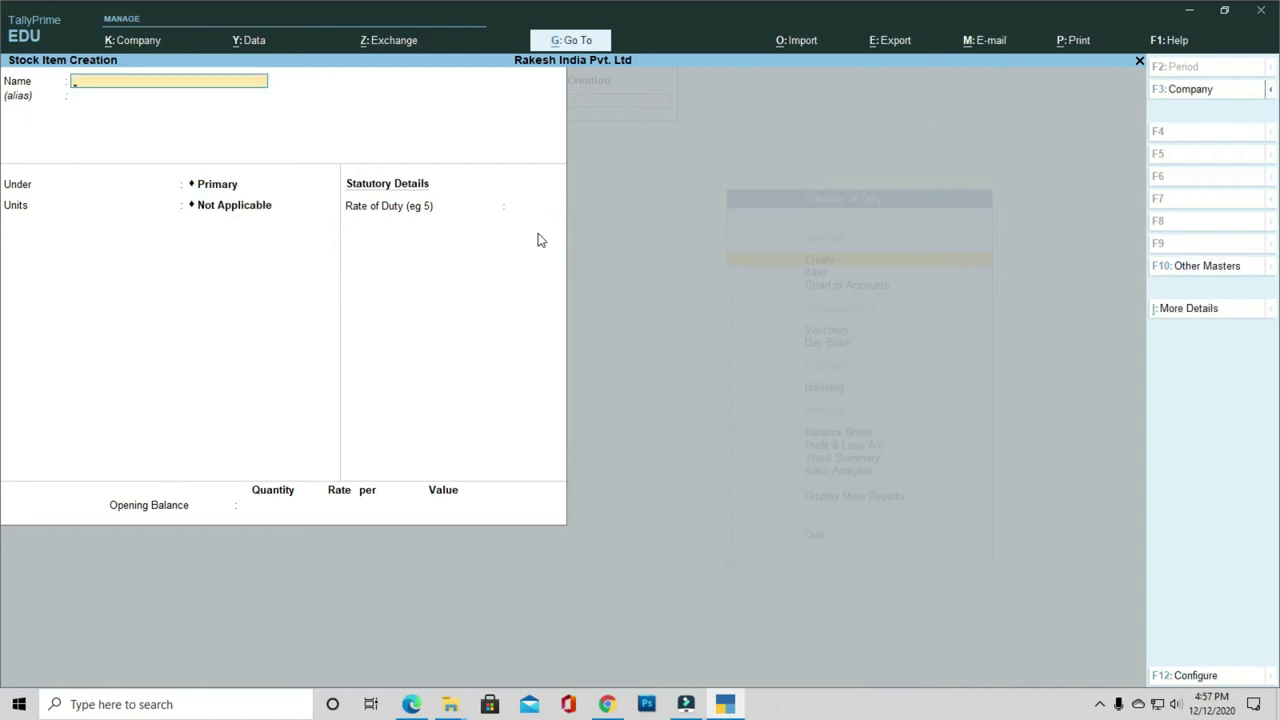
pyautogui.press('Escape')
pyautogui.press('Return')
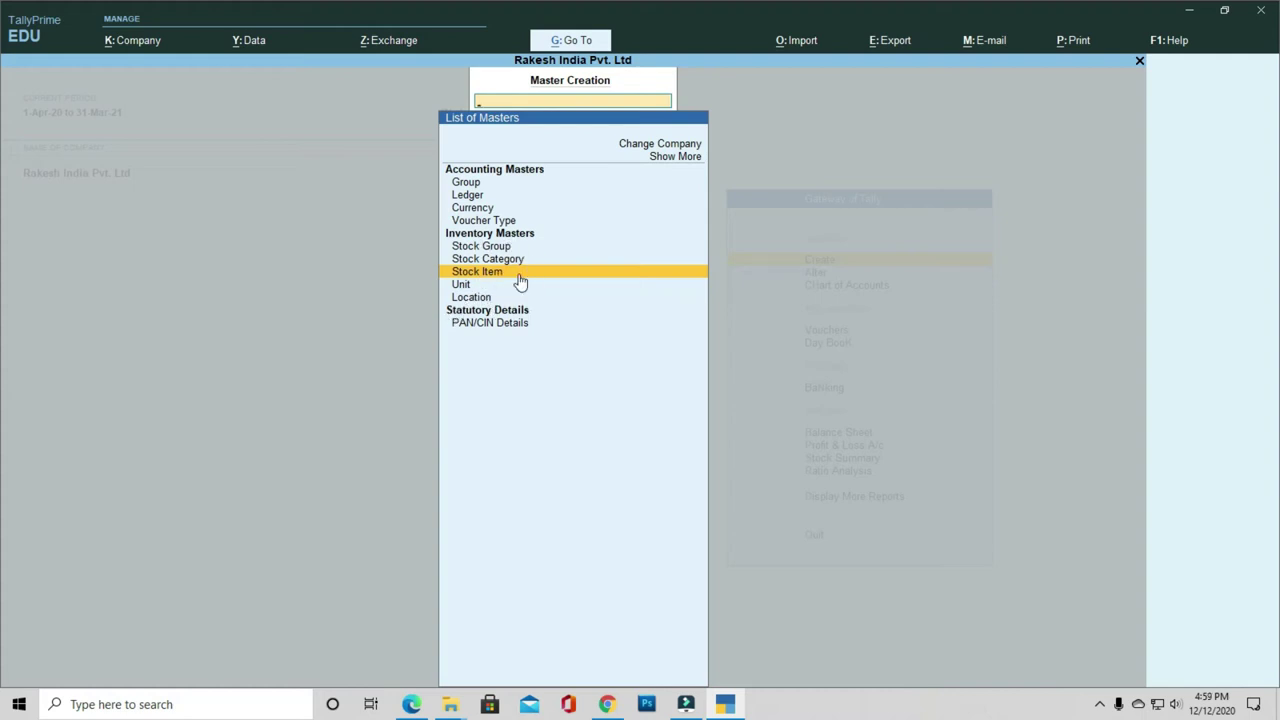
# Step: Create the Capital A/c ledger under Capital Account
pyautogui.press('Up')
pyautogui.press('Up')
pyautogui.press('Up')
pyautogui.press('Up')
pyautogui.press('Up')
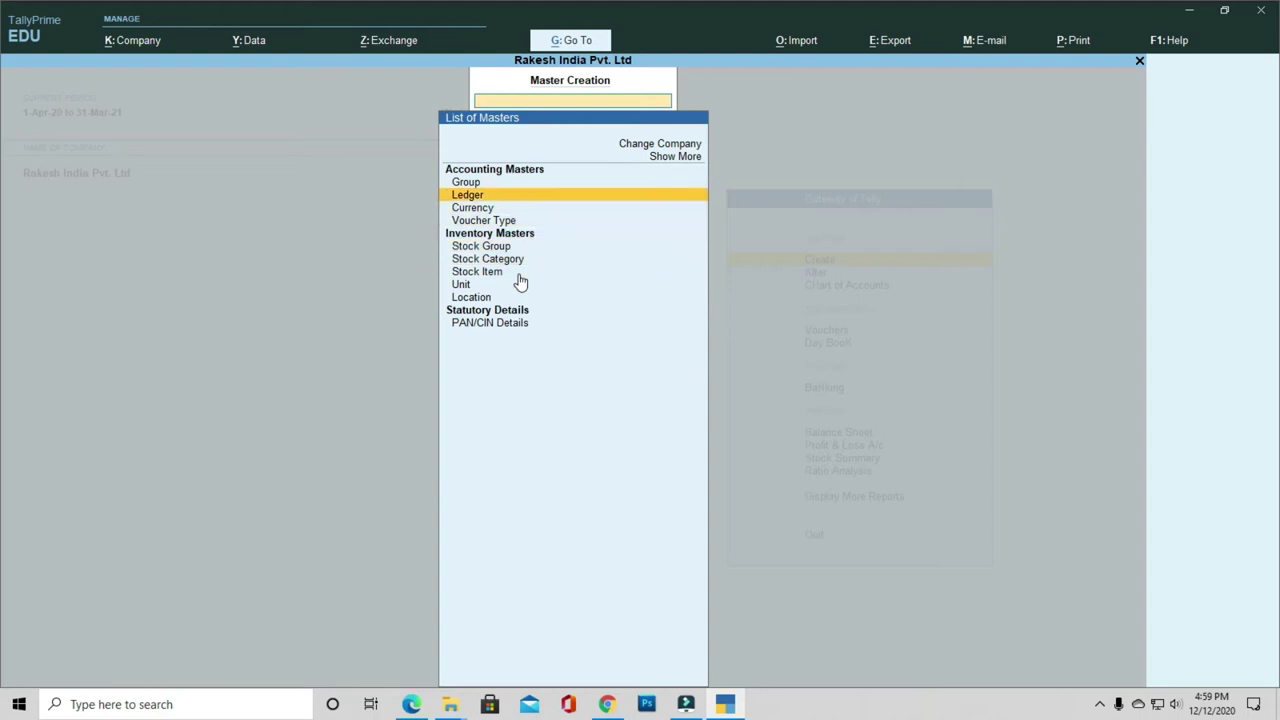
pyautogui.press('Return')
pyautogui.write('Ca')
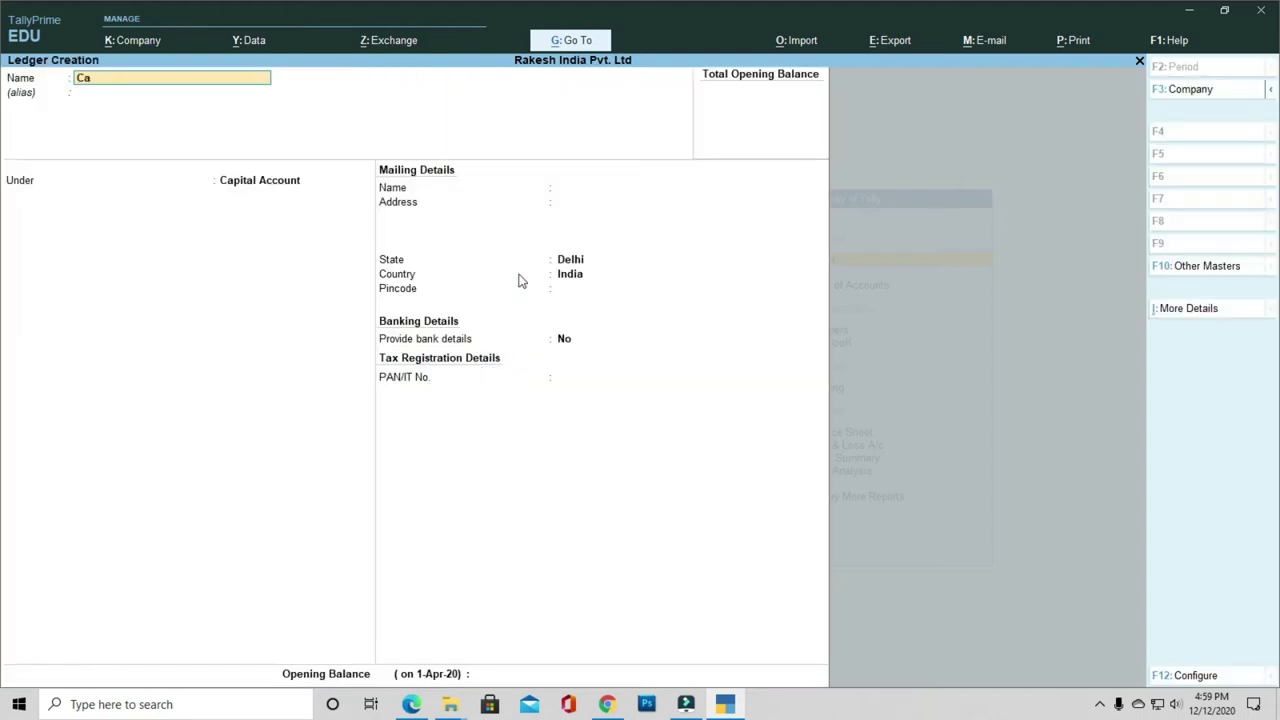
pyautogui.write('pital A/c')
pyautogui.press('Return')
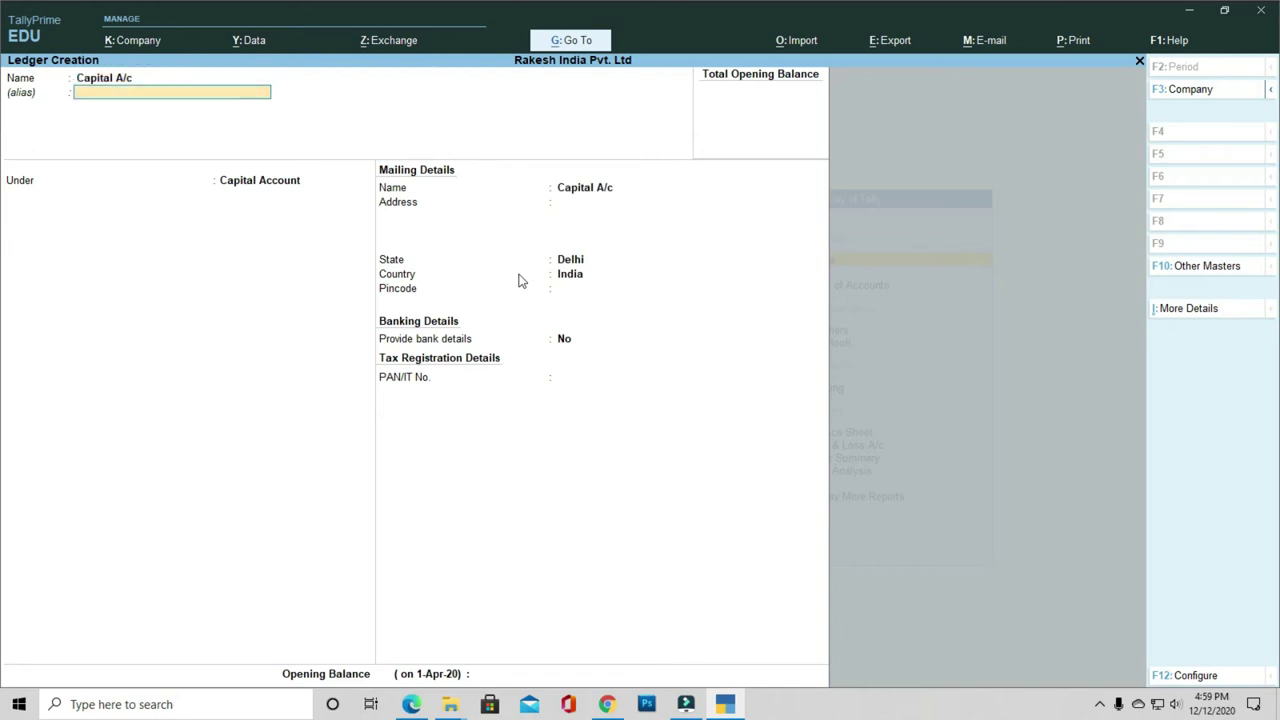
pyautogui.press('Return')
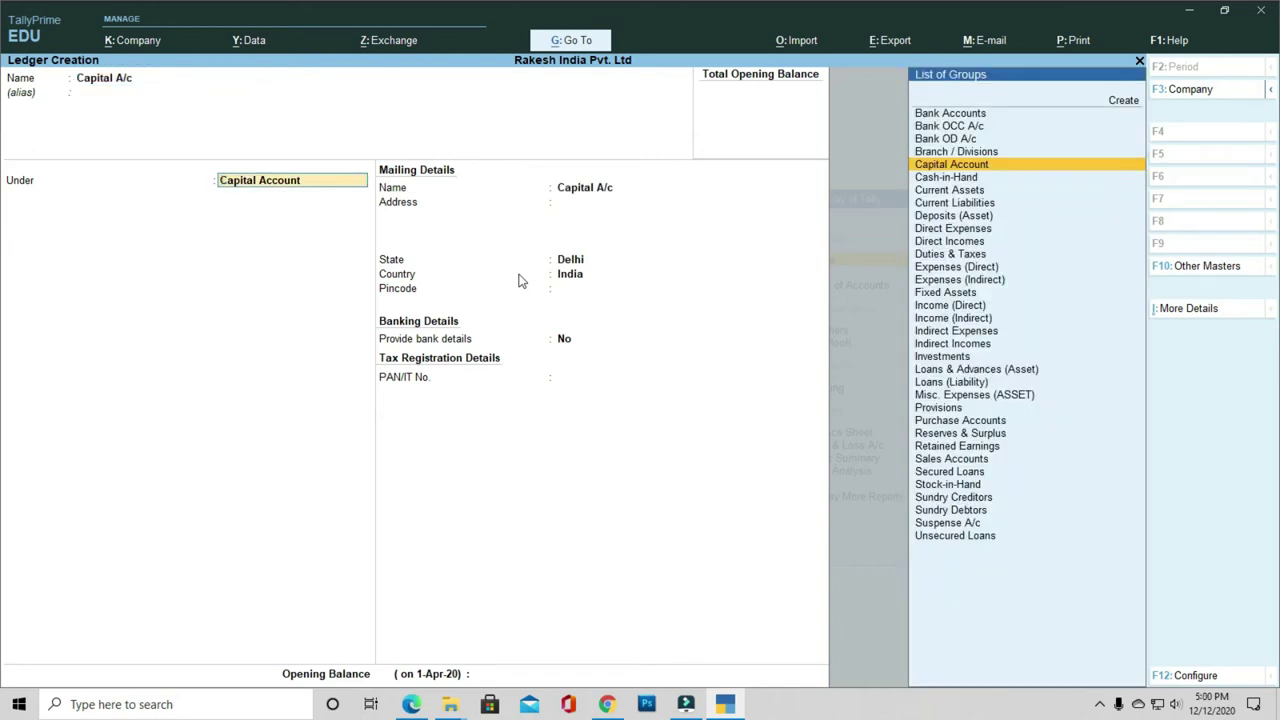
pyautogui.press('Return')
pyautogui.press('Return')
pyautogui.press('Return')
pyautogui.press('Return')
pyautogui.press('Return')
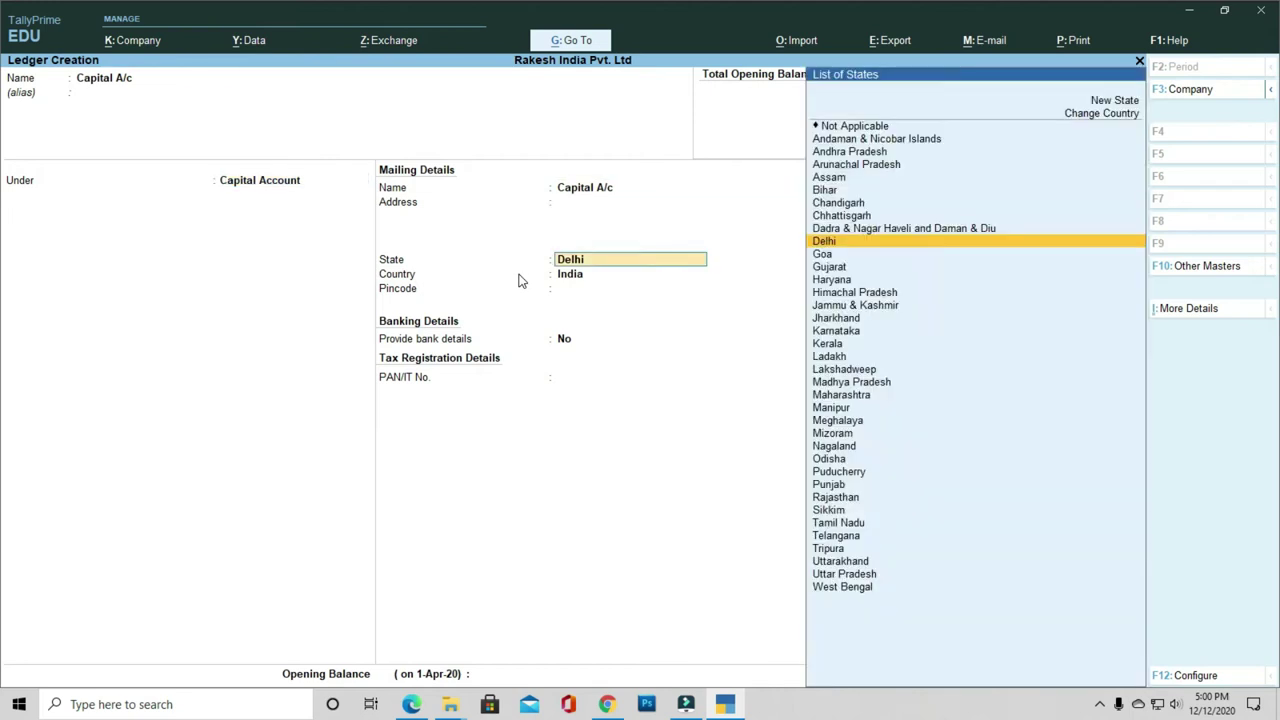
pyautogui.press('Return')
# Step: Create the Purchase A/c ledger under Purchase Accounts
pyautogui.press('Return')
pyautogui.press('Return')
pyautogui.write('P')
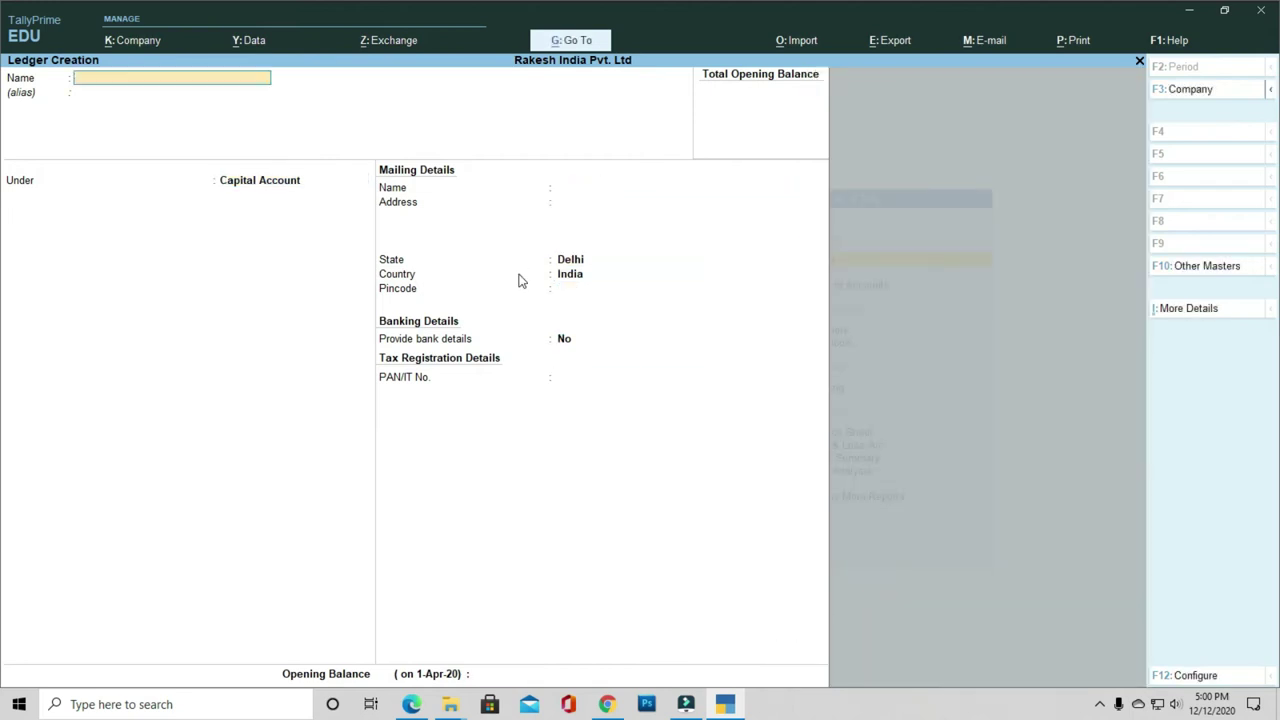
pyautogui.write('urchase A/c')
pyautogui.press('Return')
pyautogui.press('Return')
pyautogui.write('Pur')
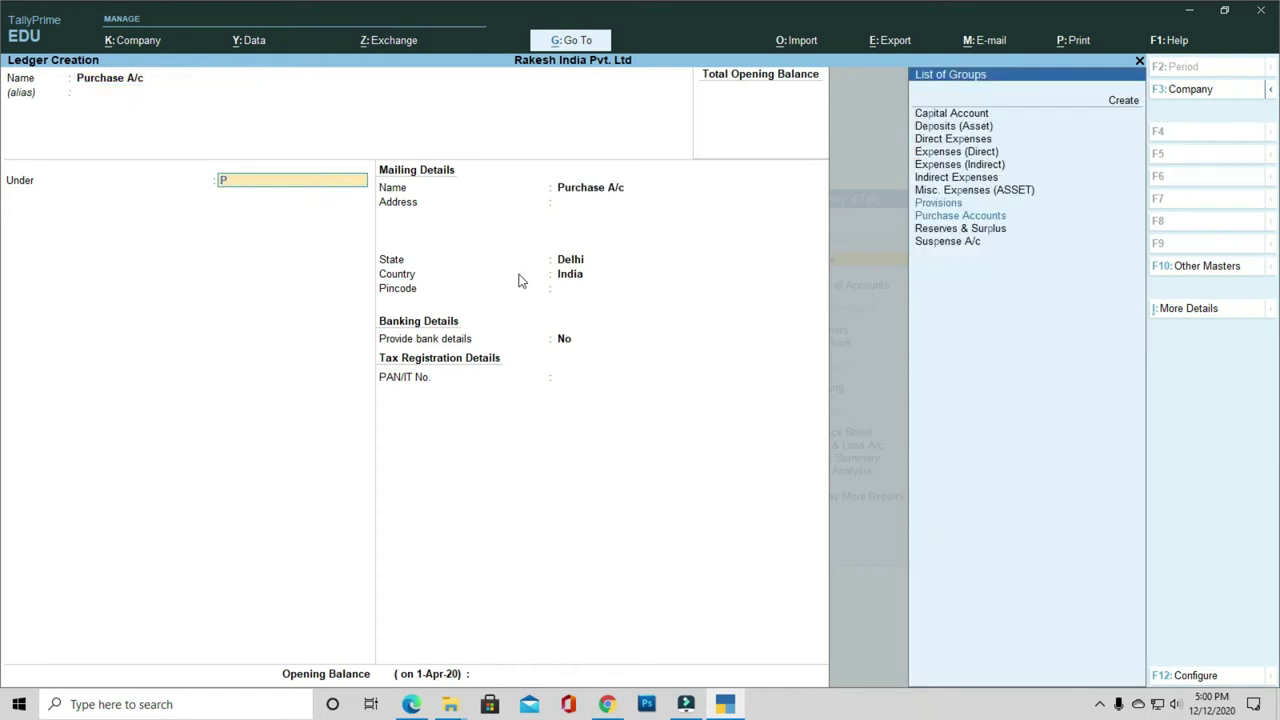
pyautogui.press('Return')
pyautogui.press('Return')
pyautogui.press('Return')
pyautogui.press('Return')
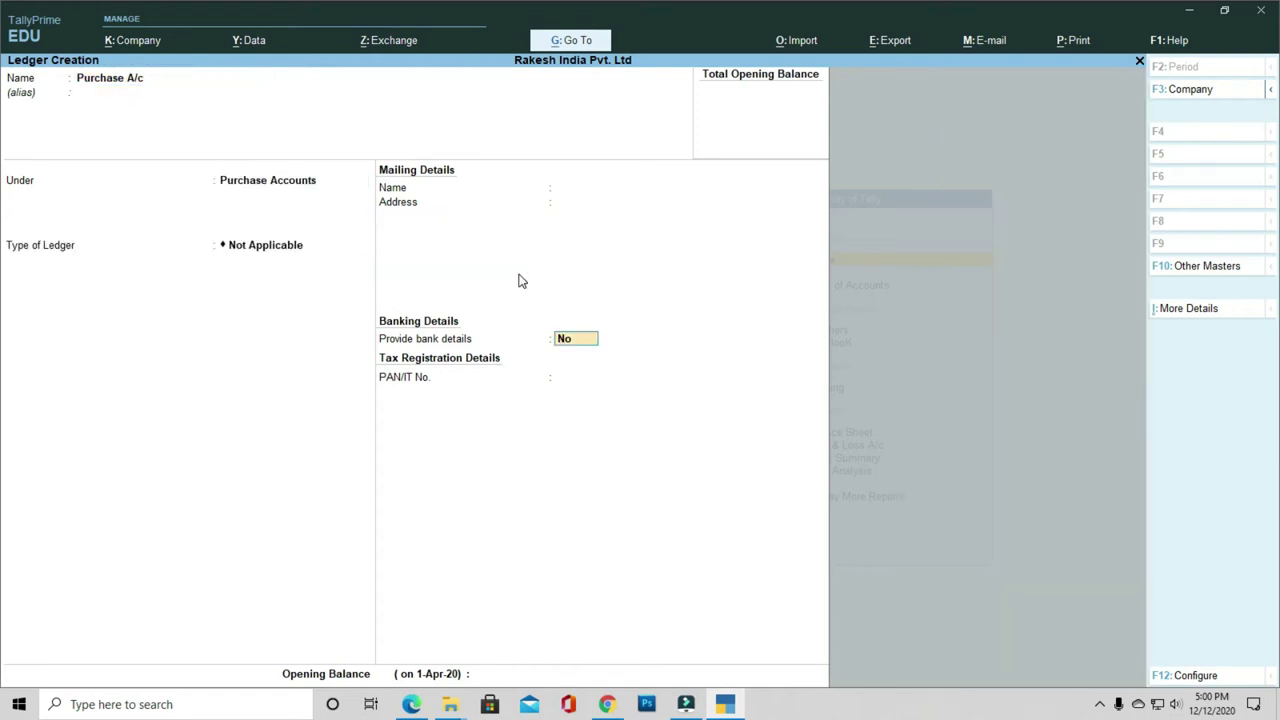
pyautogui.press('Return')
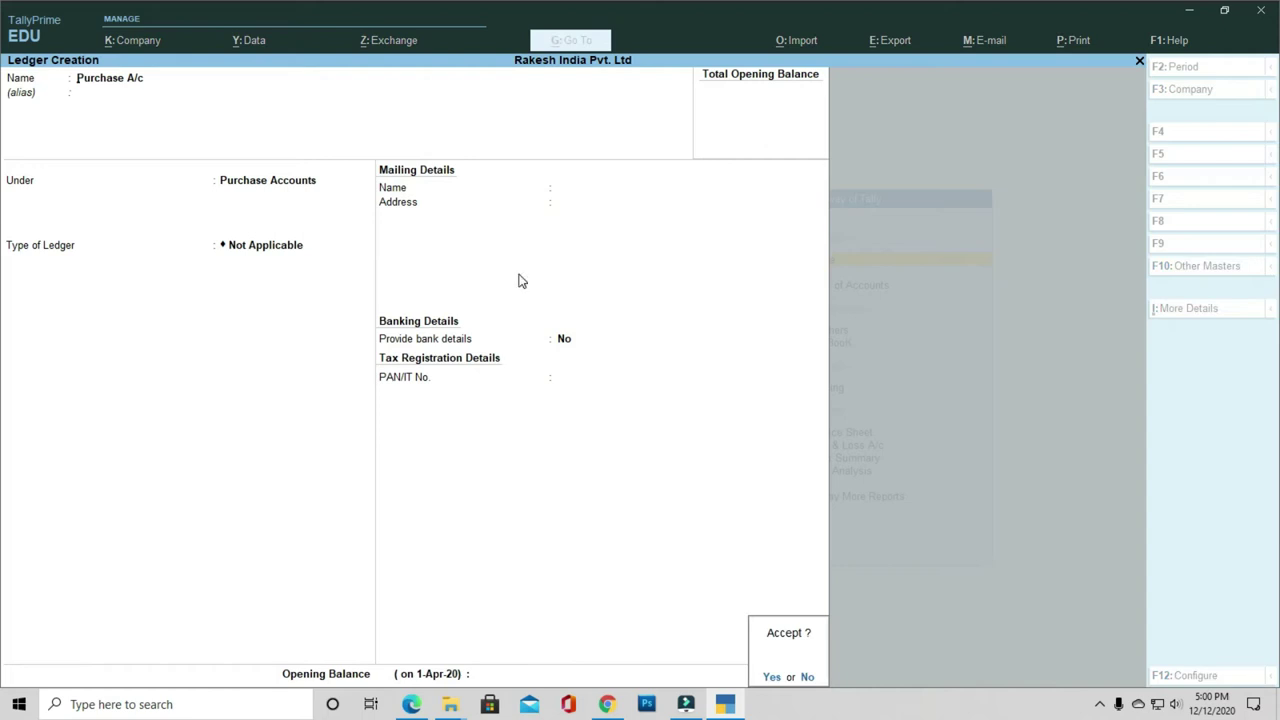
# Step: Create the Sales A/c ledger under Sales Accounts
pyautogui.write('Sales A')
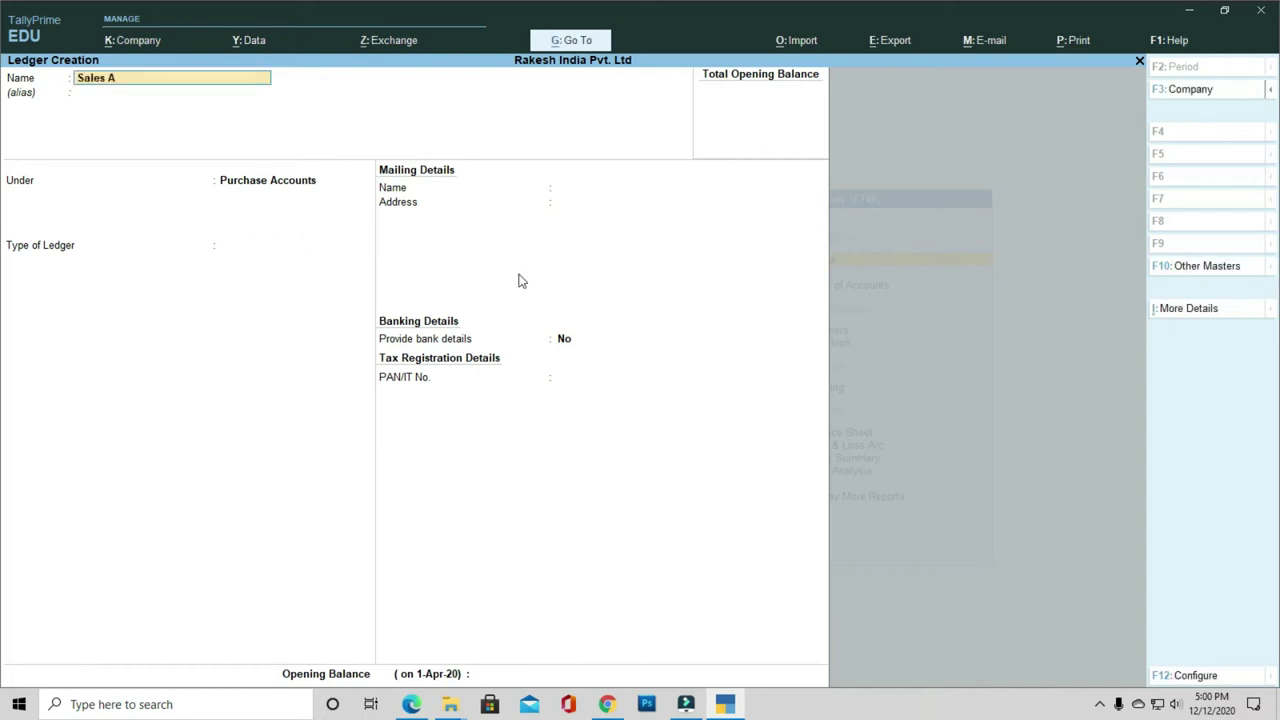
pyautogui.write('/c')
pyautogui.press('Return')
pyautogui.press('Return')
pyautogui.write('Sale')
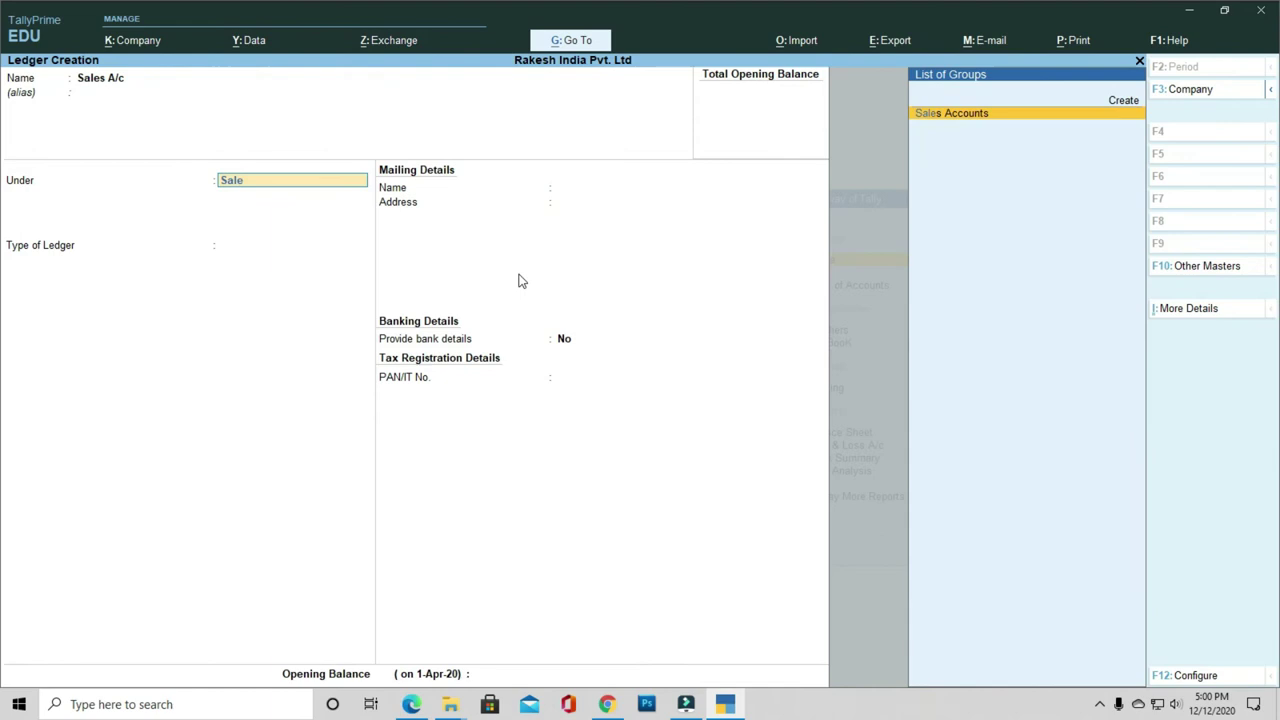
pyautogui.press('Return')
pyautogui.press('Return')
pyautogui.press('Return')
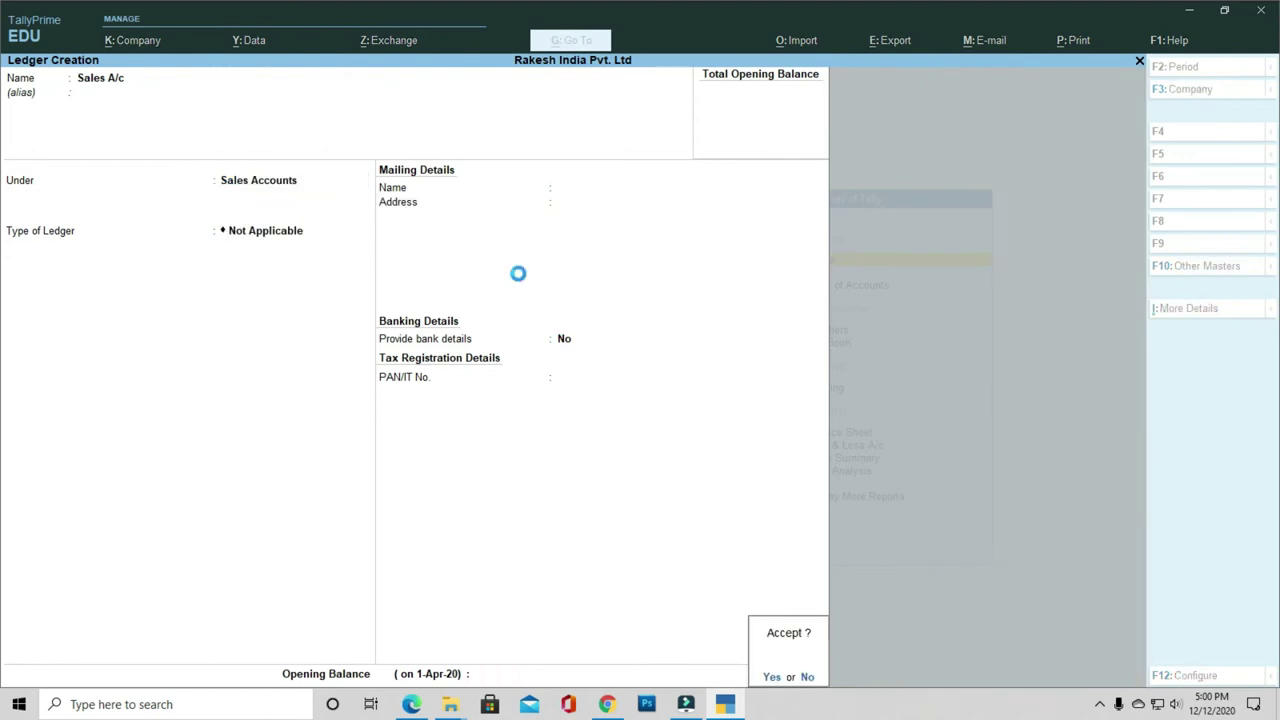
pyautogui.press('Return')
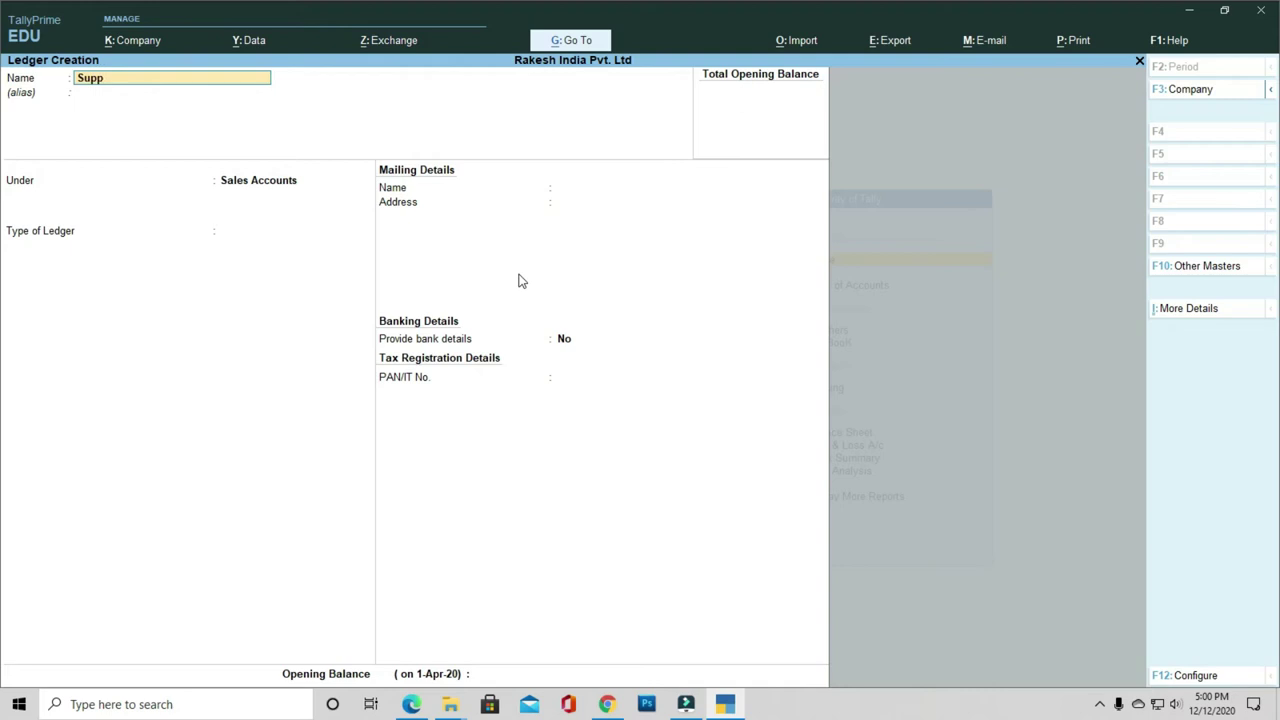
# Step: Create the Supplier A/c ledger under Sundry Creditors
pyautogui.write('Supplier A/c')
pyautogui.press('Return')
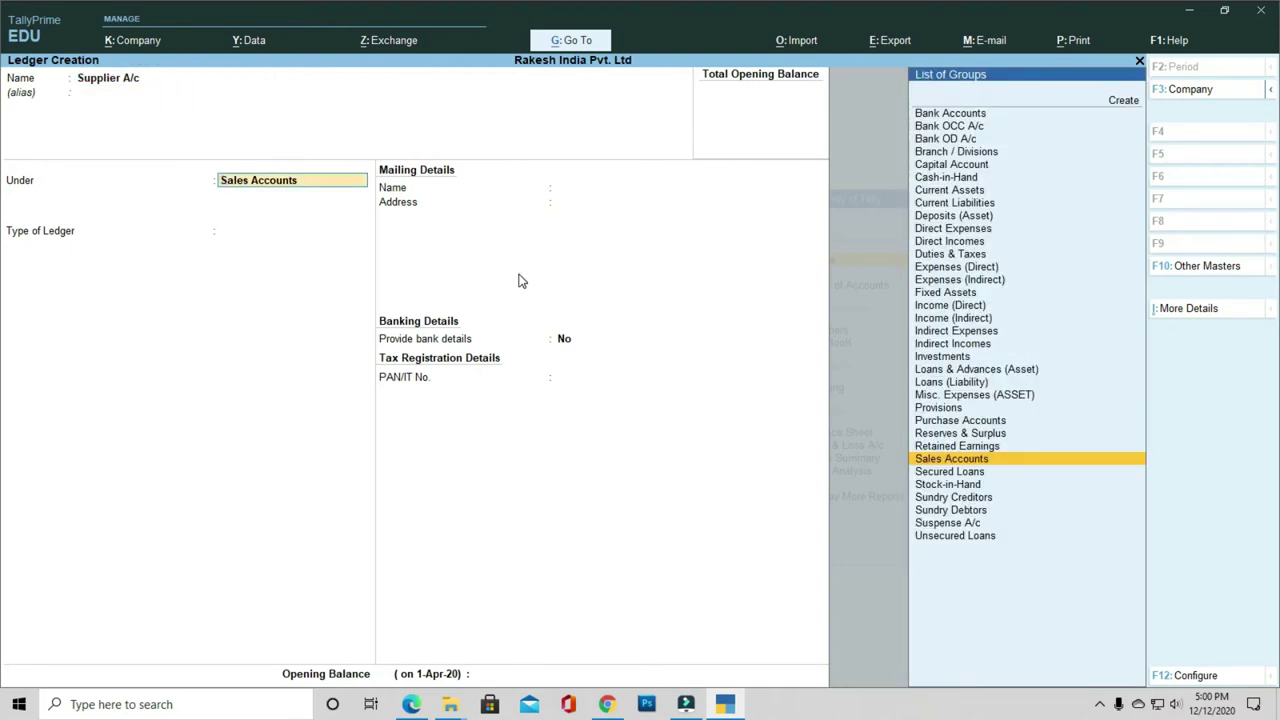
pyautogui.write('Sun')
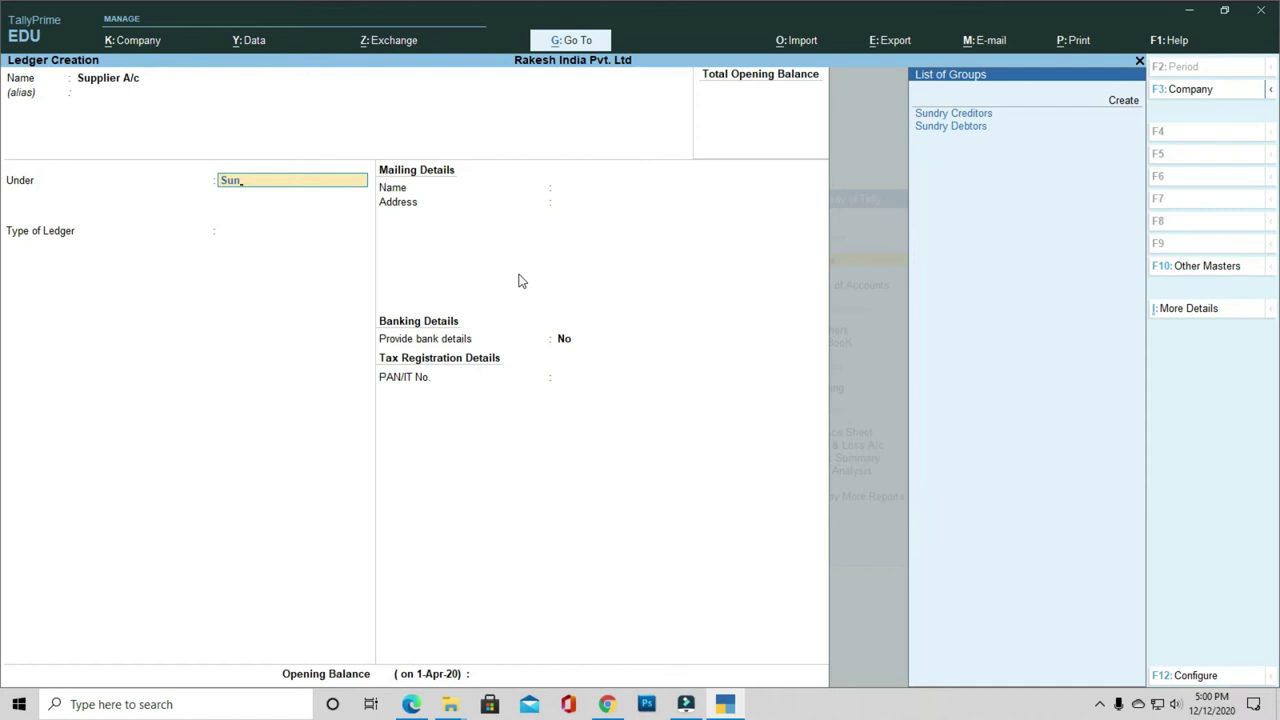
pyautogui.press('Return')
pyautogui.press('Return')
pyautogui.press('Return')
pyautogui.press('Return')
pyautogui.press('Return')
pyautogui.press('Return')
pyautogui.press('Return')
pyautogui.press('Return')
pyautogui.press('Return')
pyautogui.press('Return')
pyautogui.press('Return')
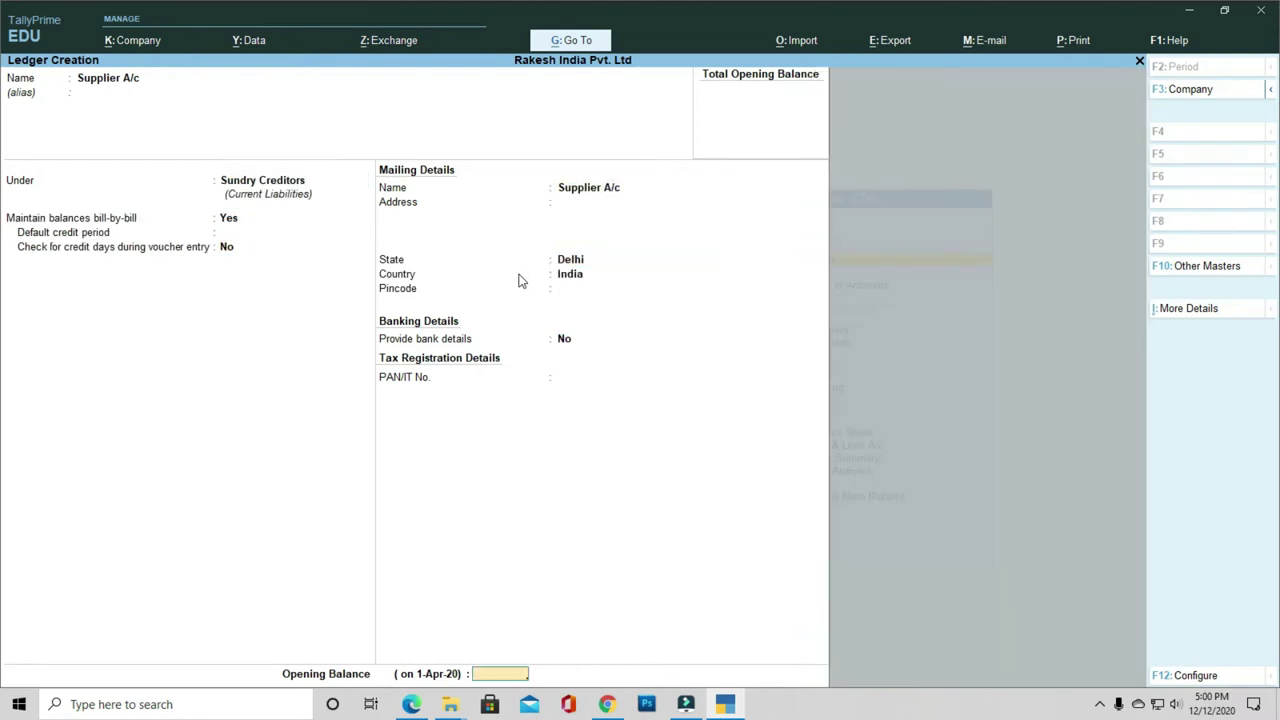
pyautogui.press('Return')
# Step: Create the Customer A/c ledger under Sundry Debtors
pyautogui.write('Customer')
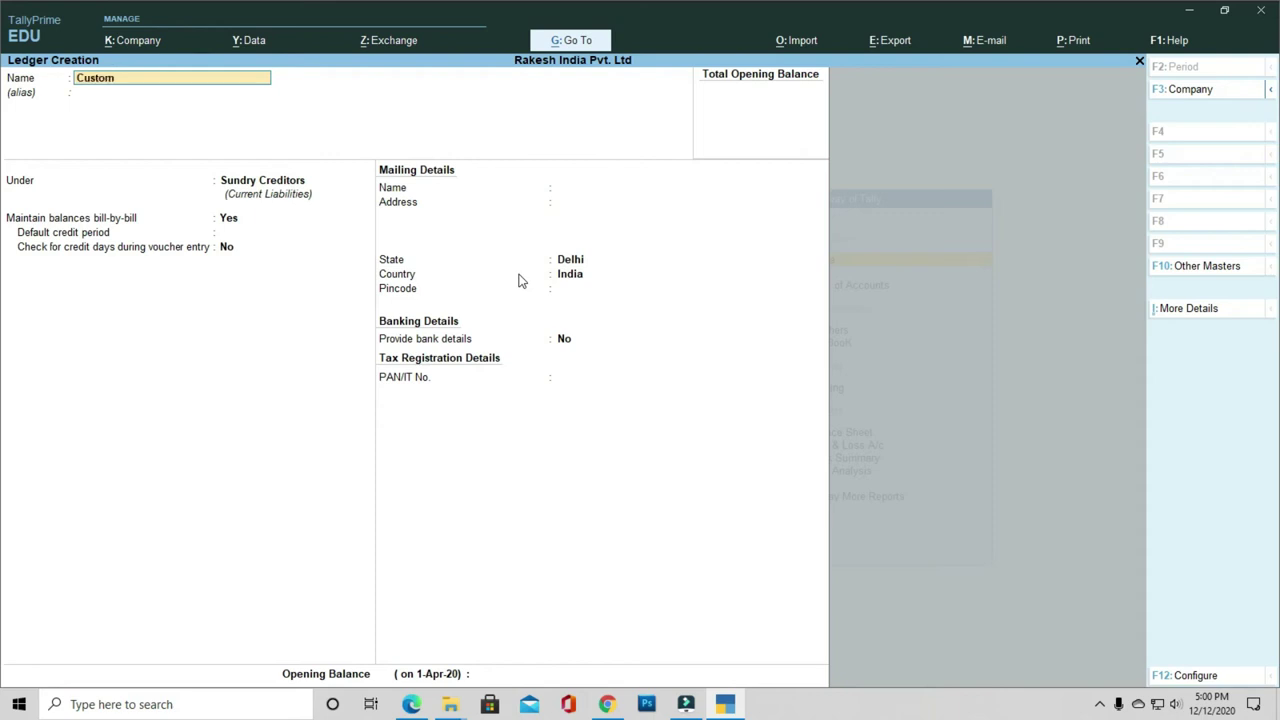
pyautogui.press('Return')
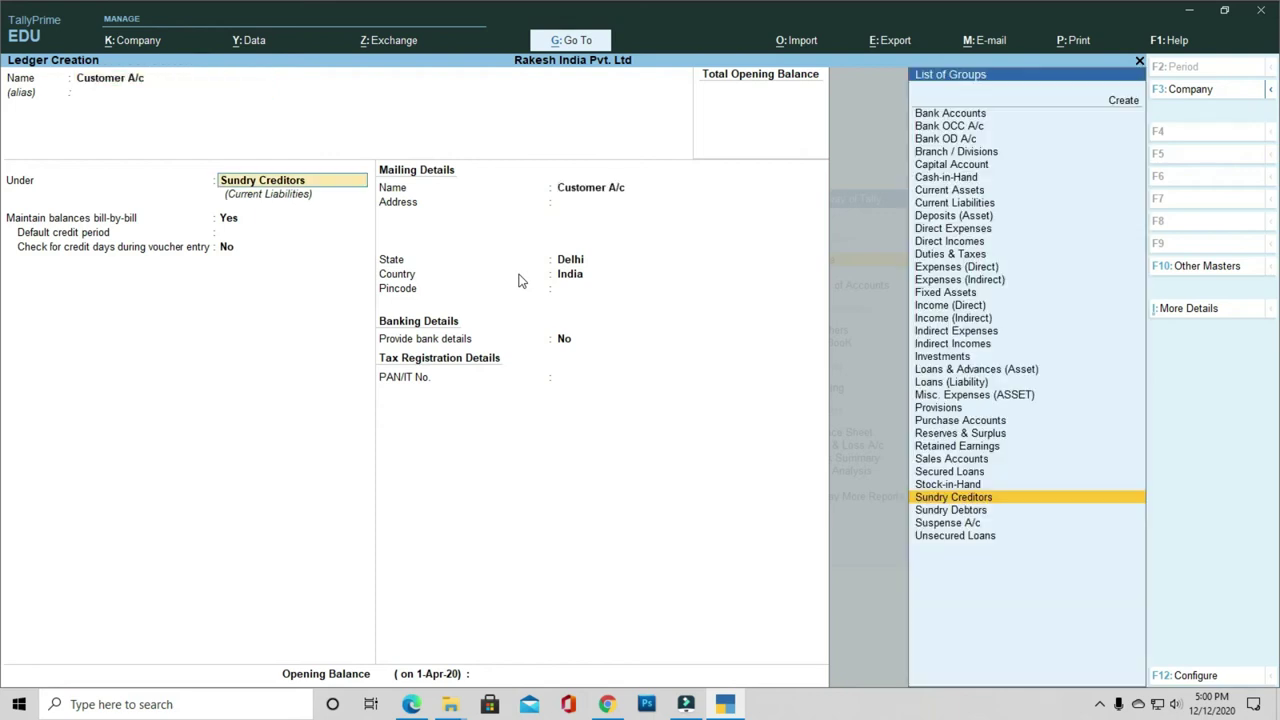
pyautogui.write('Deb')
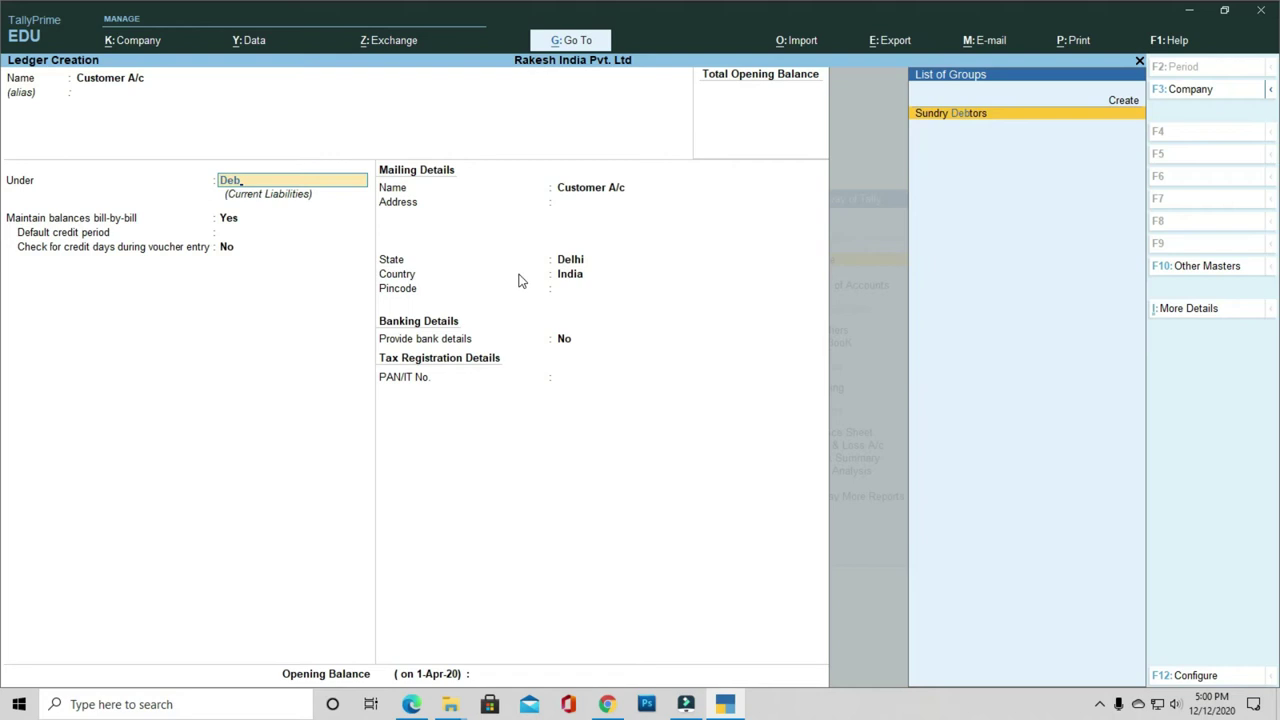
pyautogui.press('Return')
pyautogui.press('Return')
pyautogui.press('Return')
pyautogui.press('Return')
pyautogui.press('Return')
pyautogui.press('Return')
pyautogui.press('Return')
pyautogui.press('Return')
pyautogui.press('Return')
pyautogui.press('Return')
pyautogui.press('Return')
pyautogui.press('Return')
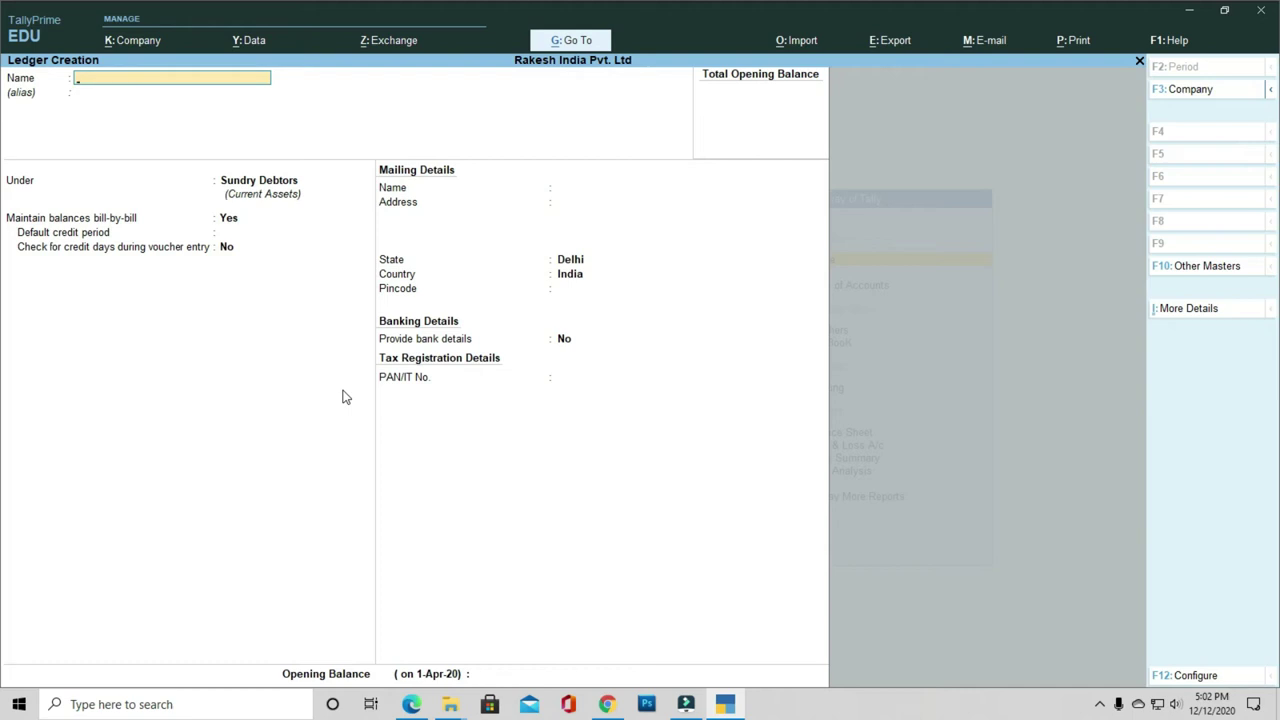
# Step: Return to the Gateway of Tally and open accounting voucher entry
pyautogui.press('Escape')
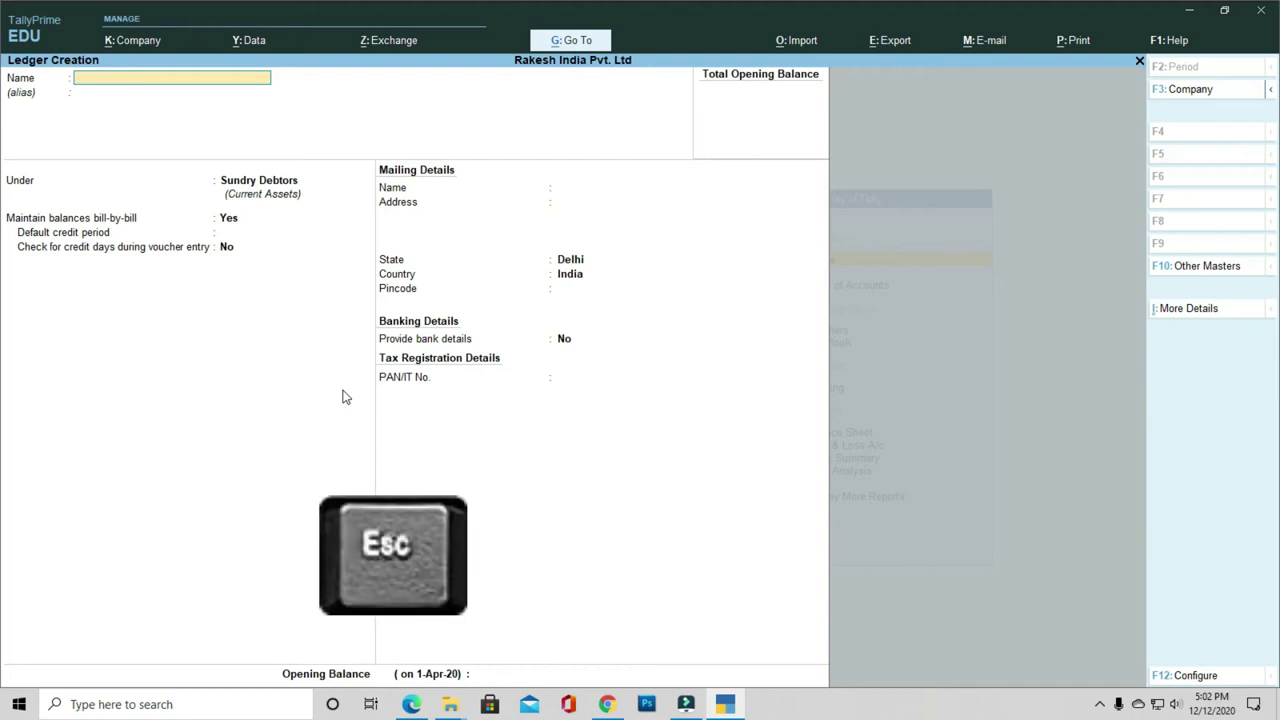
pyautogui.press('Escape')
pyautogui.press('Escape')
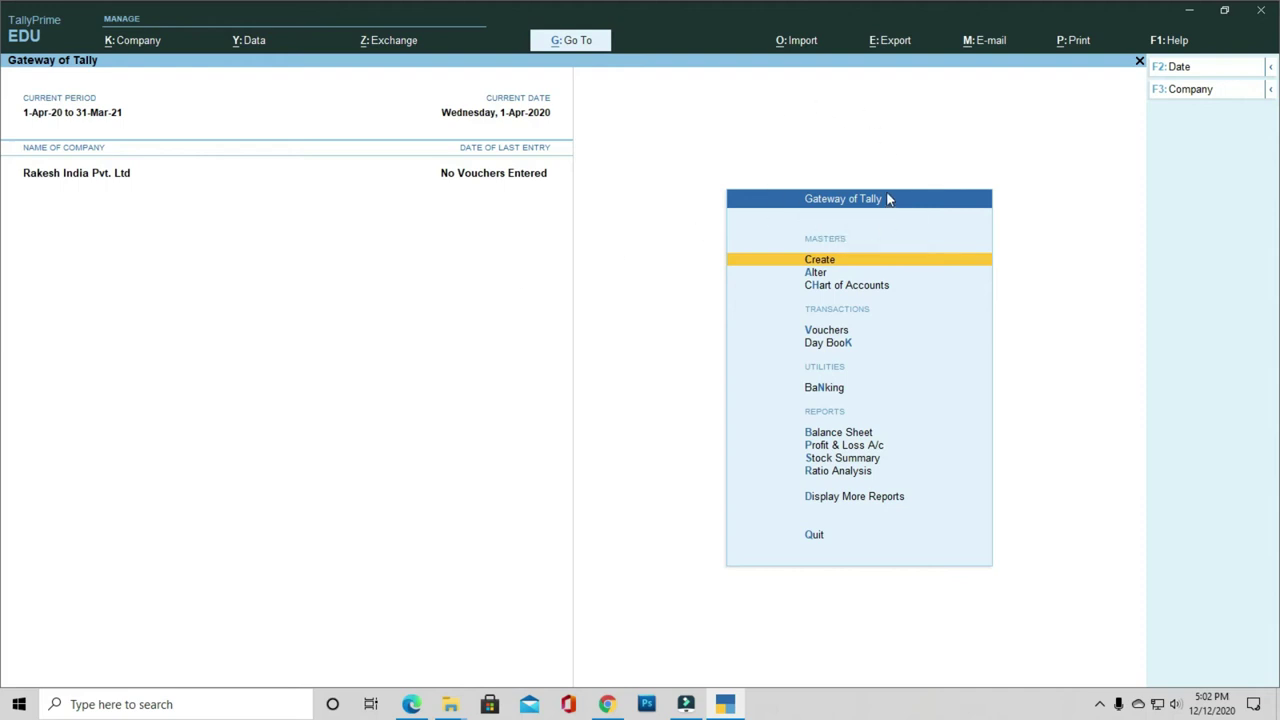
pyautogui.press('Down')
pyautogui.press('Down')
pyautogui.press('Down')
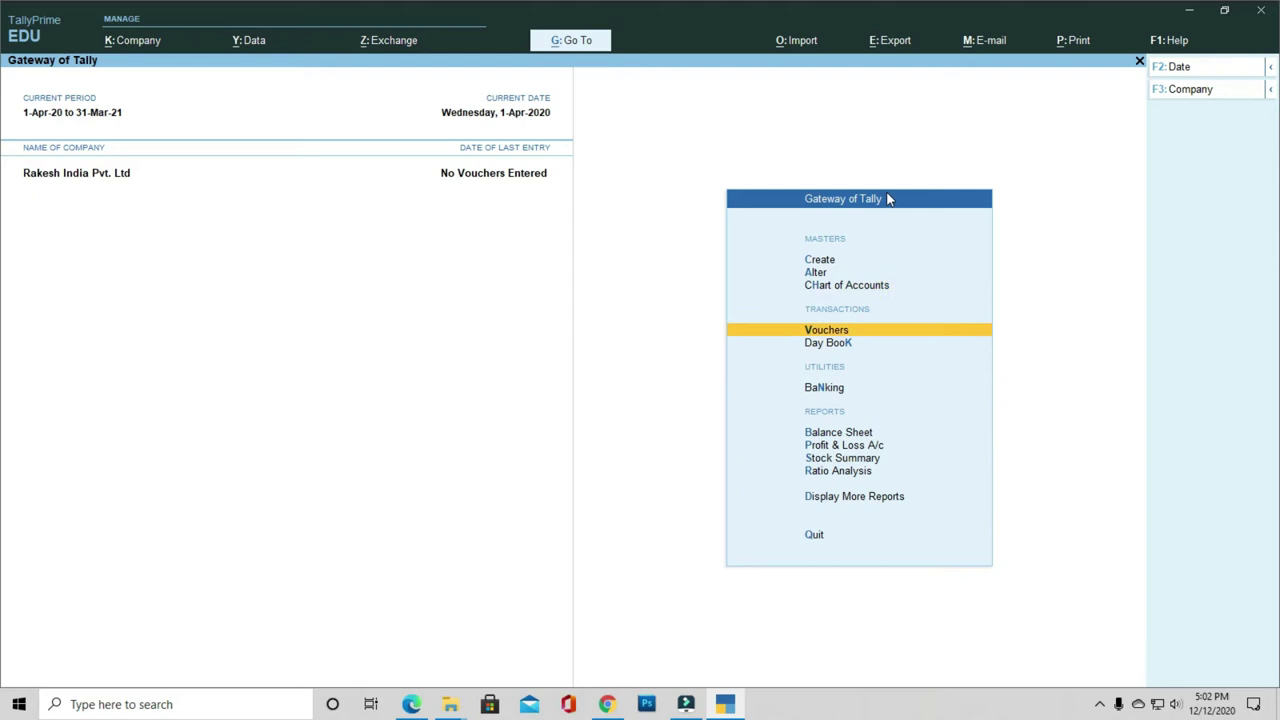
pyautogui.press('Return')
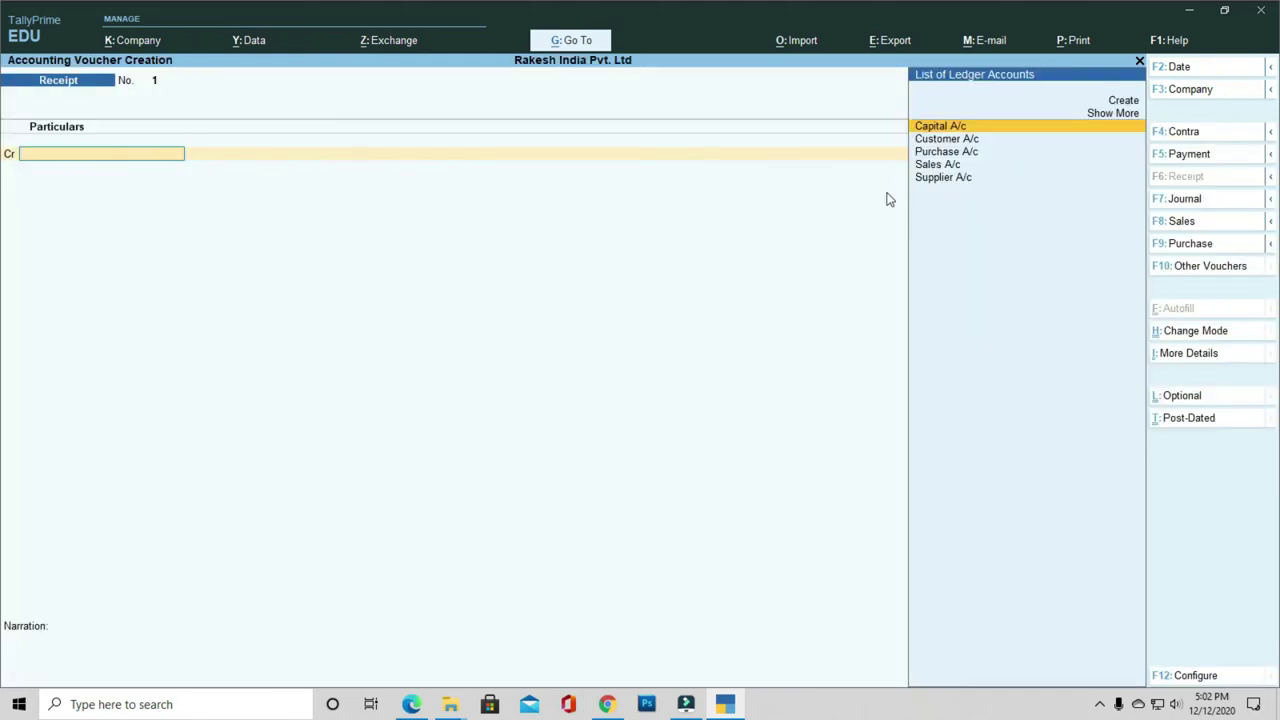
# Step: Record receipt voucher 1 crediting Capital A/c 5,00,000 and debiting Cash, then save it
pyautogui.press('F5')
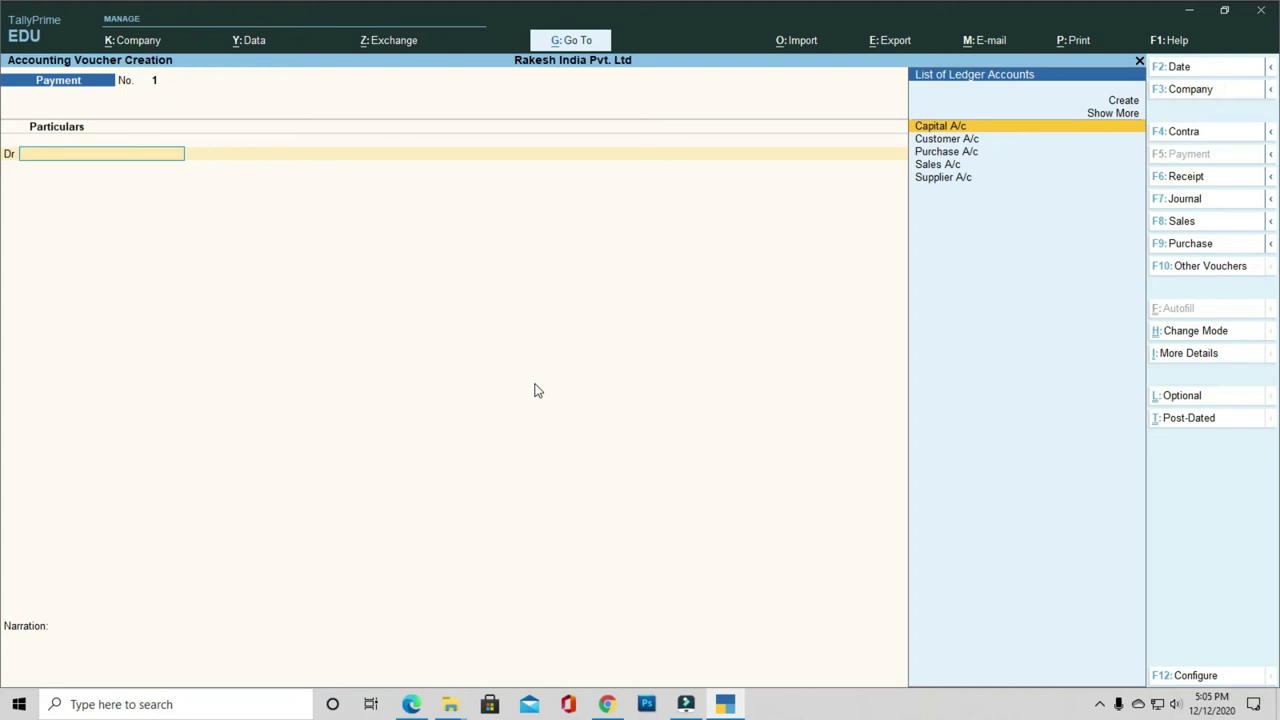
pyautogui.press('F6')
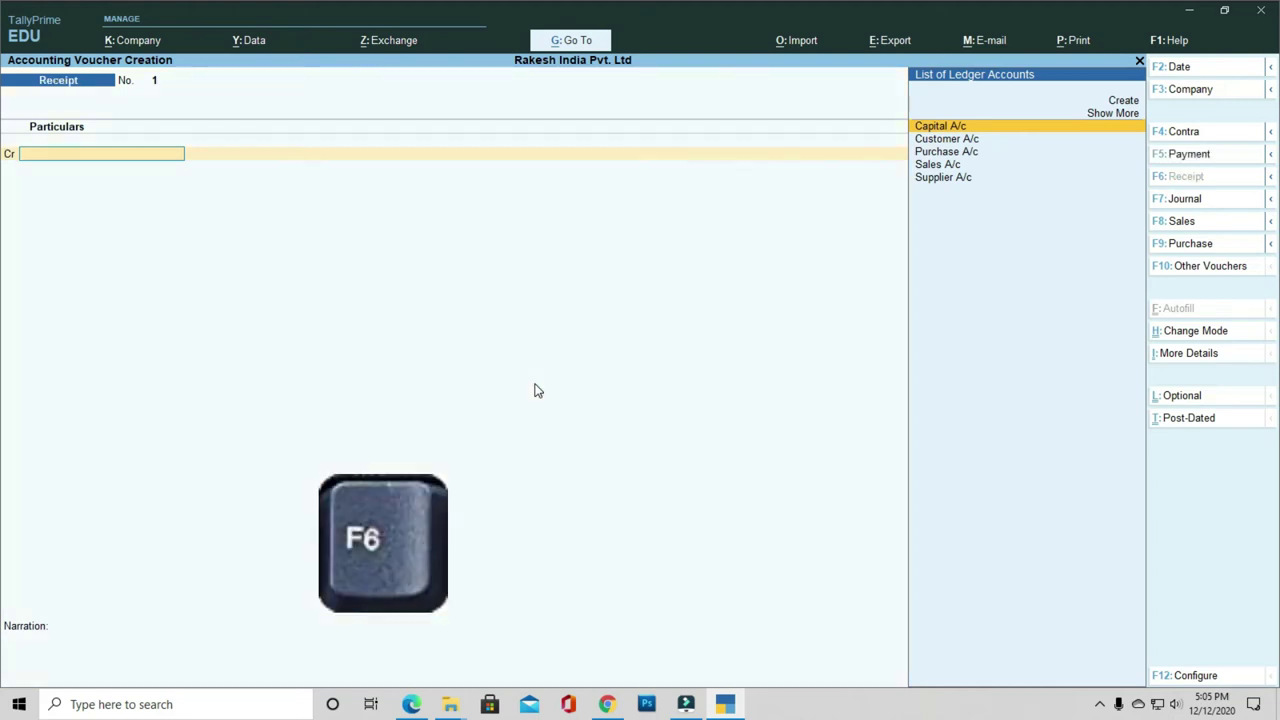
pyautogui.press('Down')
pyautogui.press('Up')
pyautogui.press('Return')
pyautogui.write('500000')
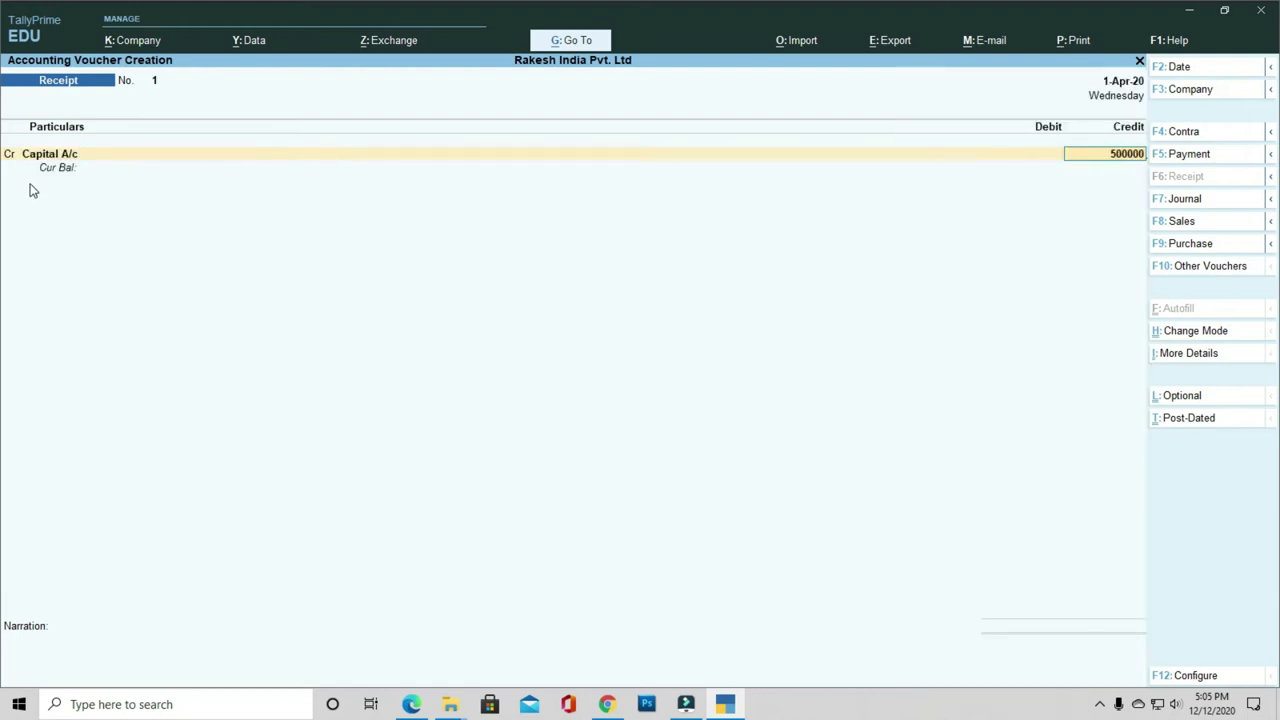
pyautogui.press('Return')
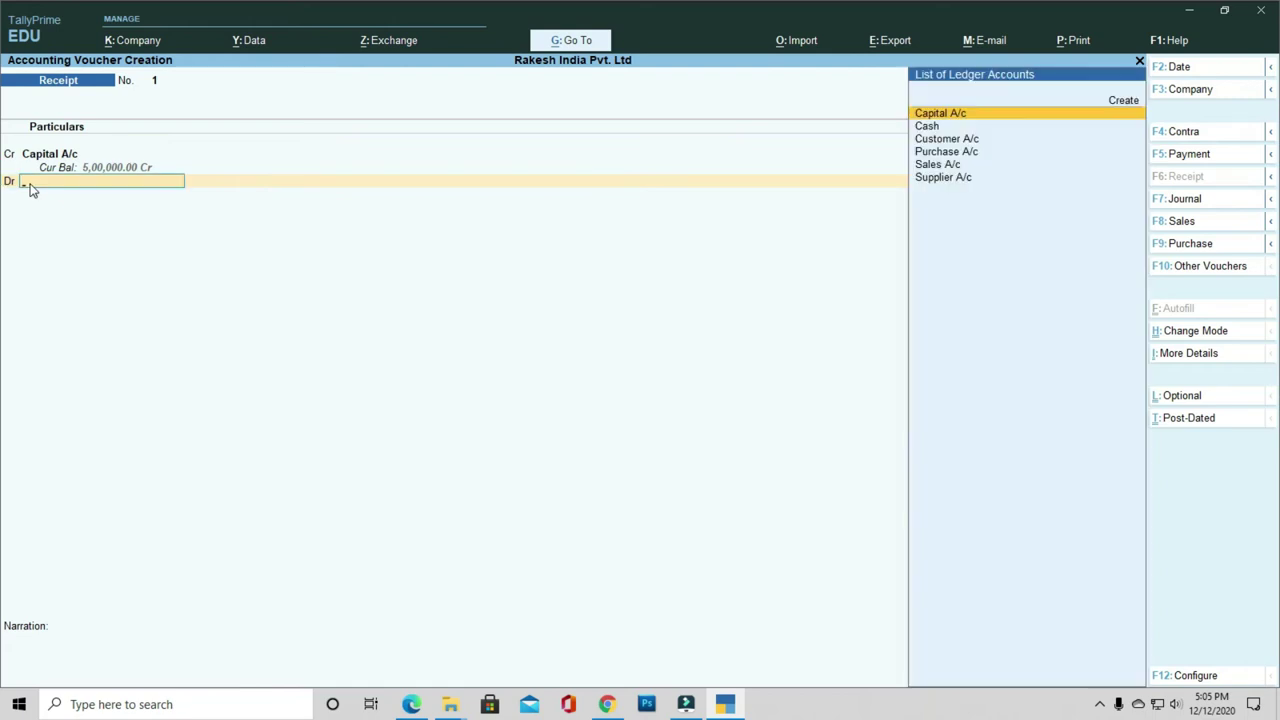
pyautogui.press('Down')
pyautogui.press('Return')
pyautogui.press('Return')
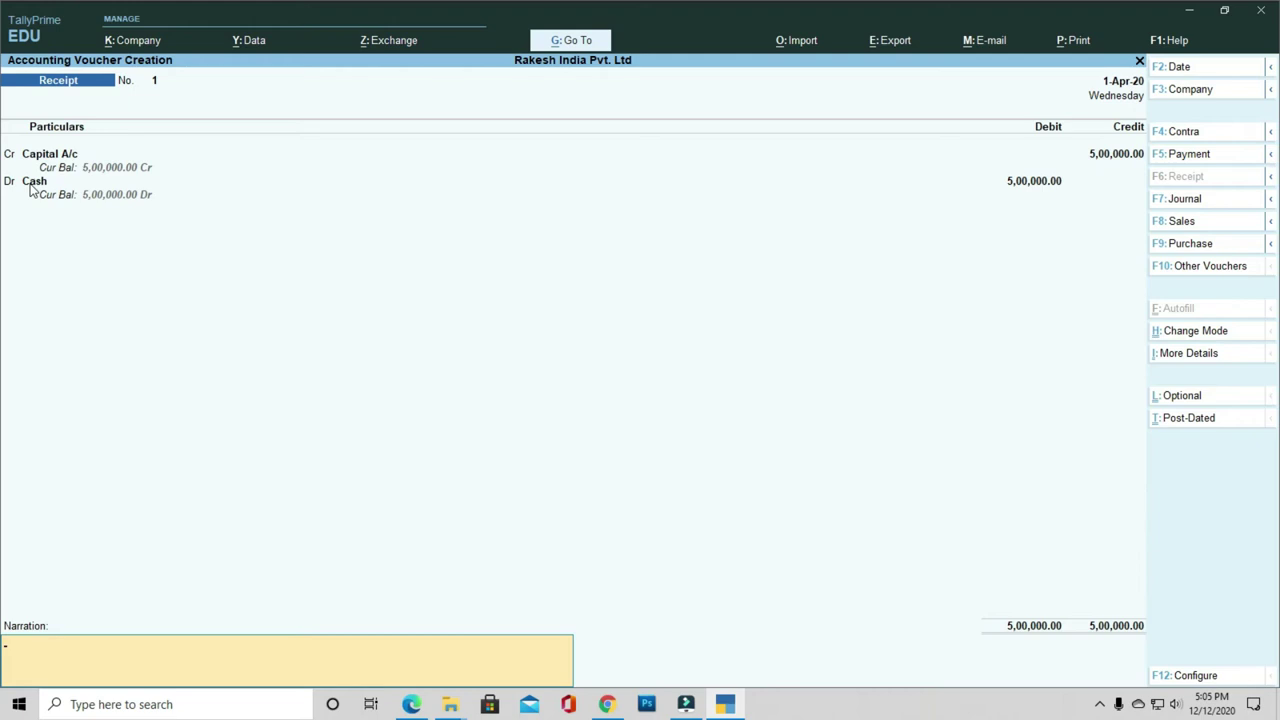
pyautogui.press('Return')
pyautogui.press('Return')
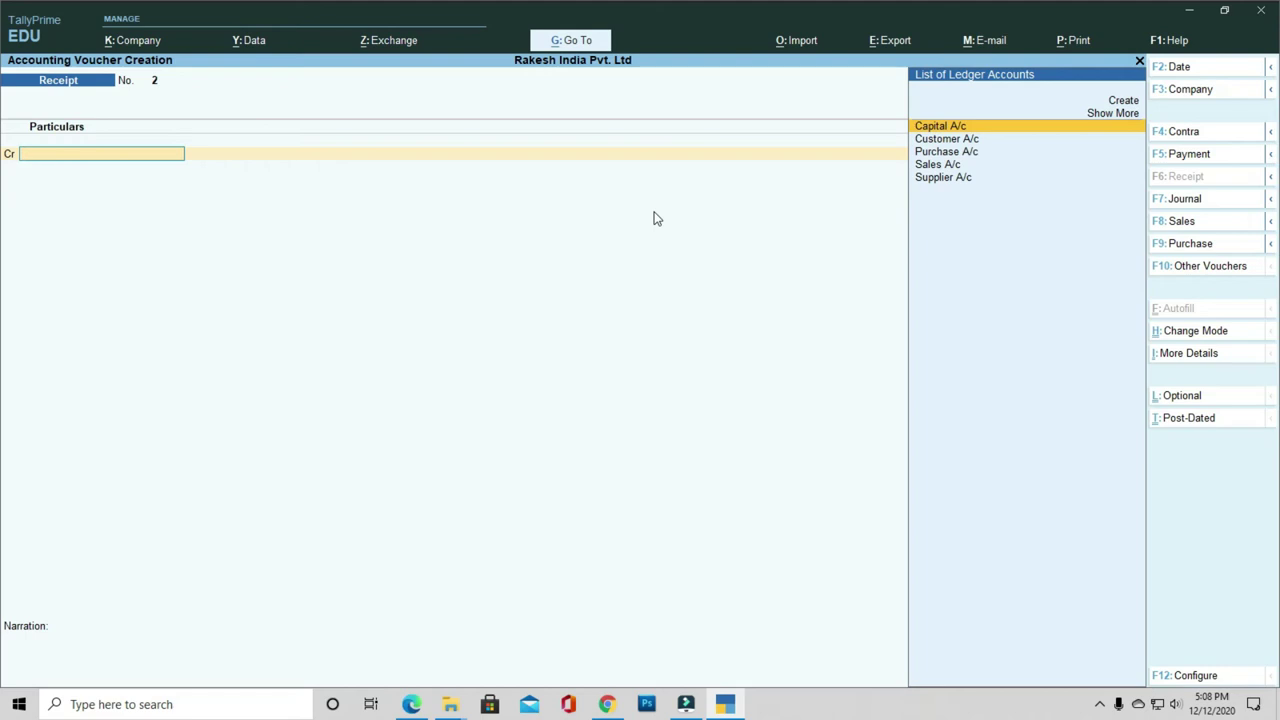
# Step: Start a purchase voucher with supplier invoice ax0001, dated 1-Apr-20, party Supplier A/c
pyautogui.press('F9')
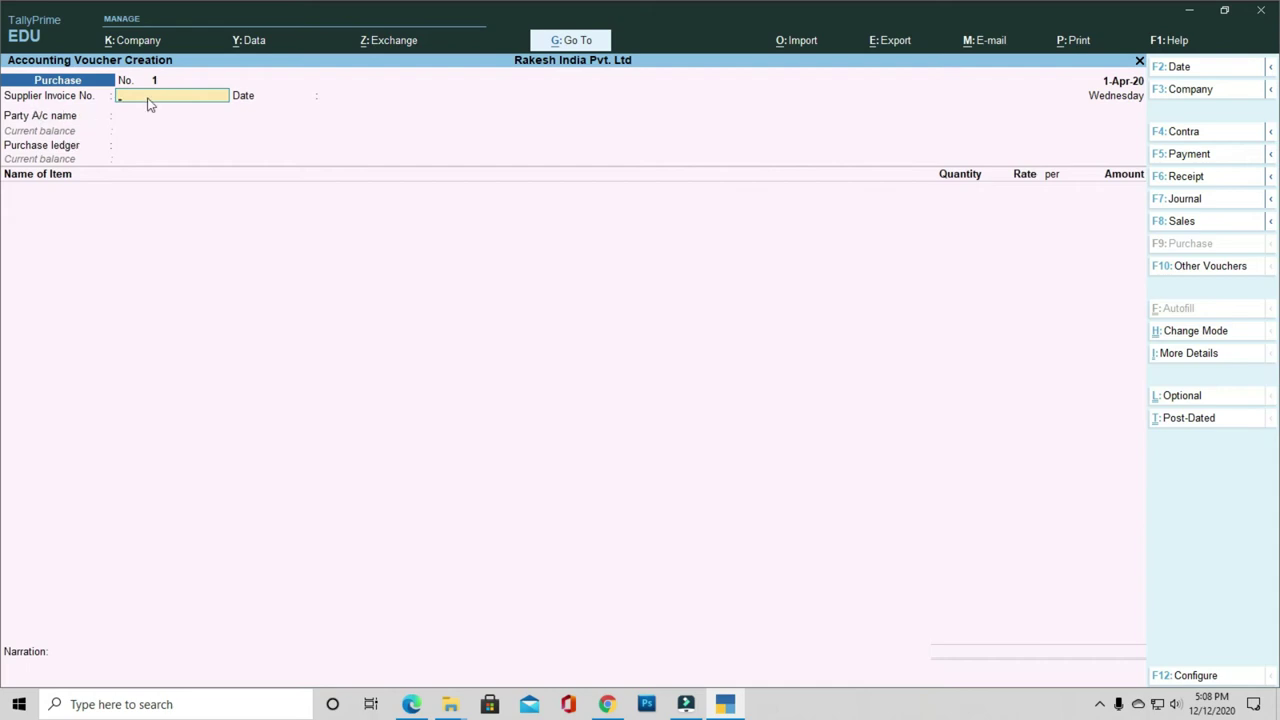
pyautogui.write('ax0001')
pyautogui.press('Return')
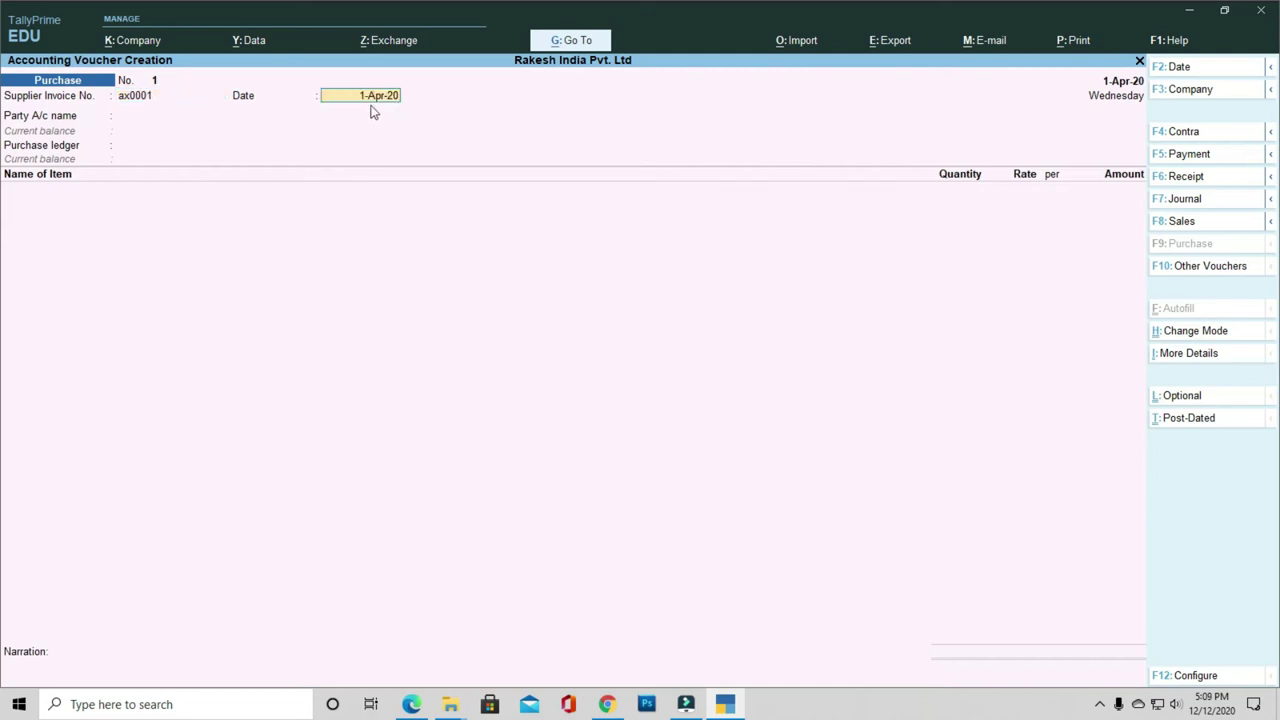
pyautogui.press('Return')
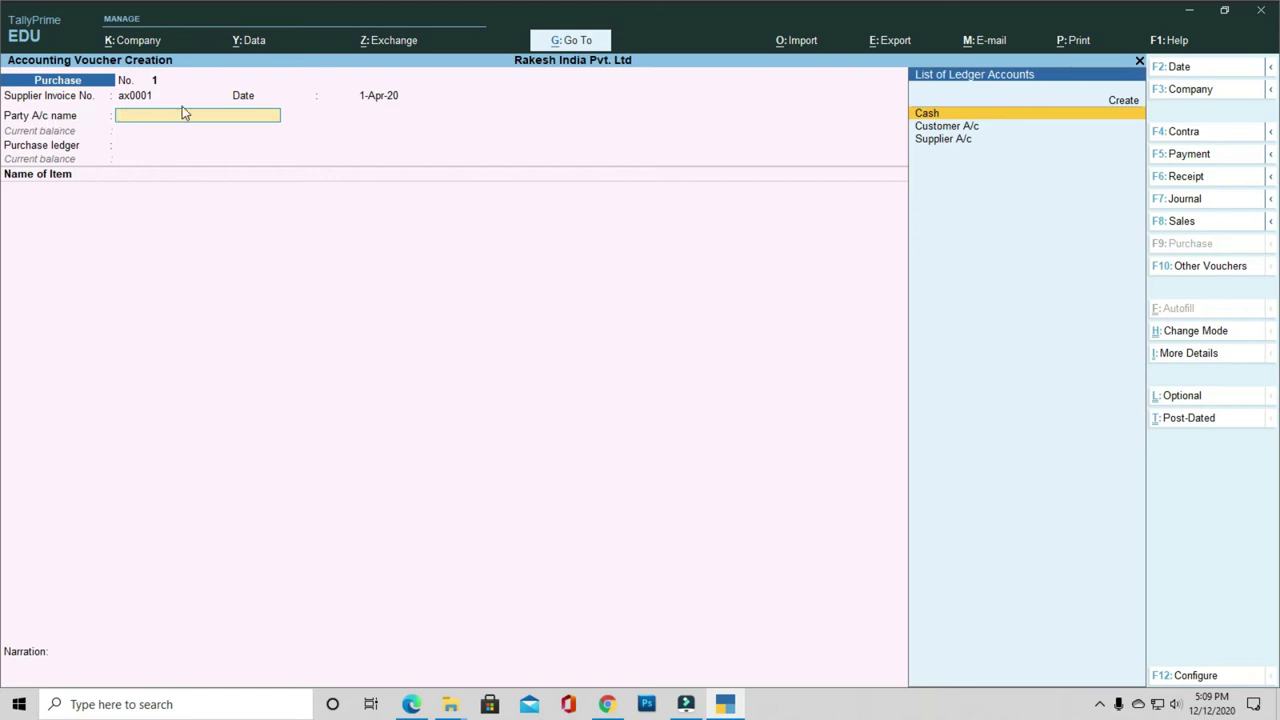
pyautogui.press('Down')
pyautogui.press('Down')
pyautogui.press('Return')
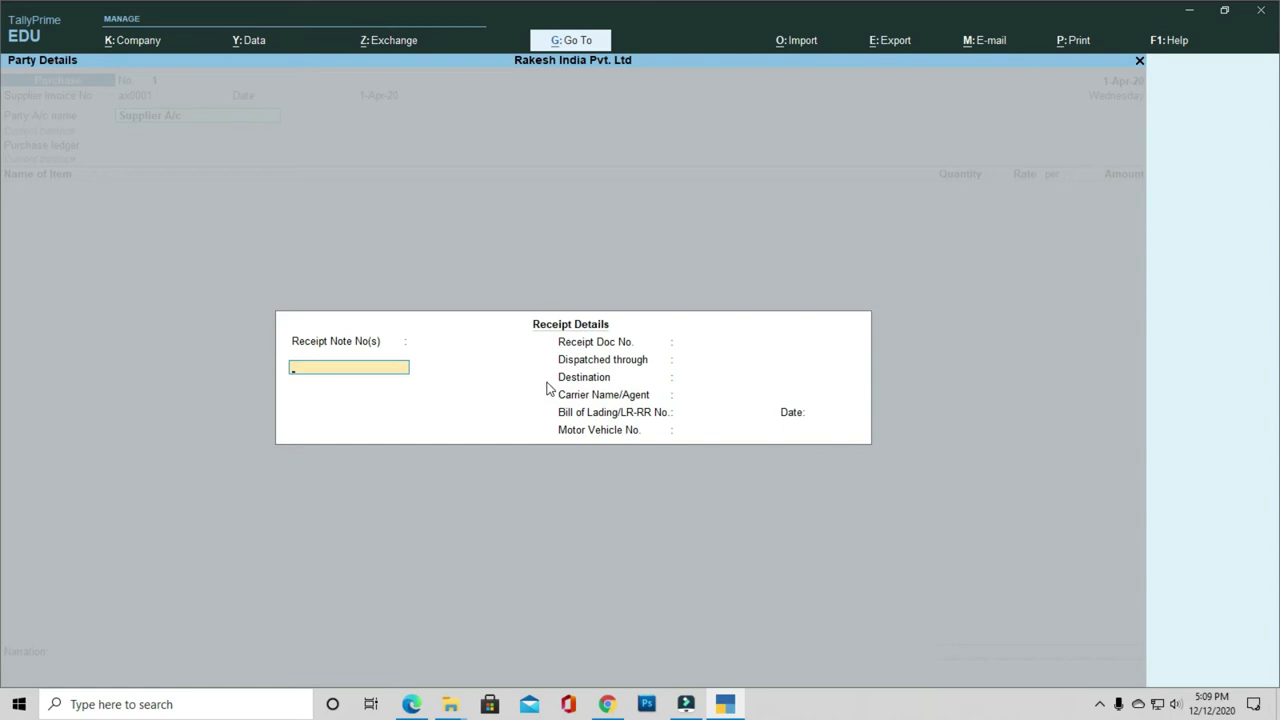
# Step: Accept the receipt and party details and set Purchase A/c as the purchase ledger
pyautogui.press('Return')
pyautogui.press('Return')
pyautogui.press('Return')
pyautogui.press('Return')
pyautogui.press('Return')
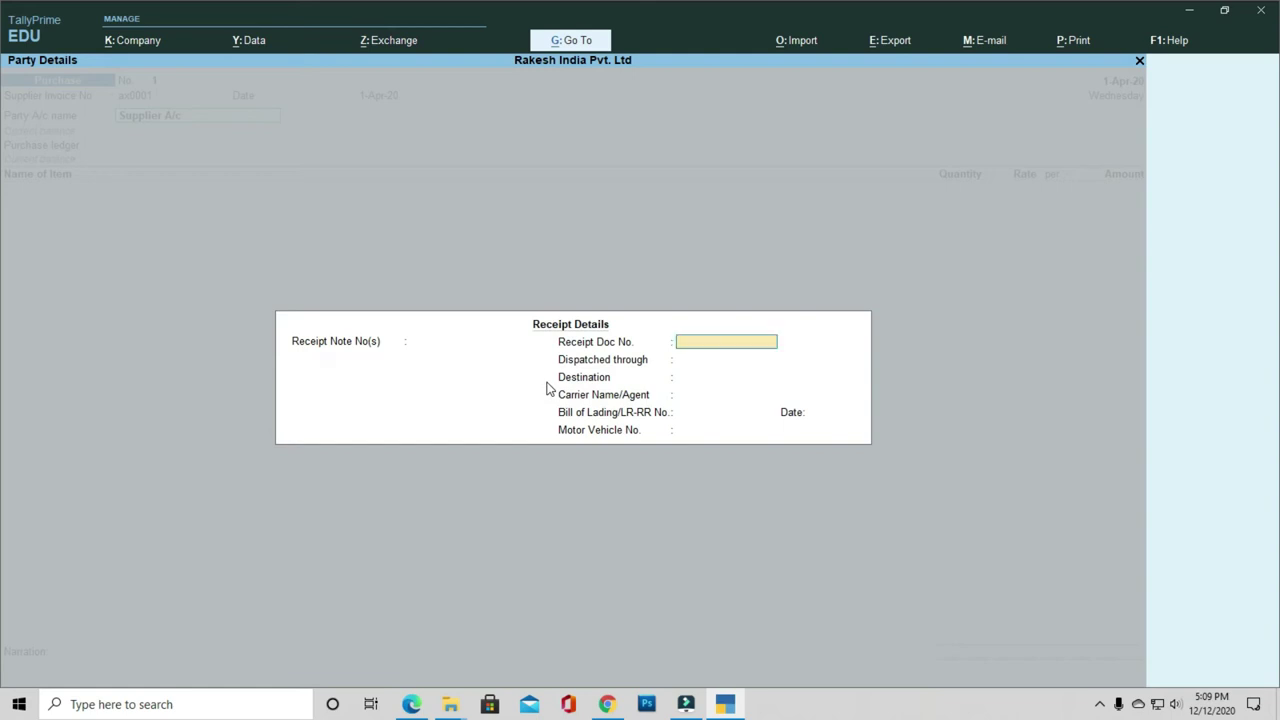
pyautogui.press('Return')
pyautogui.press('Return')
pyautogui.press('Return')
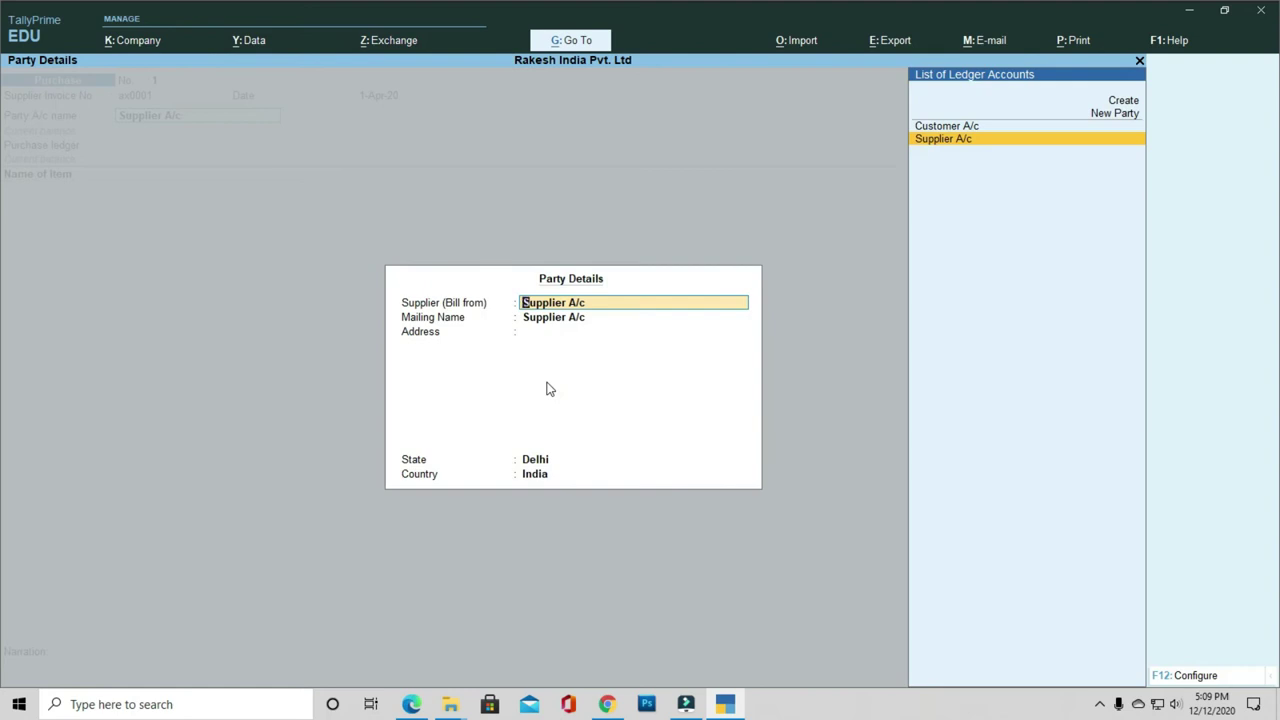
pyautogui.press('Return')
pyautogui.press('Return')
pyautogui.press('Return')
pyautogui.press('Return')
pyautogui.press('Return')
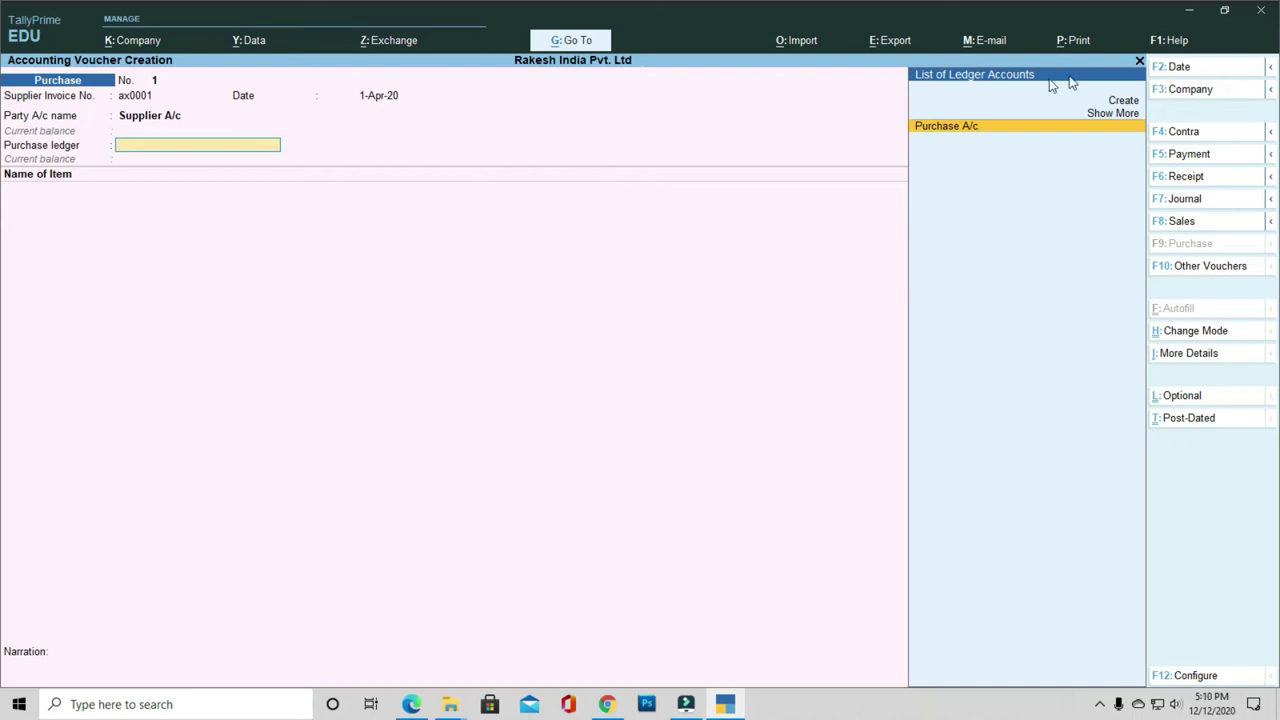
pyautogui.click(969, 122)
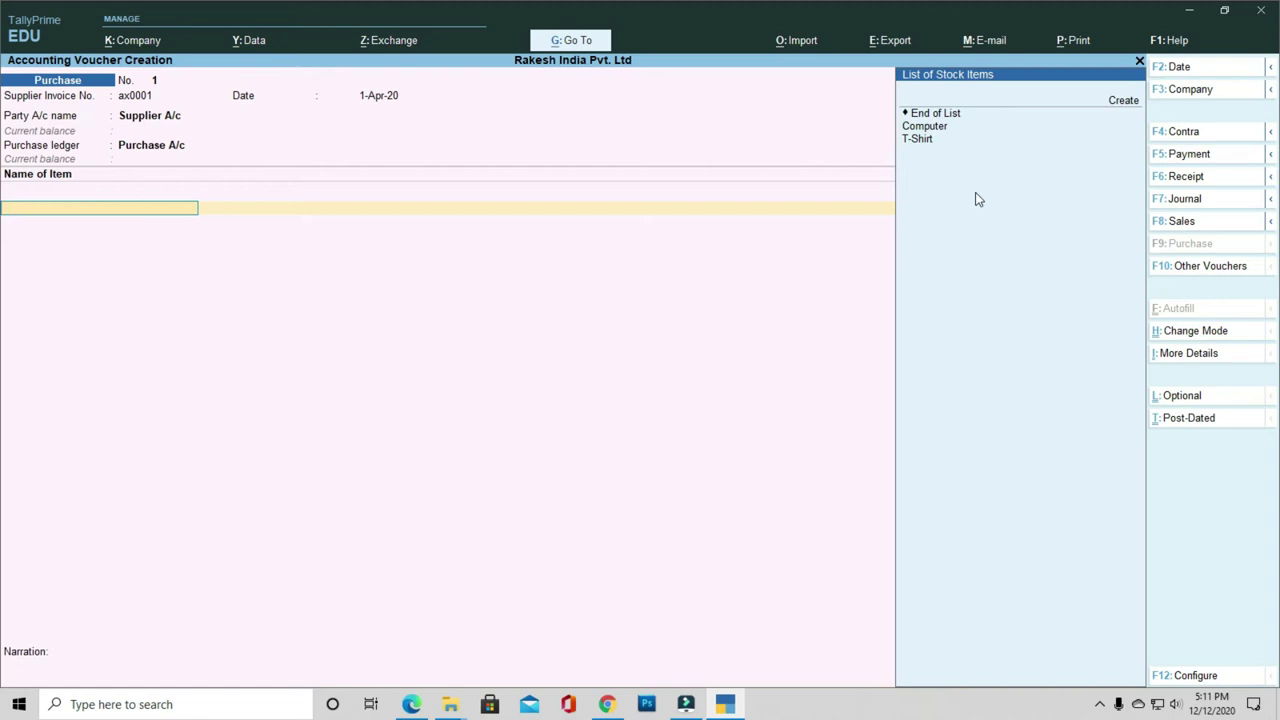
# Step: Add 2 Pcs of Computer at 12,000 into Delhi, totalling 24,000
pyautogui.press('Down')
pyautogui.press('Return')
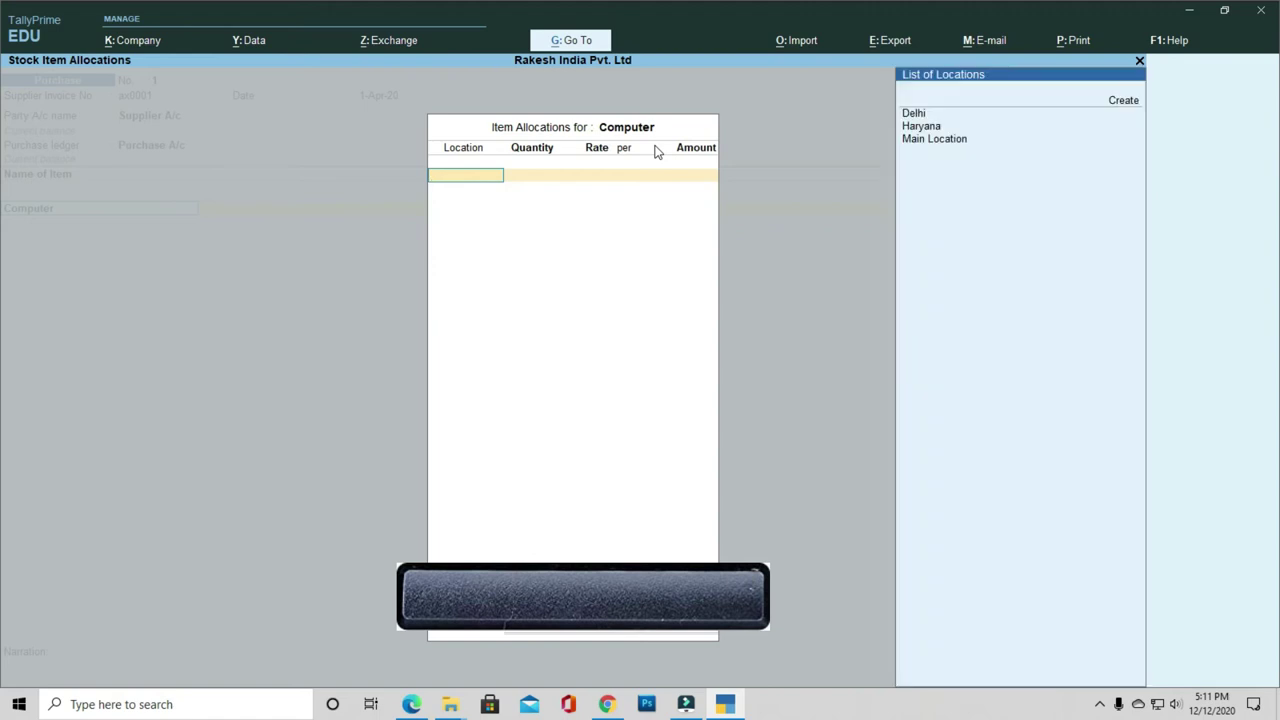
pyautogui.press('Down')
pyautogui.press('Down')
pyautogui.press('Up')
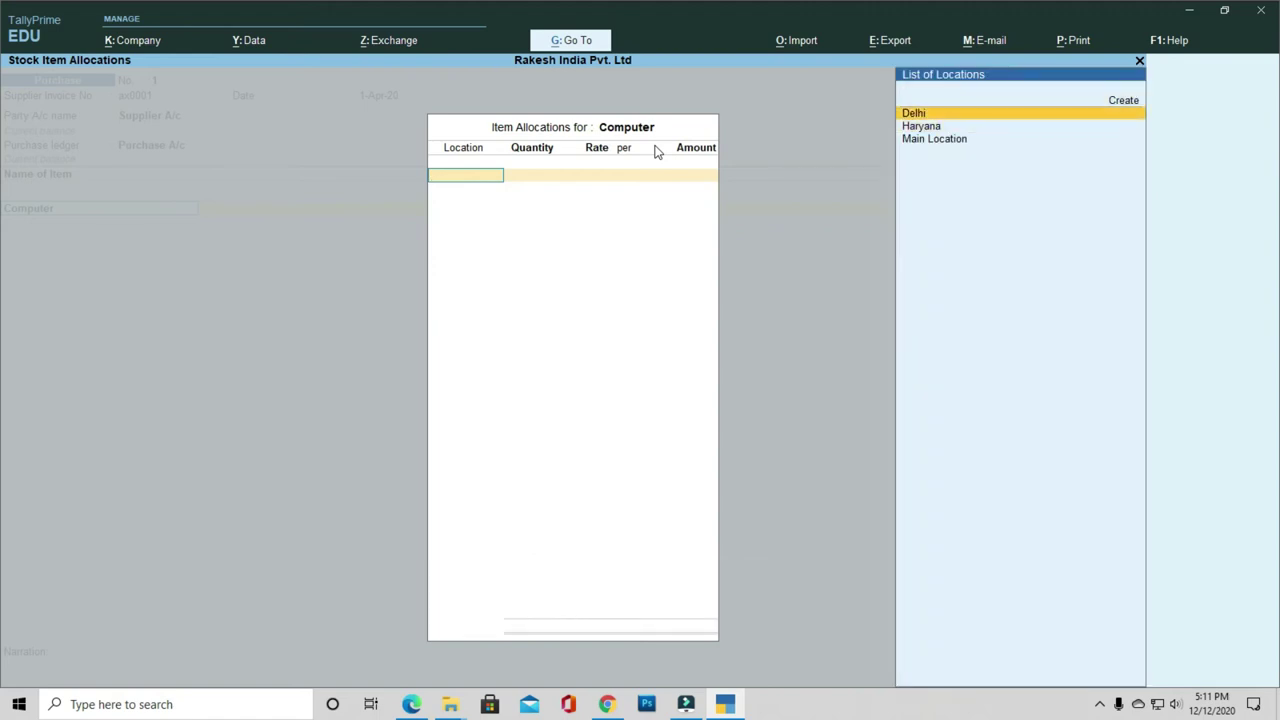
pyautogui.press('Return')
pyautogui.write('2')
pyautogui.press('Return')
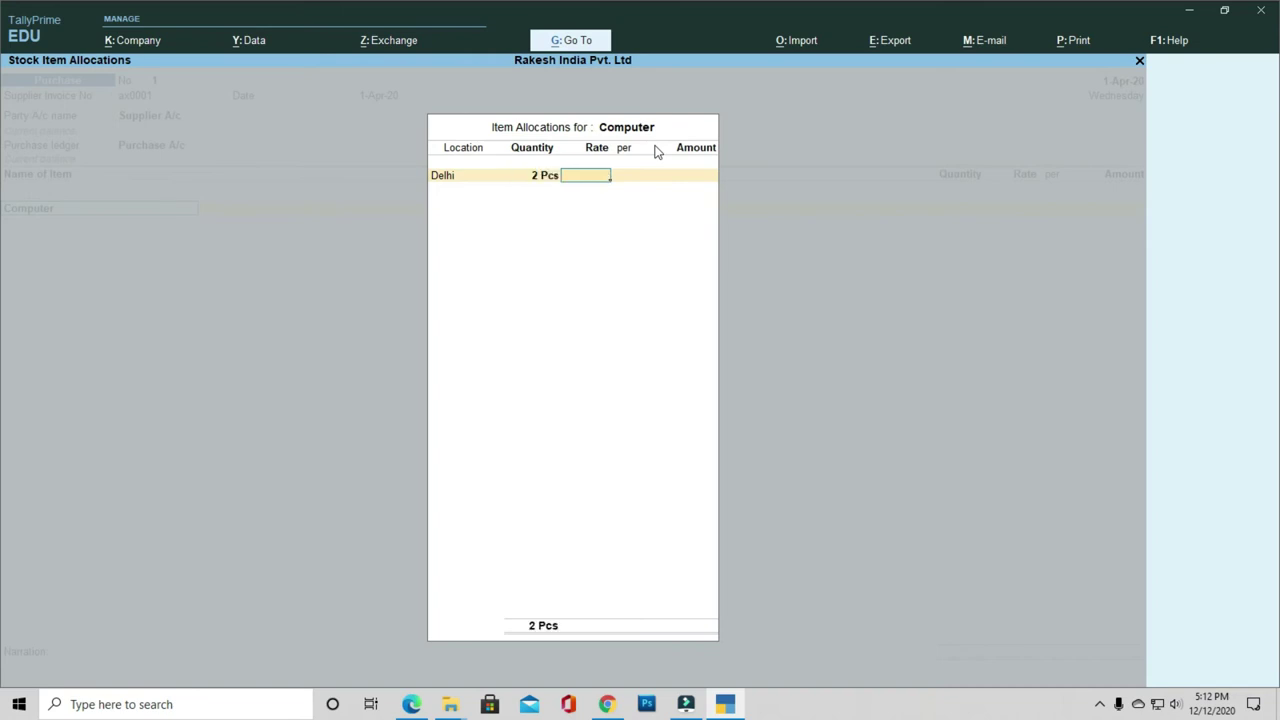
pyautogui.write('12000')
pyautogui.press('Return')
pyautogui.press('Return')
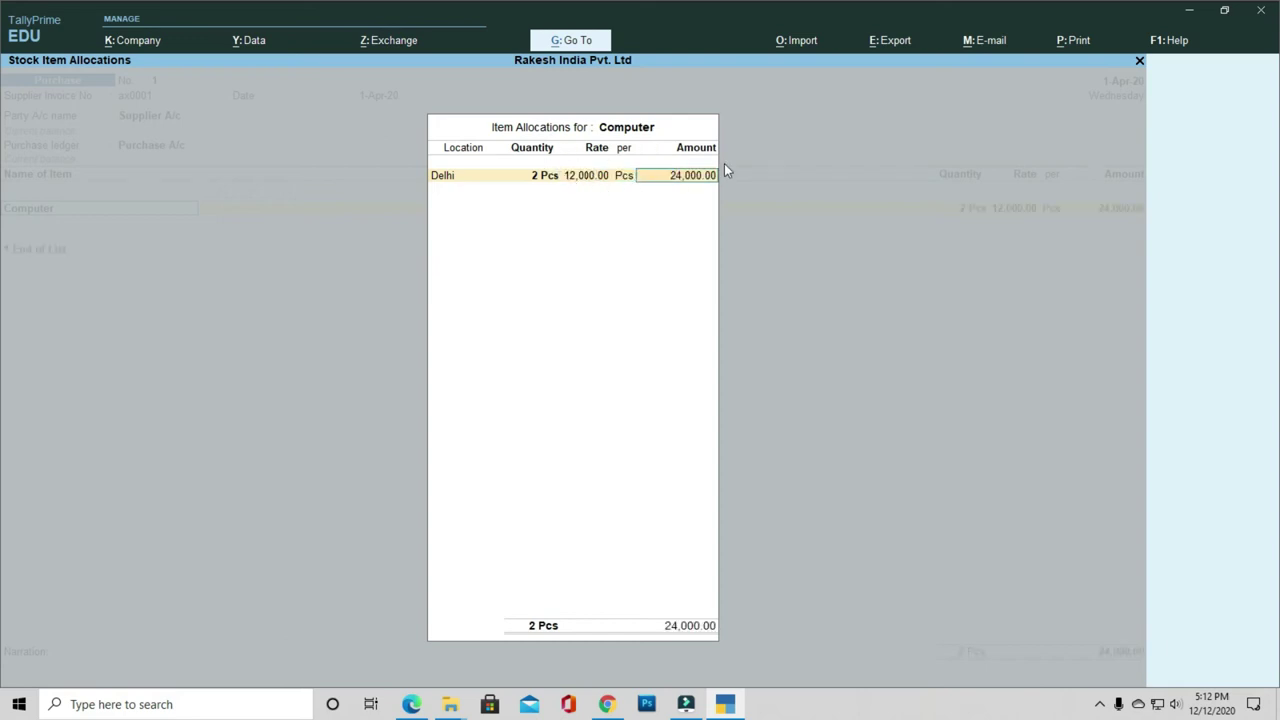
pyautogui.press('Return')
pyautogui.press('Return')
# Step: End the item list, bill 24,000 as New Ref ax0001, and save purchase voucher 1
pyautogui.press('Return')
pyautogui.press('BackSpace')
pyautogui.press('Return')
pyautogui.press('Return')
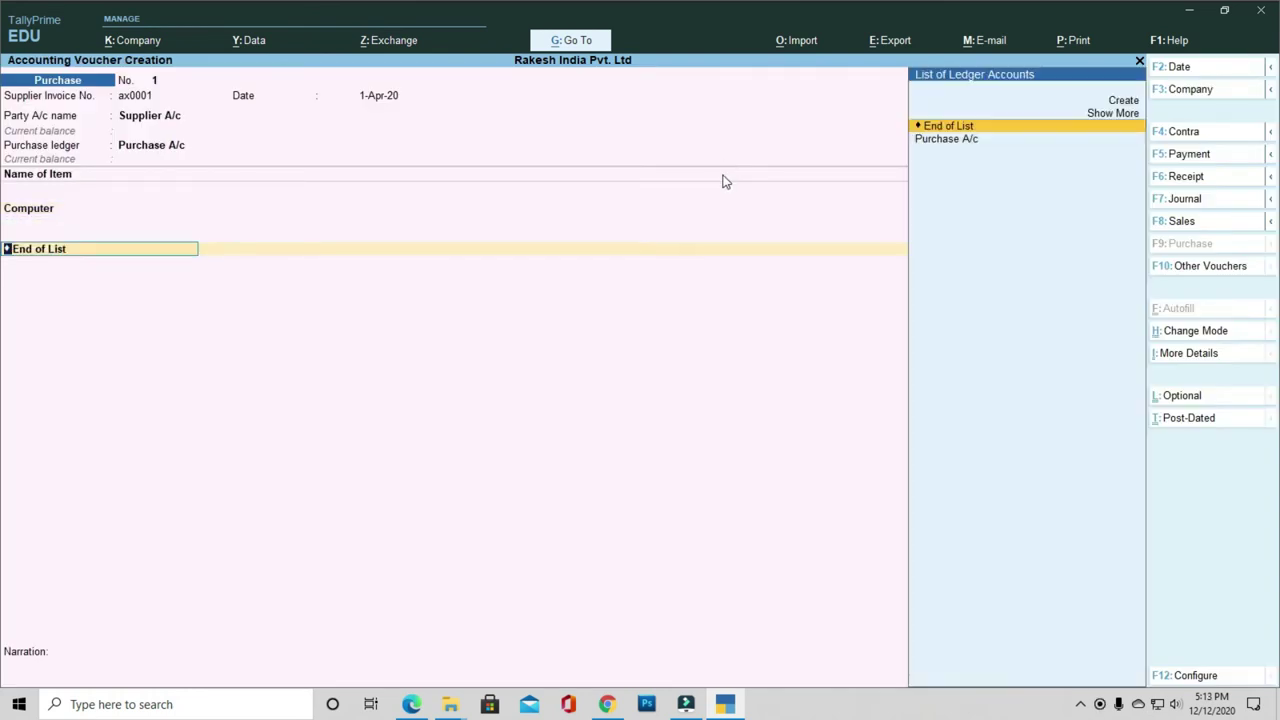
pyautogui.click(968, 131)
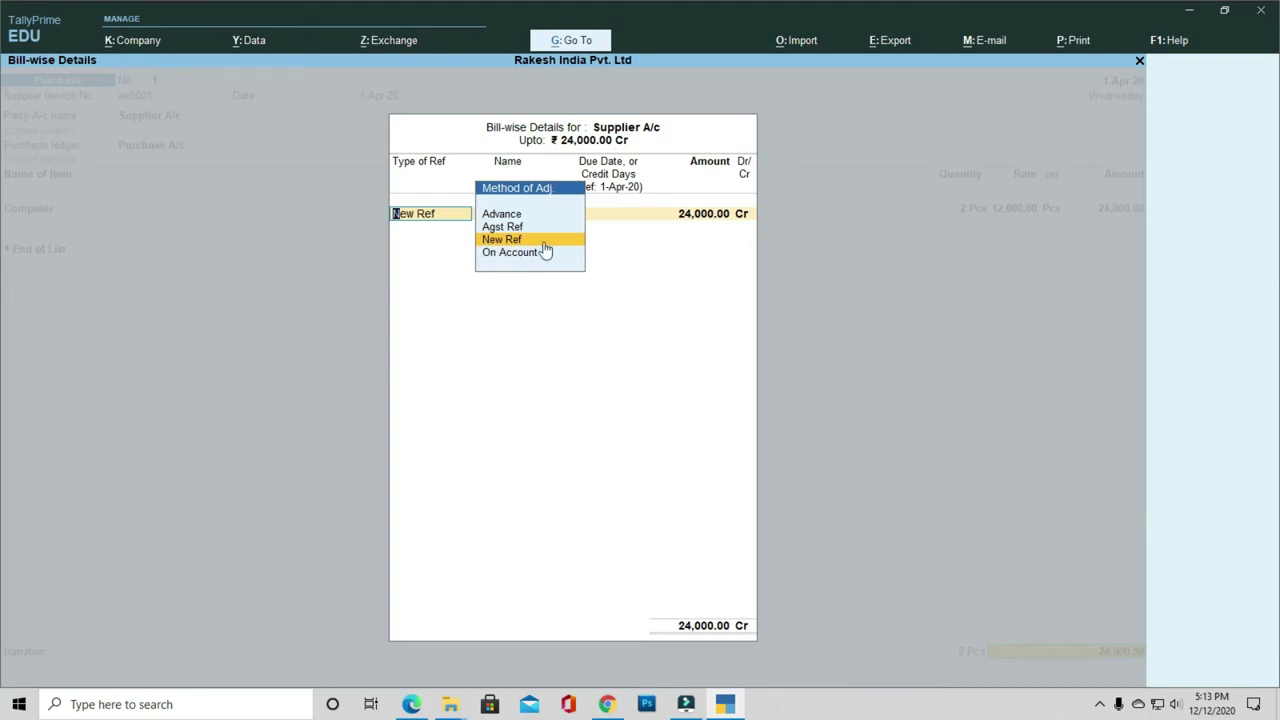
pyautogui.press('Return')
pyautogui.press('Return')
pyautogui.press('Return')
pyautogui.press('Return')
pyautogui.press('Return')
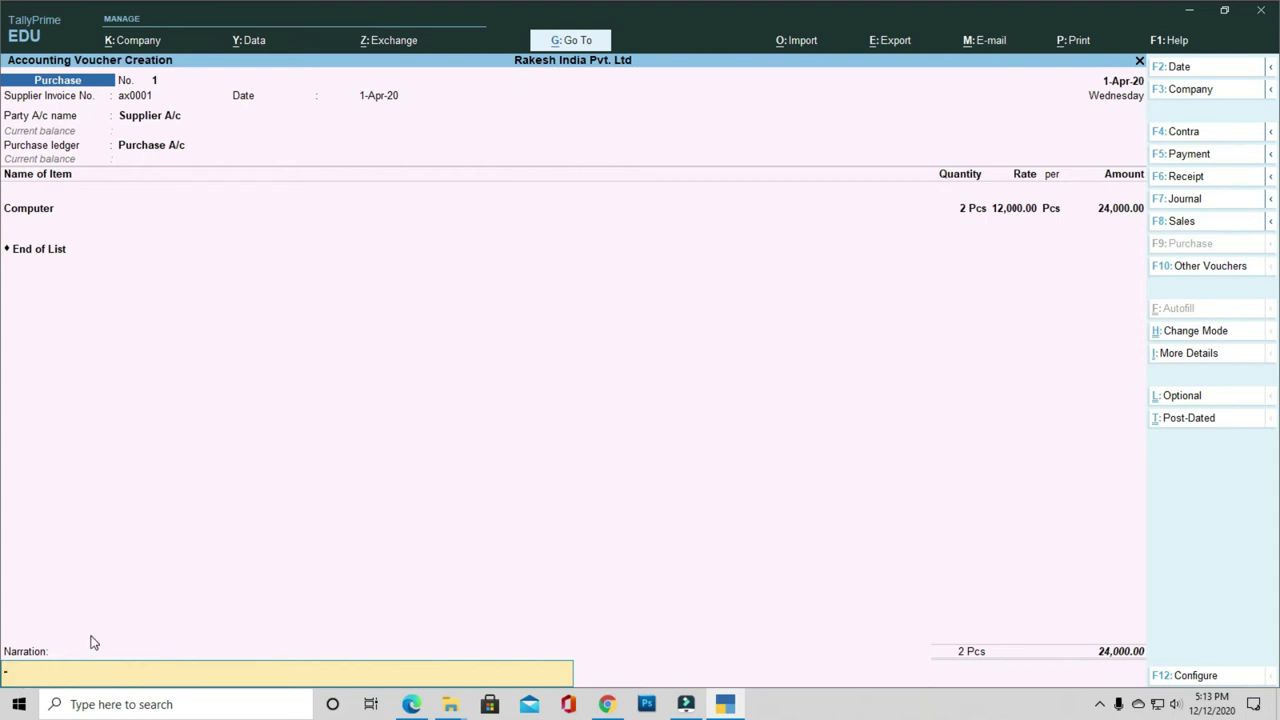
pyautogui.press('Return')
pyautogui.press('Return')
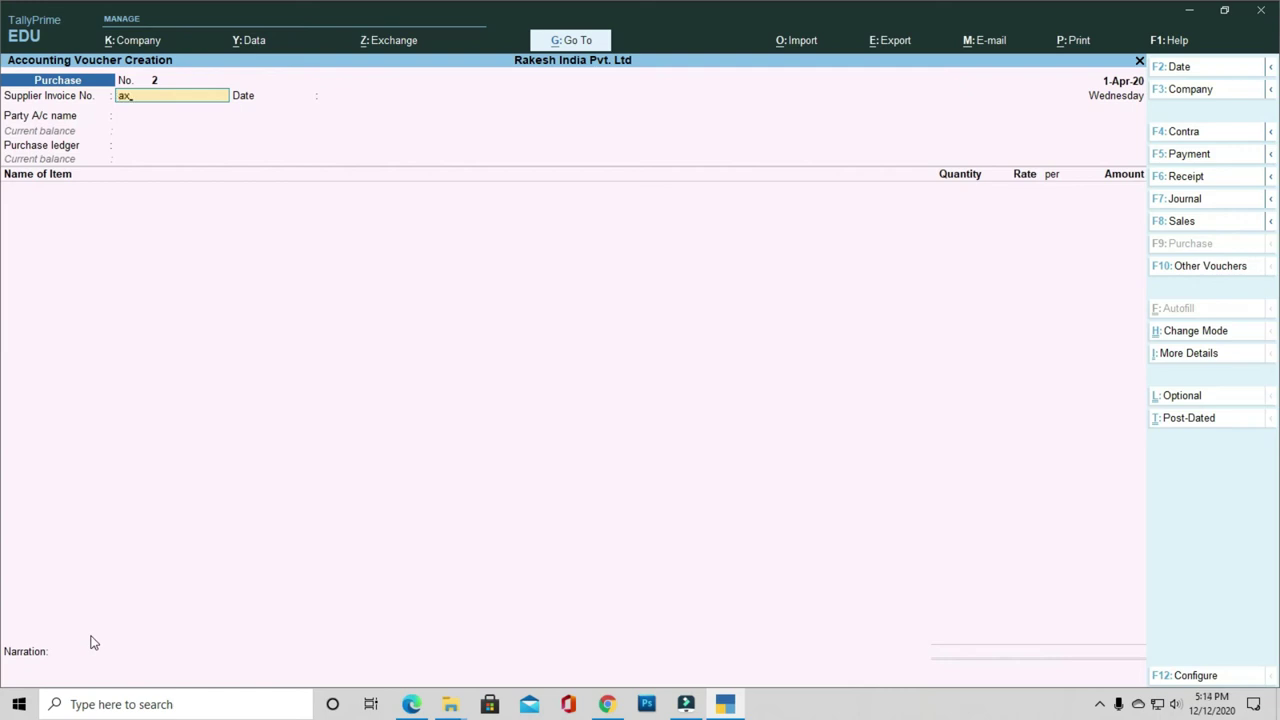
# Step: Enter invoice ax0002, keep 1-Apr-20, choose Supplier A/c as party and Purchase A/c as ledger
pyautogui.write('0002')
pyautogui.press('Return')
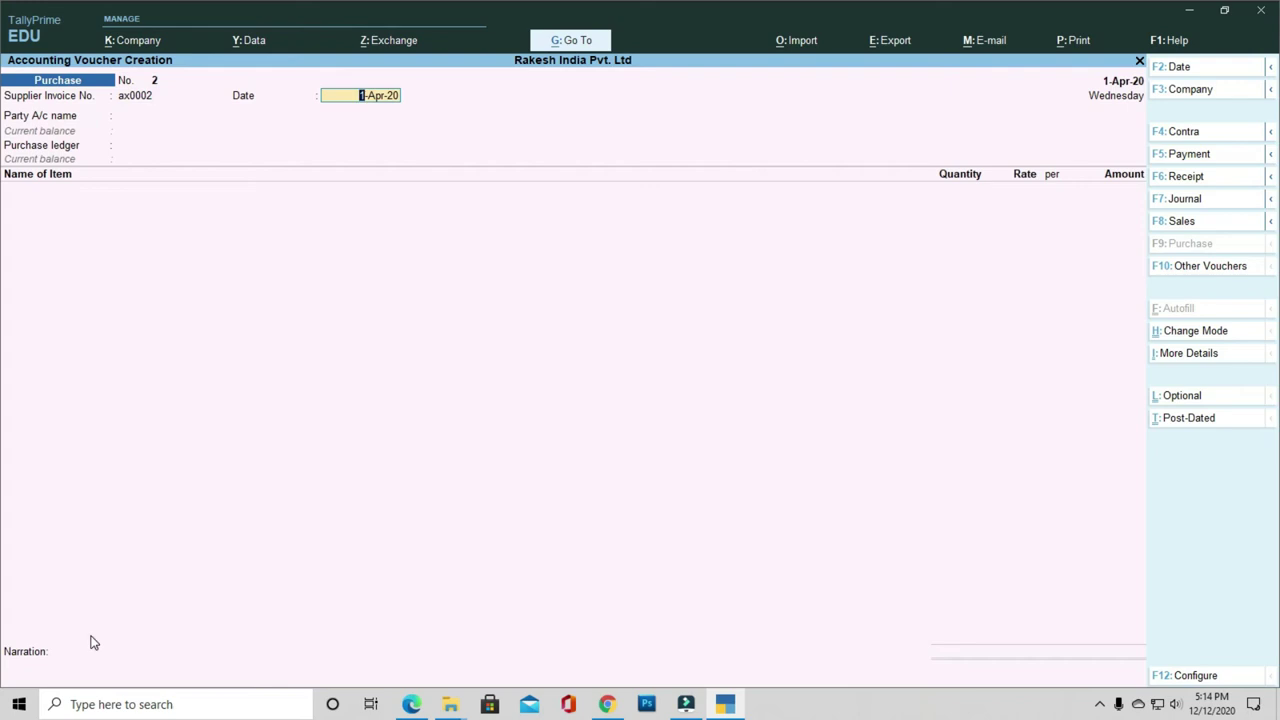
pyautogui.press('Return')
pyautogui.press('Down')
pyautogui.press('Down')
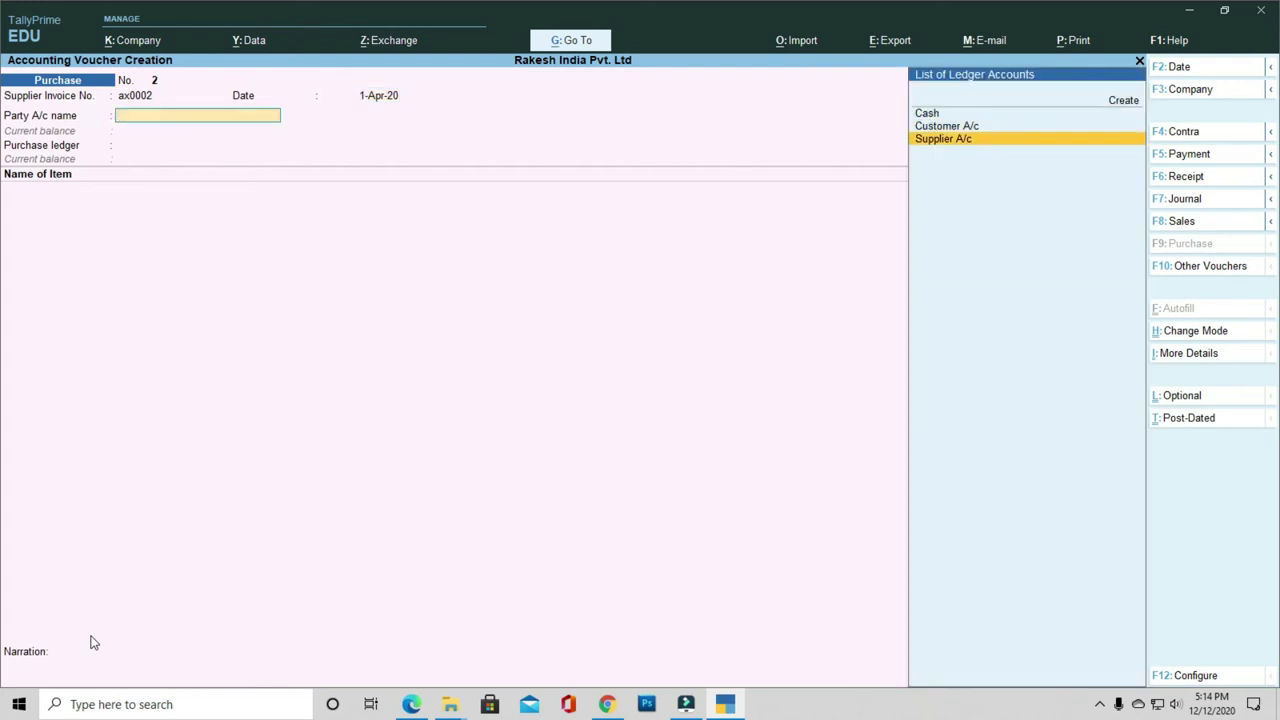
pyautogui.press('Return')
pyautogui.press('Return')
pyautogui.press('Return')
pyautogui.press('Return')
pyautogui.press('Return')
pyautogui.press('Return')
pyautogui.press('Return')
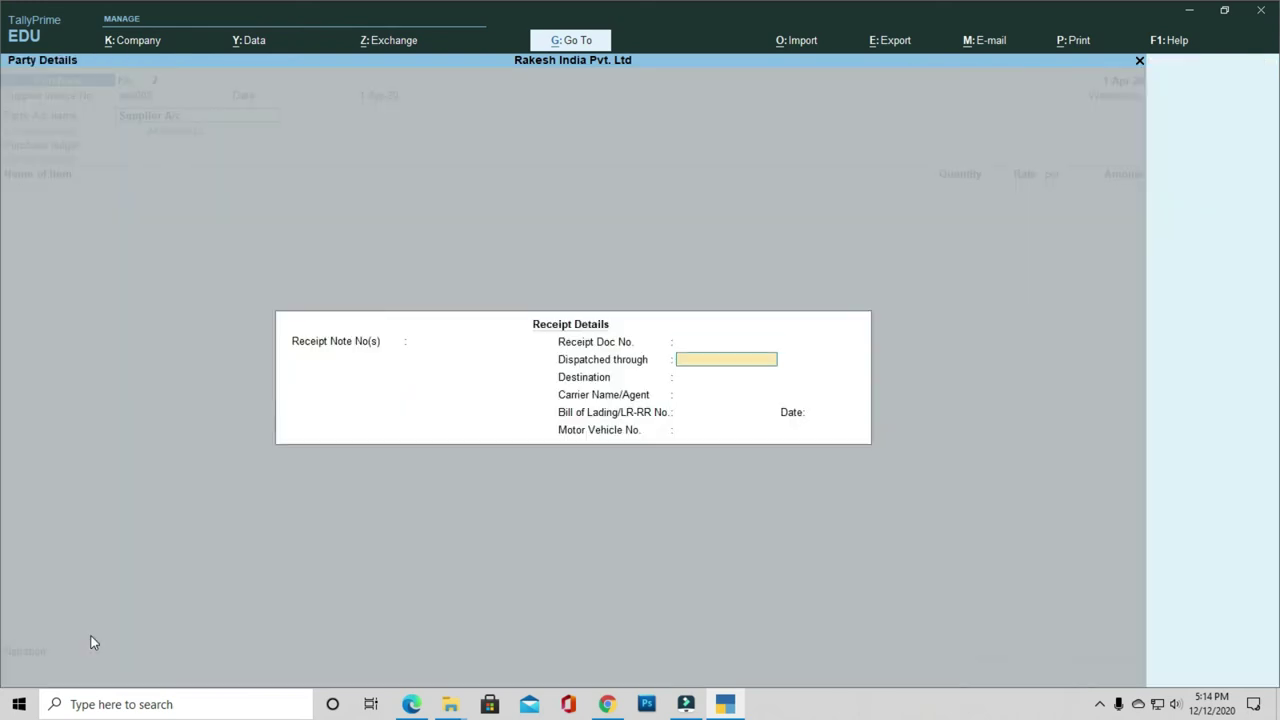
pyautogui.press('Return')
pyautogui.press('Return')
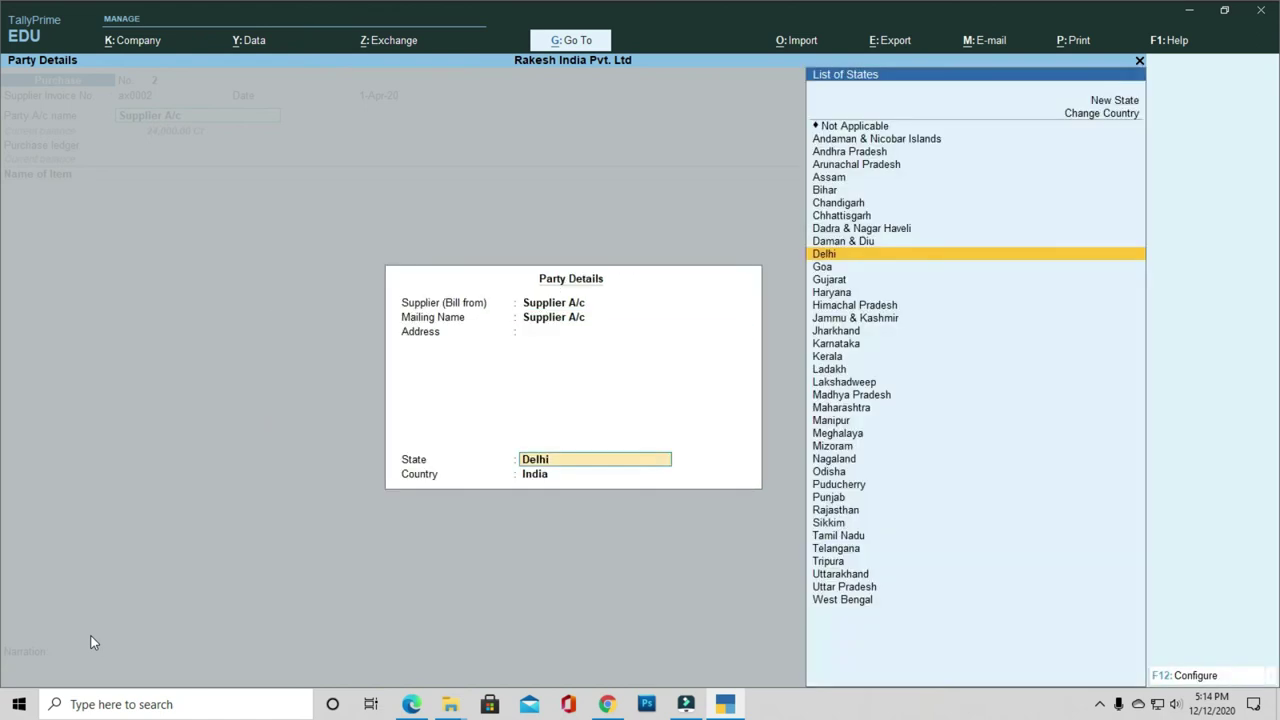
pyautogui.press('Return')
pyautogui.press('Return')
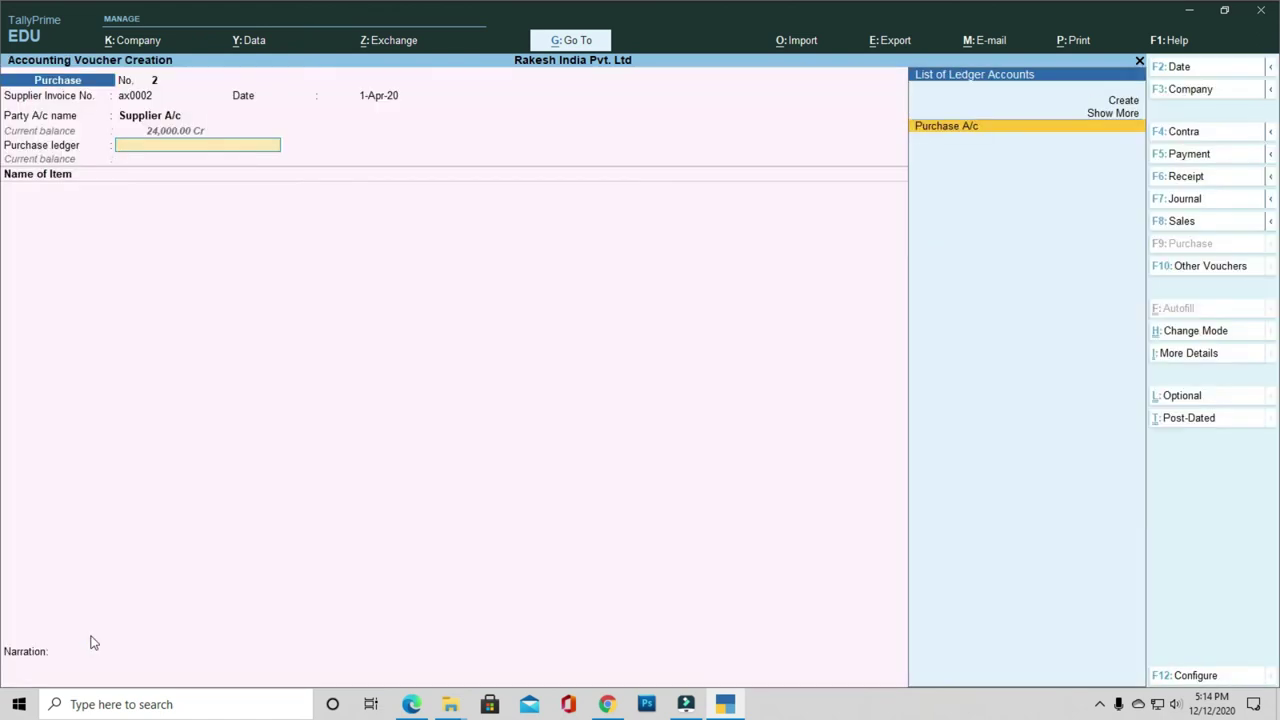
pyautogui.press('Return')
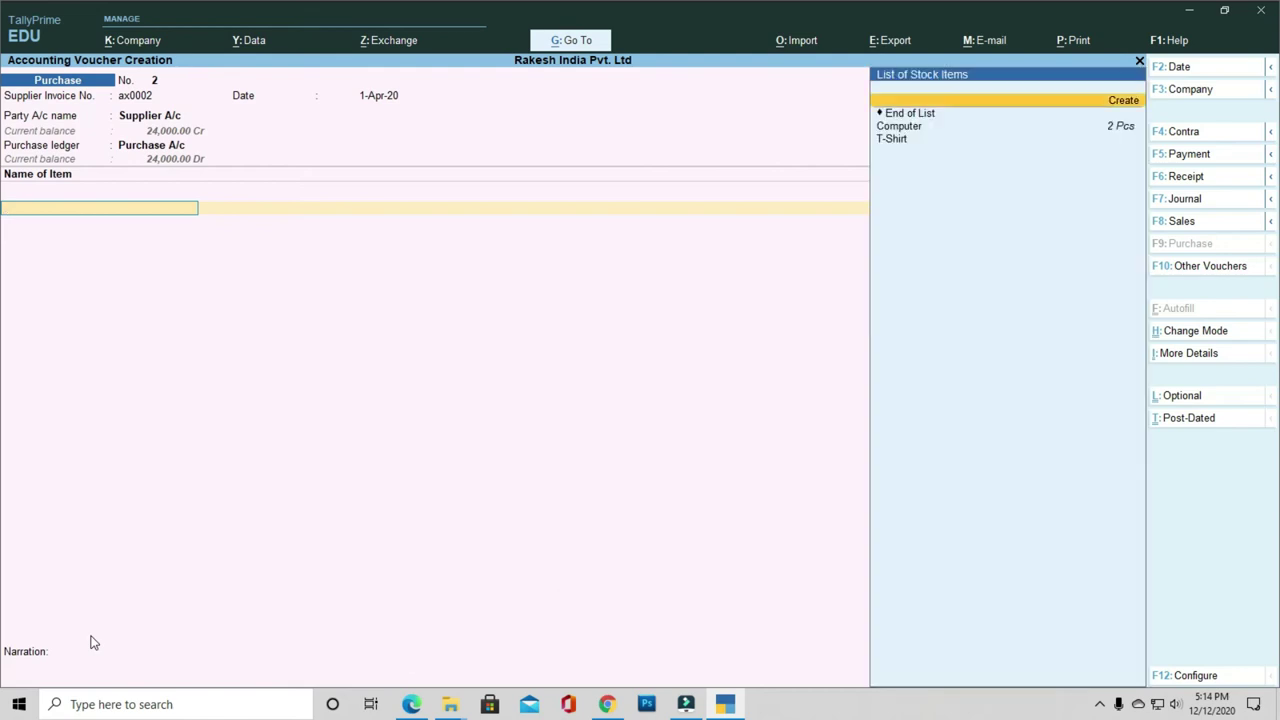
pyautogui.press('Down')
pyautogui.press('Down')
# Step: Add 10 Pcs of T-Shirt at 250 into Haryana, totalling 2,500
pyautogui.press('Return')
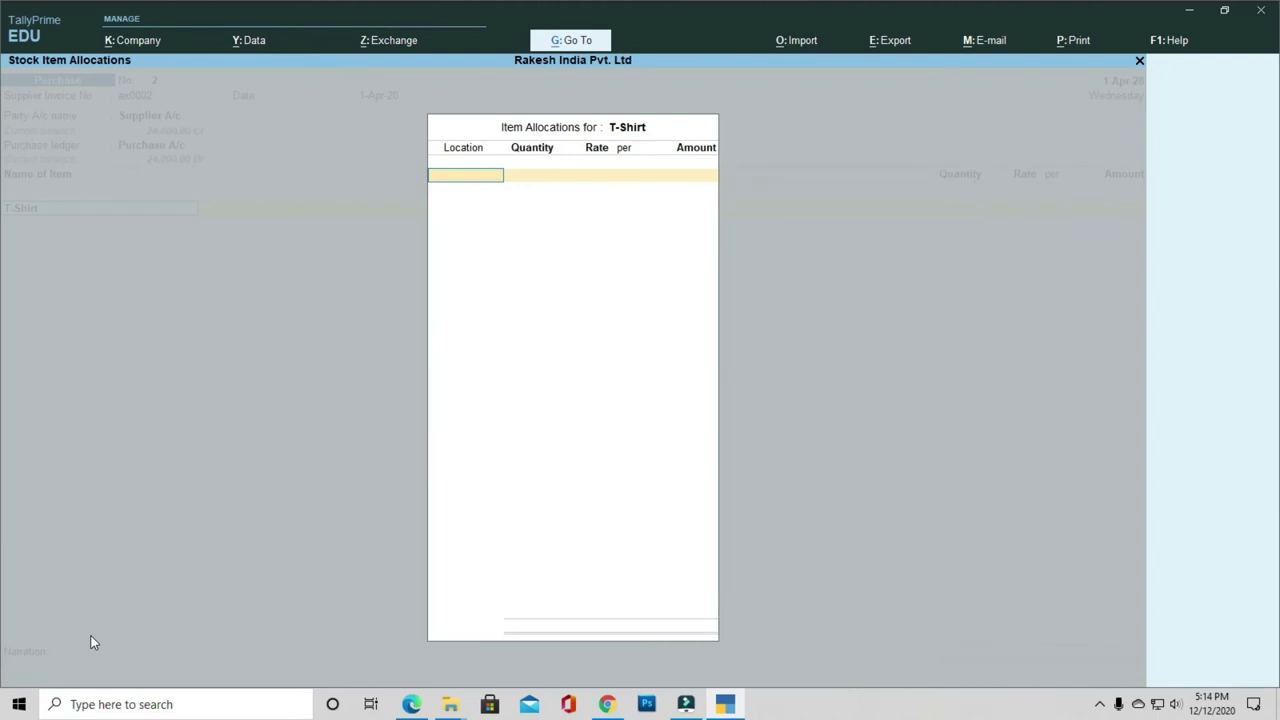
pyautogui.press('Down')
pyautogui.press('Down')
pyautogui.press('Return')
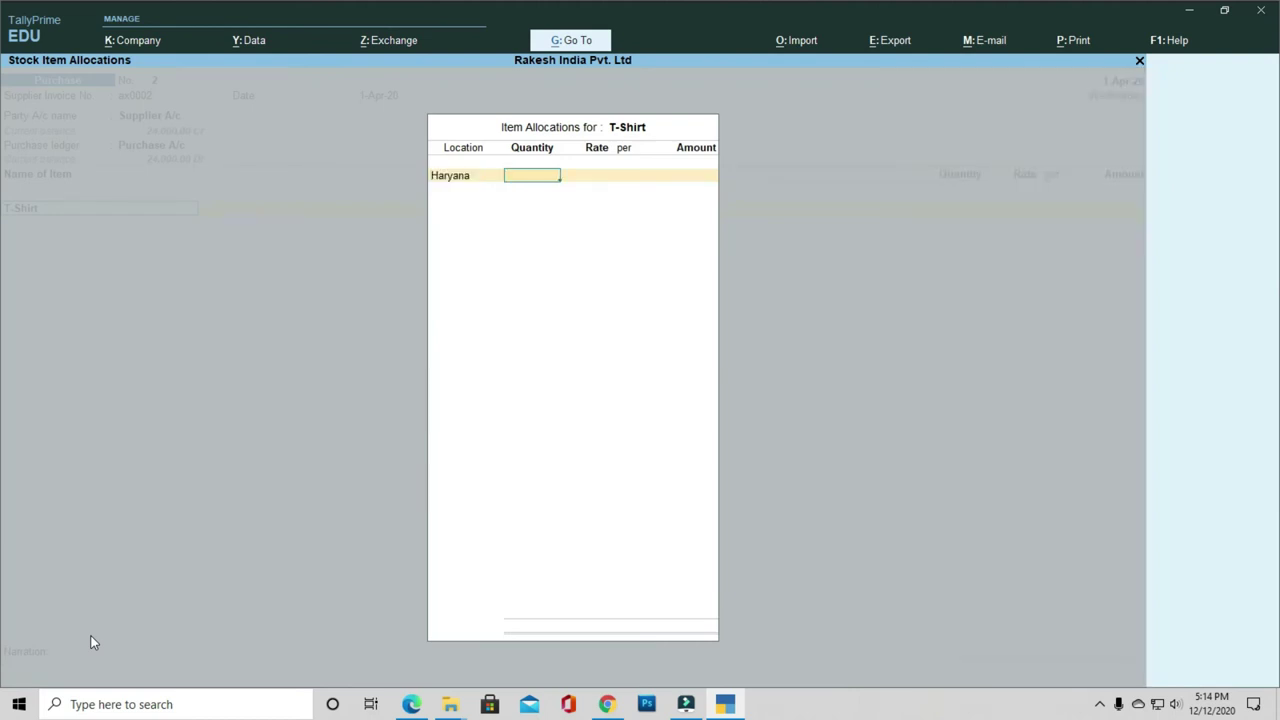
pyautogui.write('10')
pyautogui.press('Return')
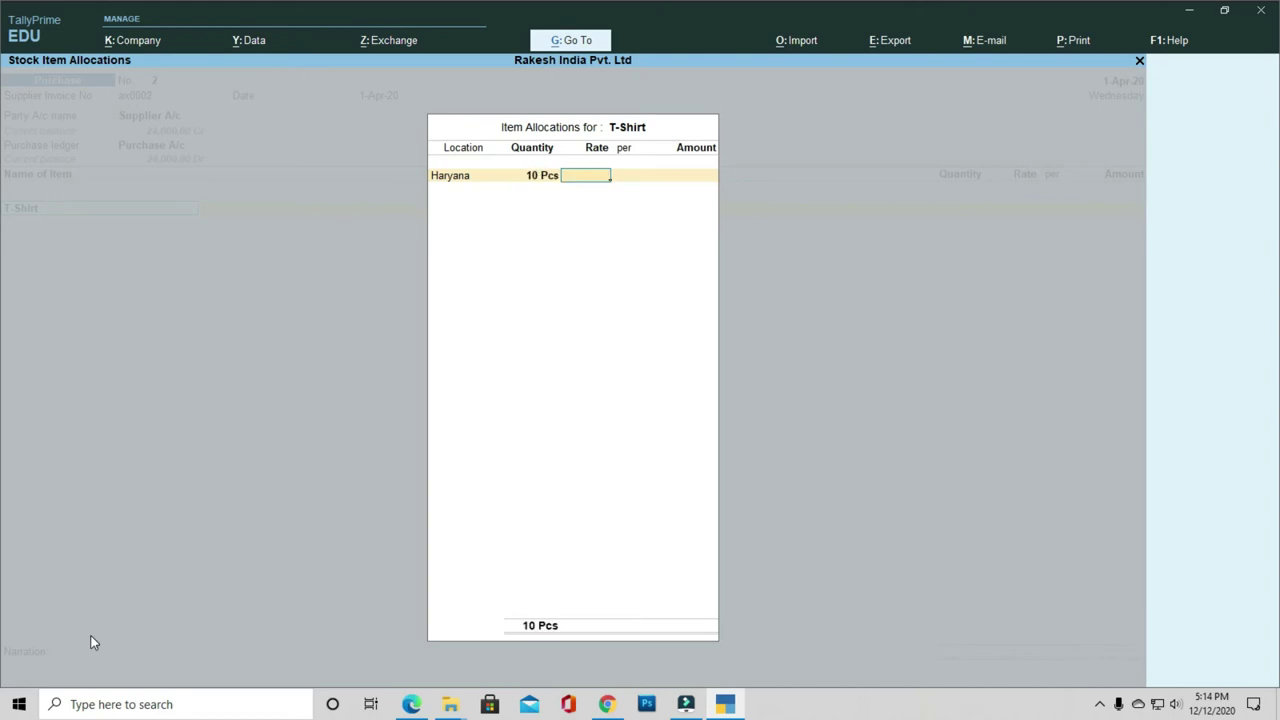
pyautogui.write('250')
pyautogui.press('Return')
pyautogui.press('Return')
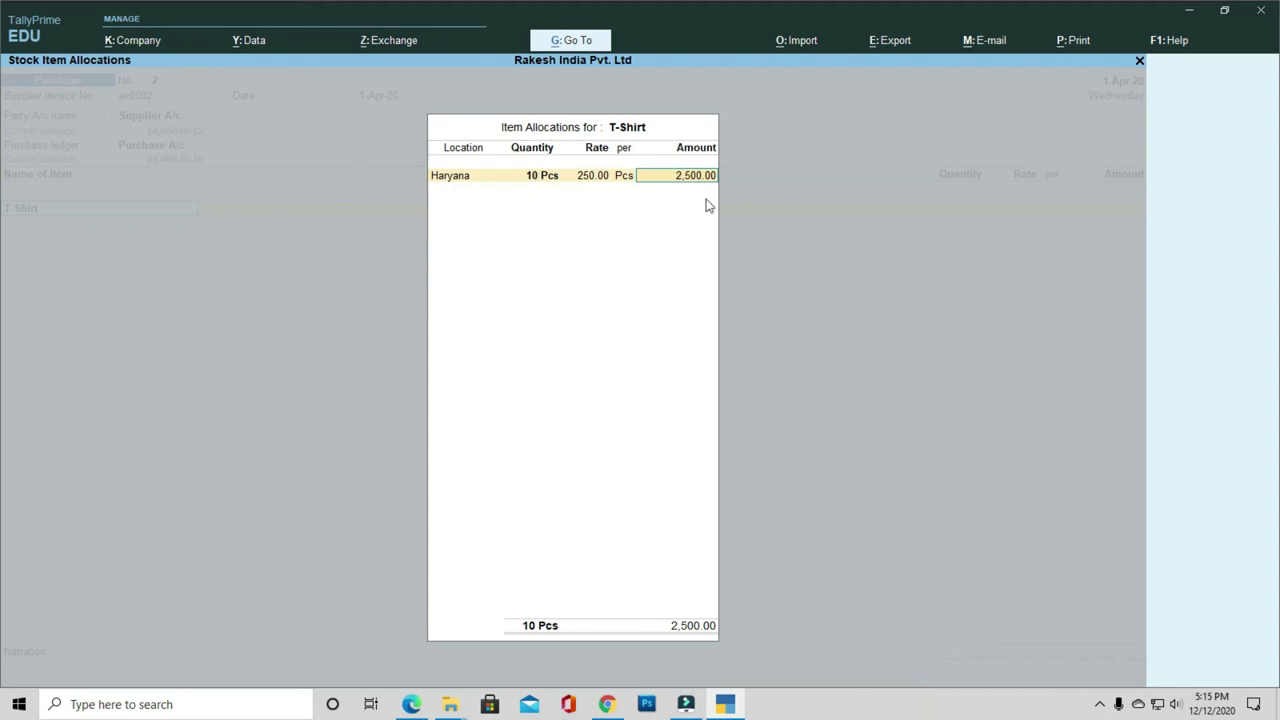
pyautogui.press('Return')
pyautogui.press('Return')
# Step: End the item list, bill 2,500 as New Ref ax0002, and save purchase voucher 2
pyautogui.press('Return')
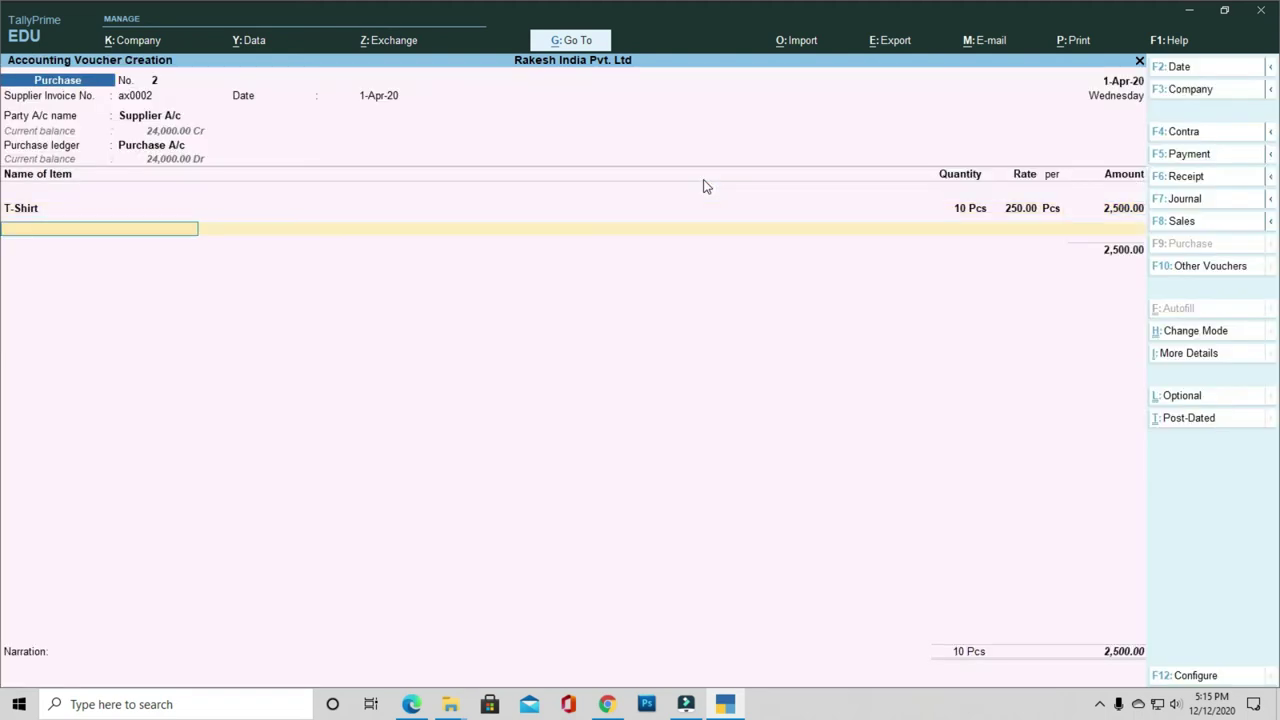
pyautogui.press('Return')
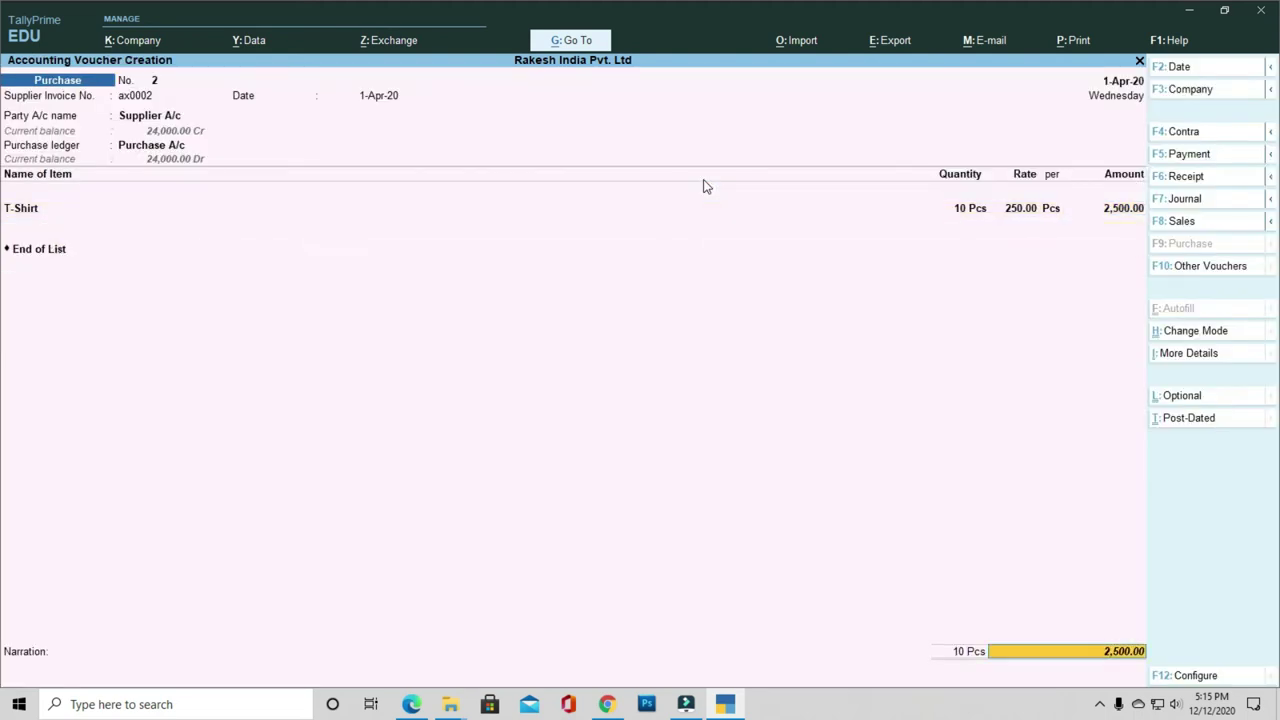
pyautogui.press('Return')
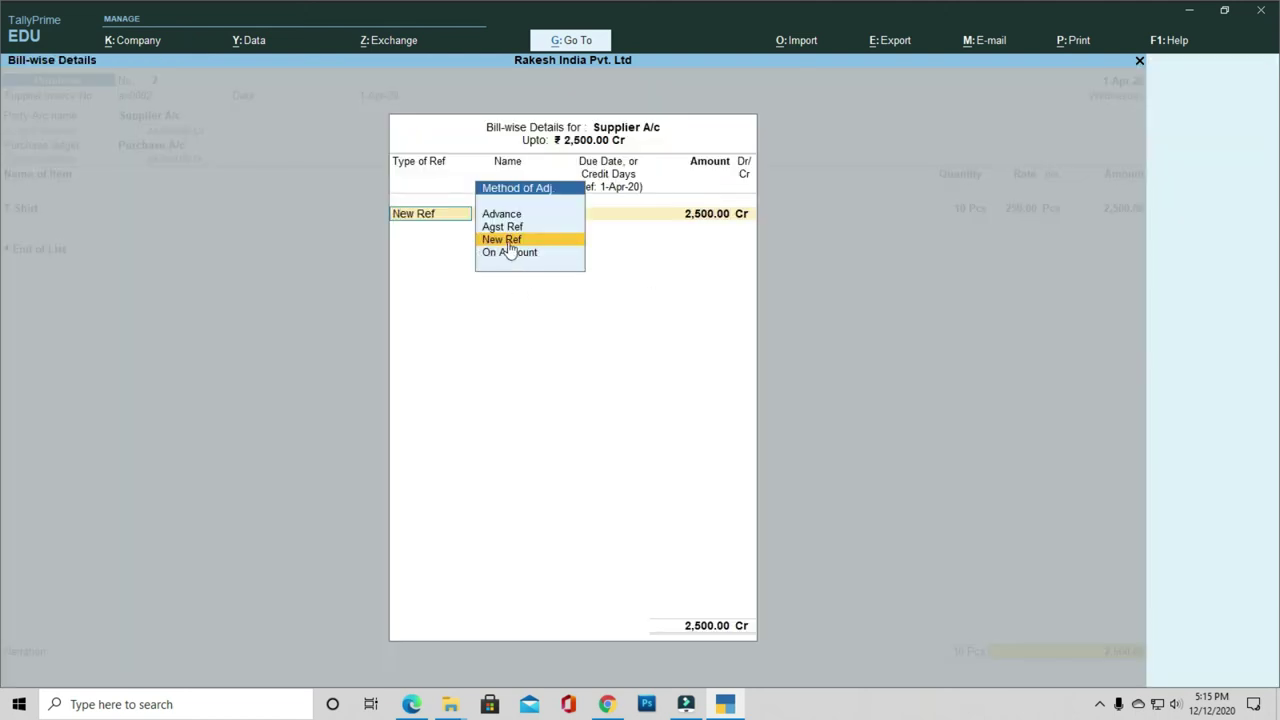
pyautogui.press('Return')
pyautogui.press('Return')
pyautogui.press('Return')
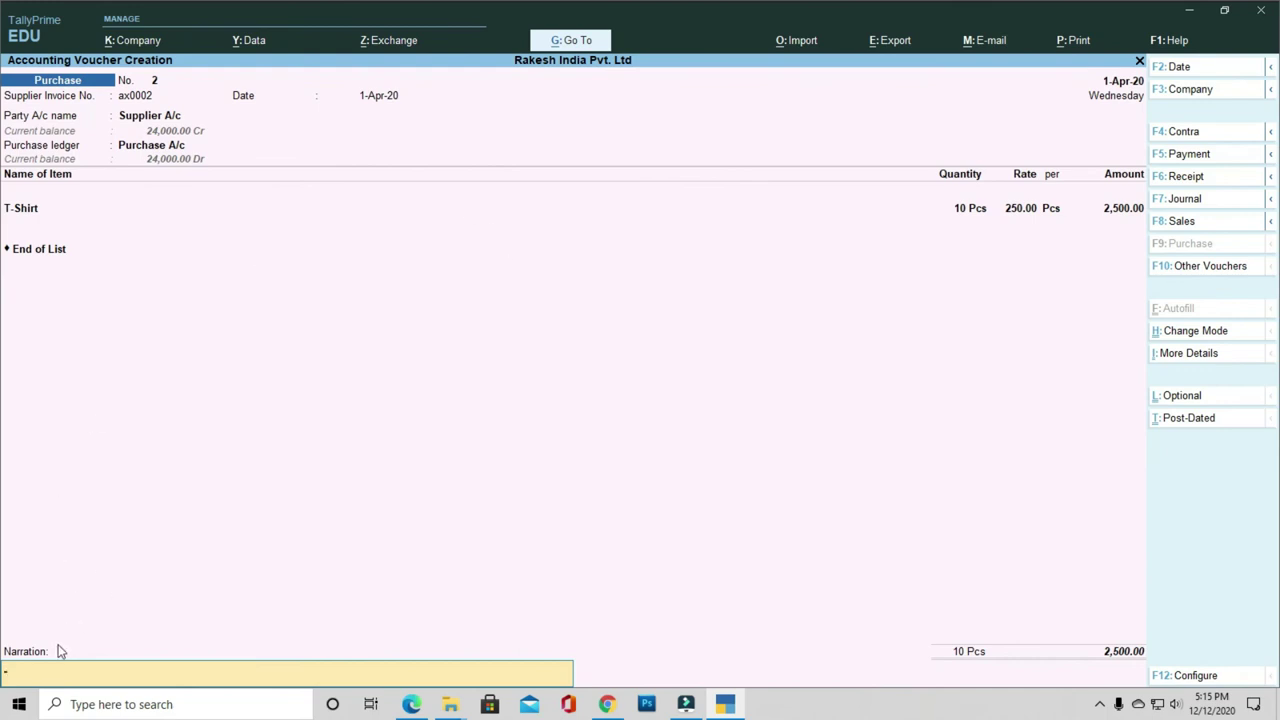
pyautogui.press('Return')
pyautogui.press('Return')
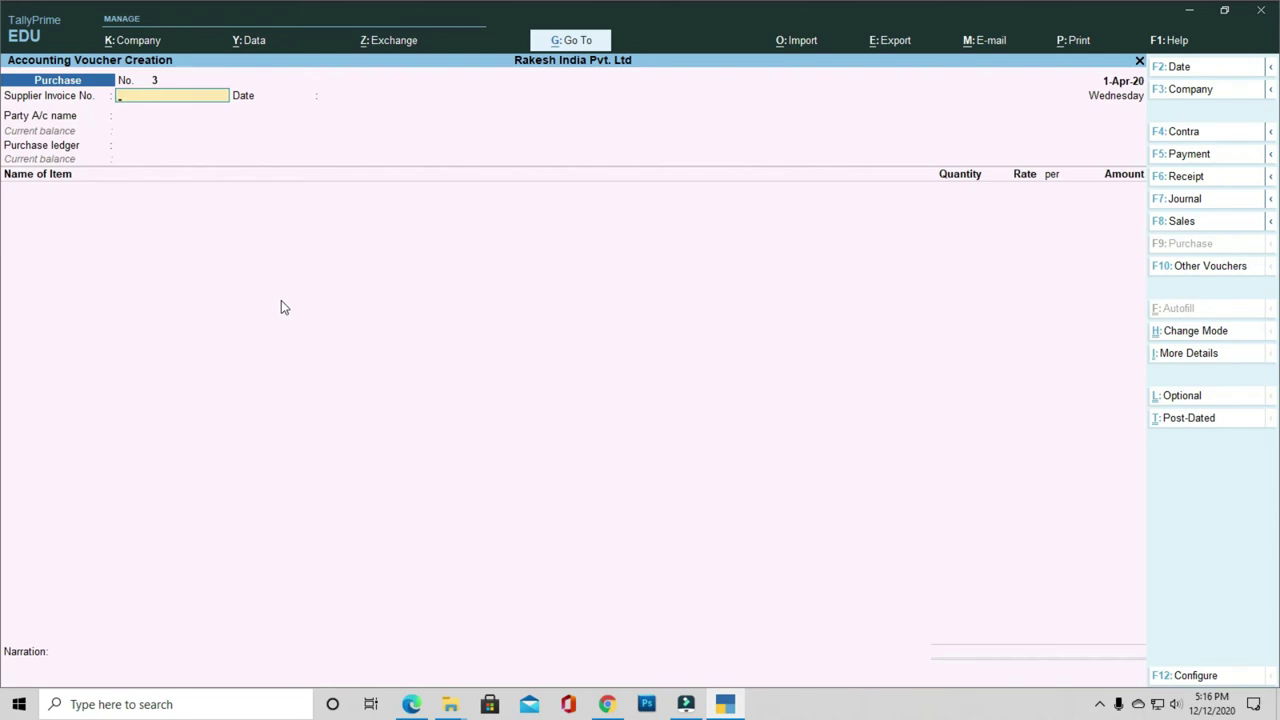
pyautogui.press('F8')
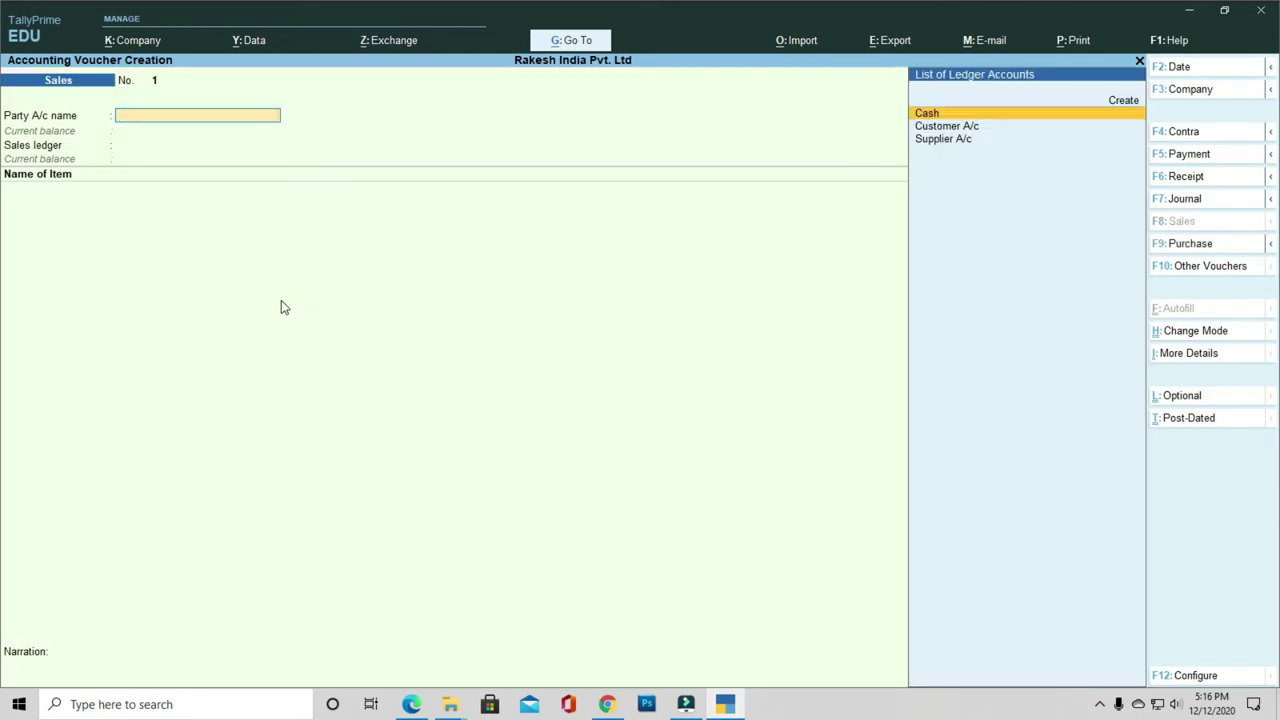
# Step: Choose Customer A/c as the sales party and skip the dispatch details
pyautogui.press('Down')
pyautogui.press('Down')
pyautogui.press('Up')
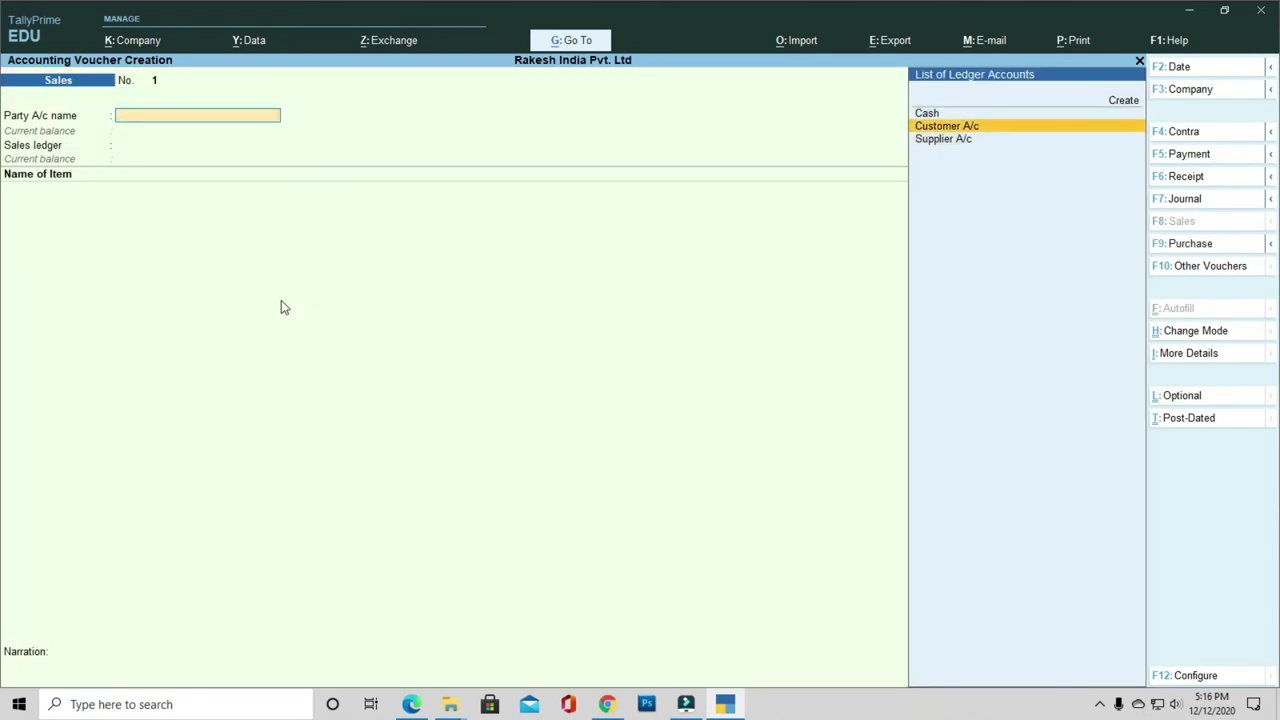
pyautogui.press('Return')
pyautogui.press('Return')
pyautogui.press('Return')
pyautogui.press('Return')
pyautogui.press('Return')
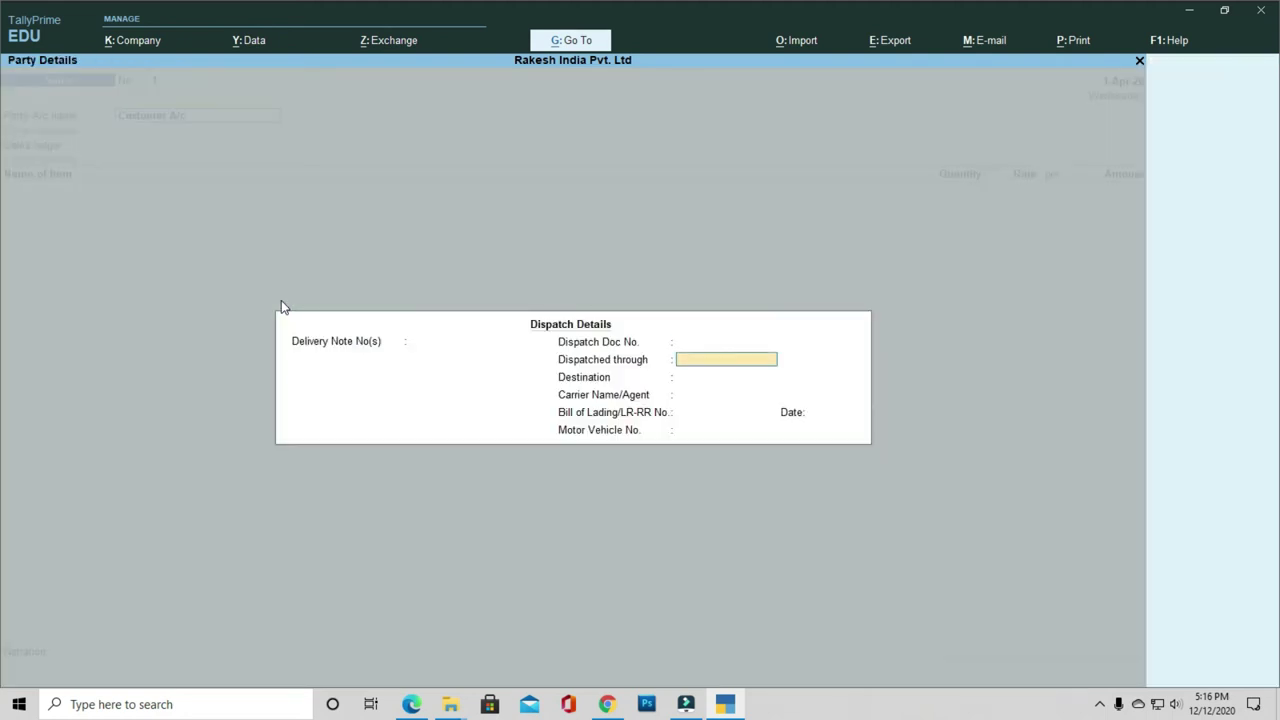
pyautogui.press('Return')
pyautogui.press('Return')
pyautogui.press('Return')
pyautogui.press('Return')
pyautogui.press('Return')
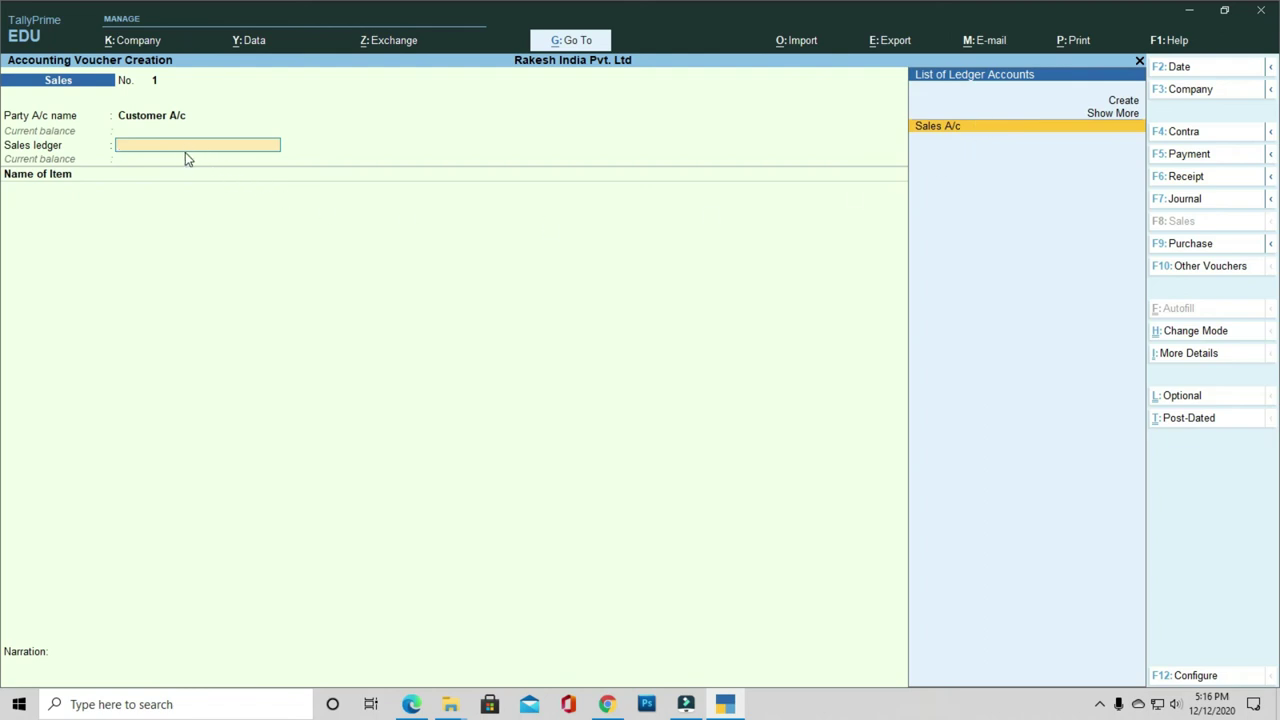
# Step: Open and discard a new ledger form, then set Sales A/c as the sales ledger
pyautogui.hotkey('alt', 'c')
pyautogui.press('alt')
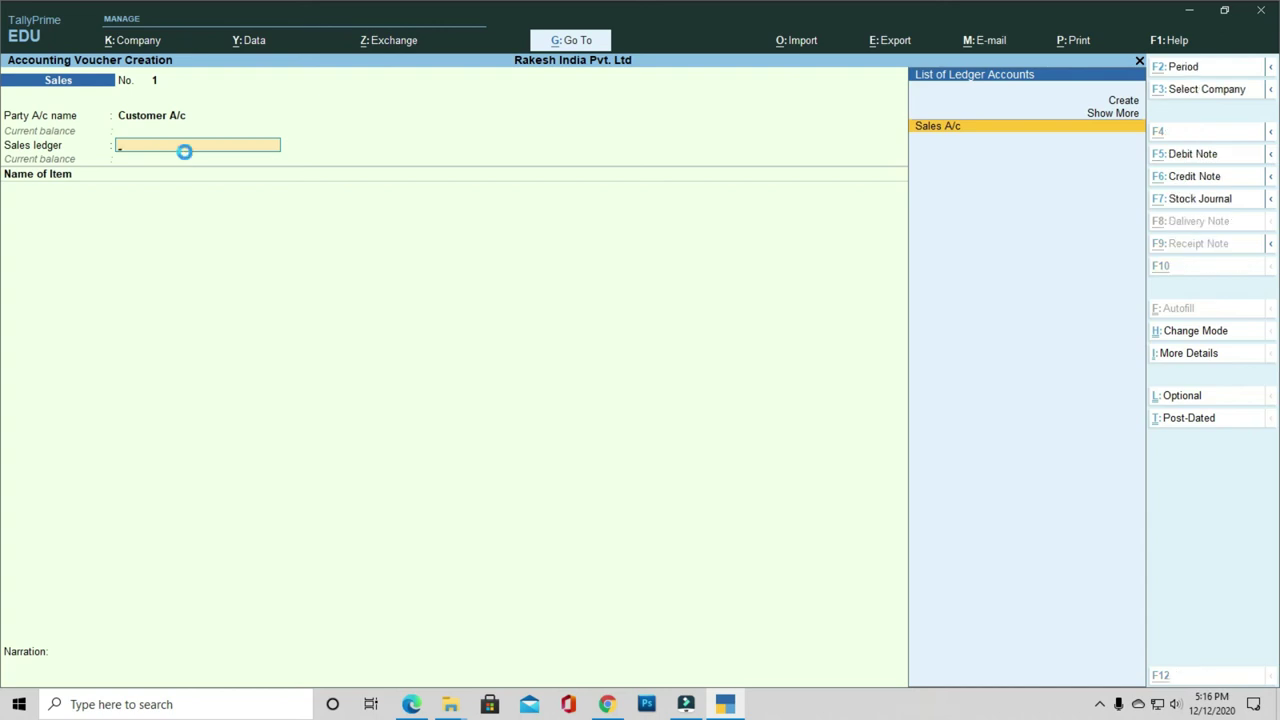
pyautogui.hotkey('alt', 'c')
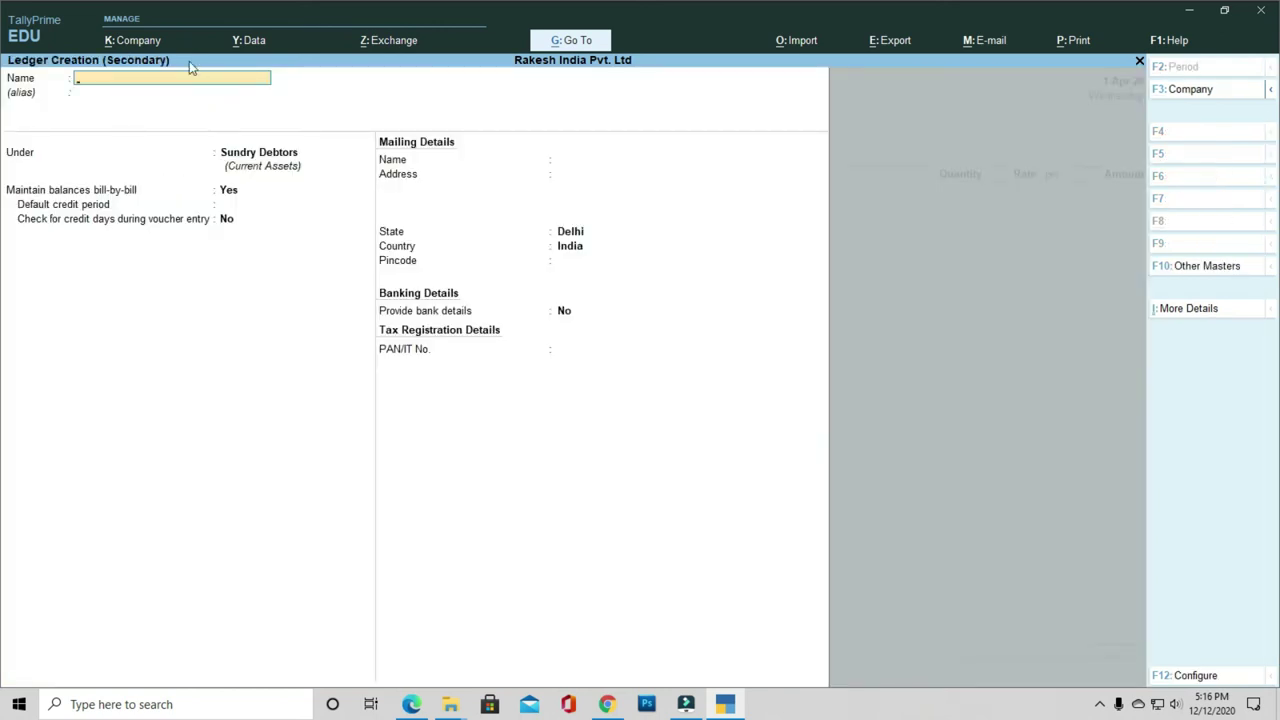
pyautogui.press('Escape')
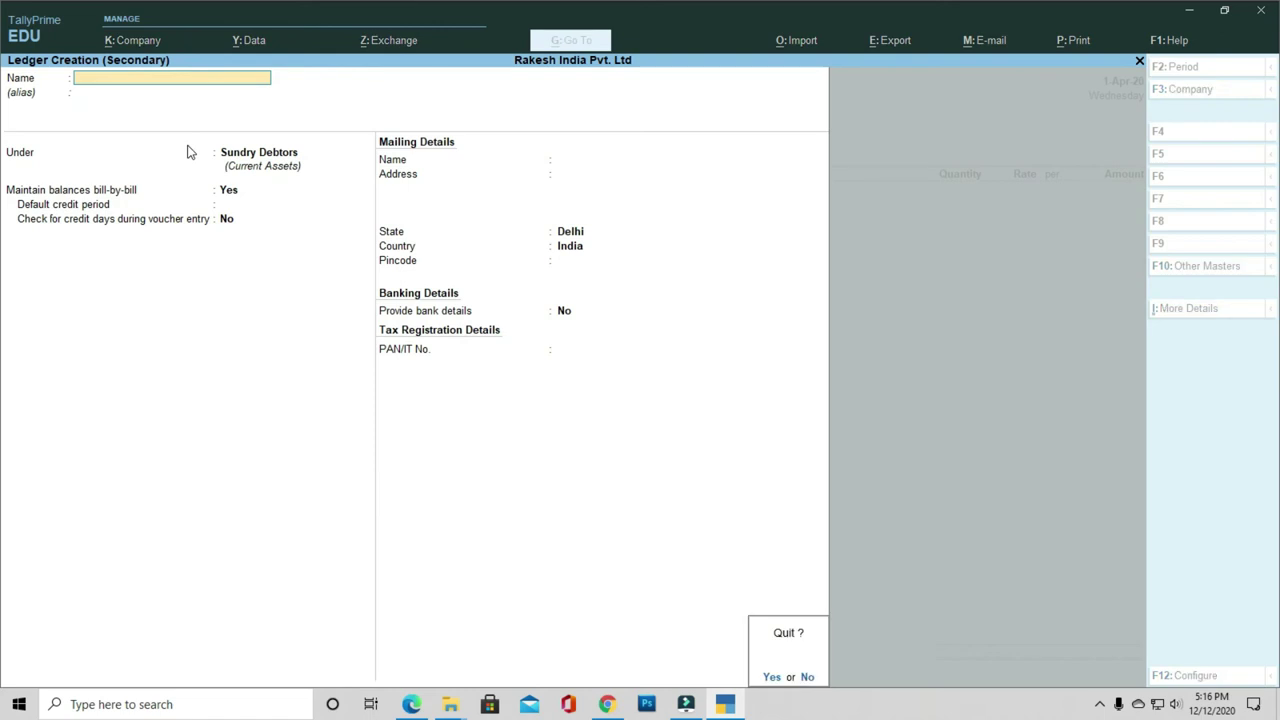
pyautogui.press('y')
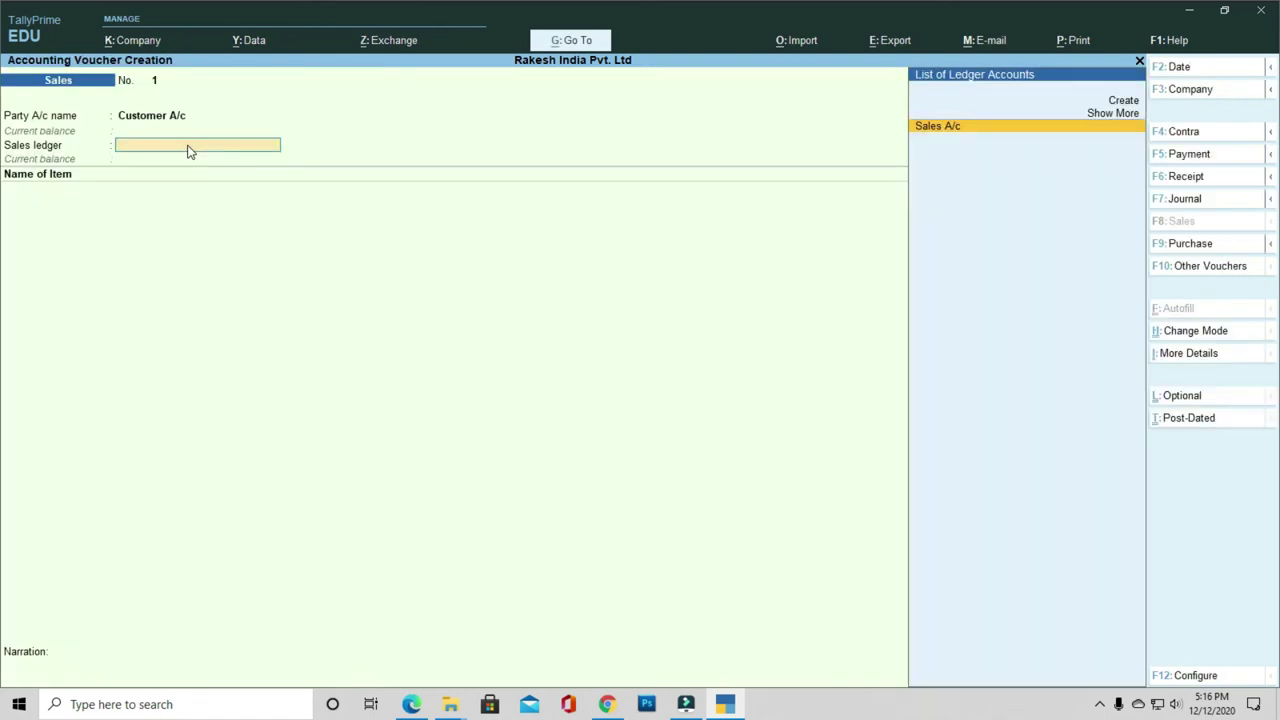
pyautogui.press('Return')
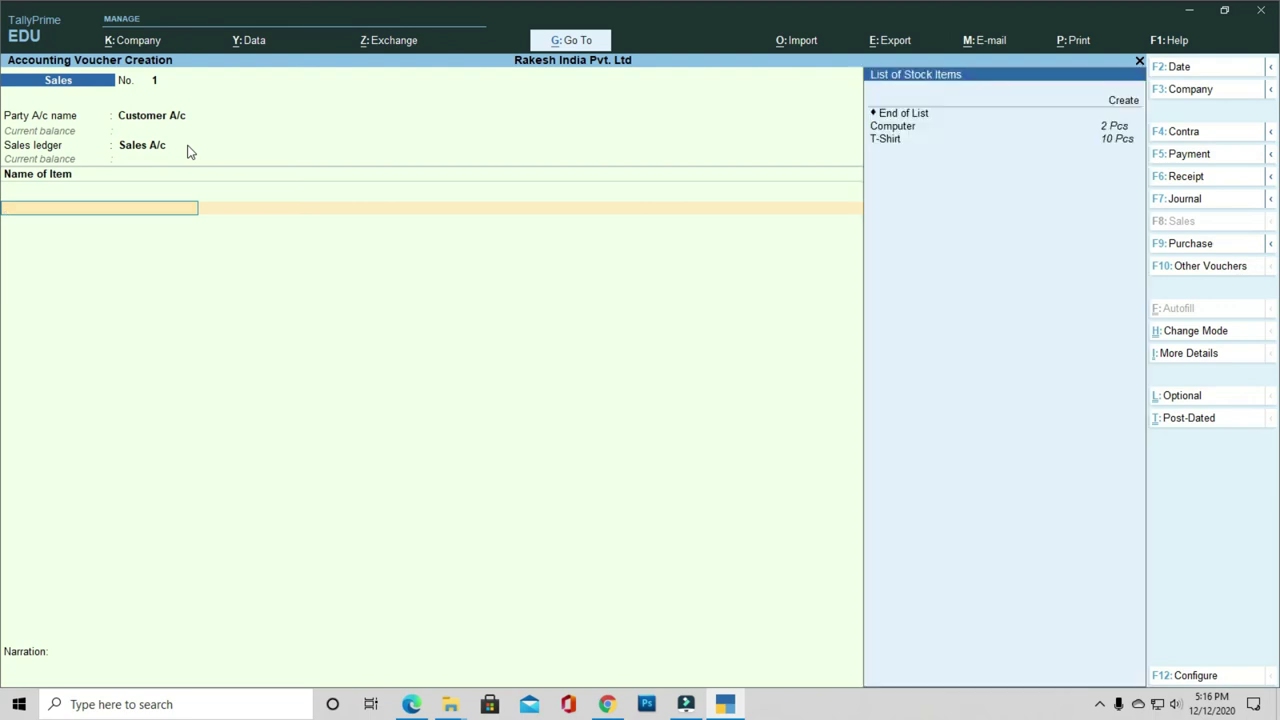
# Step: Allocate 1 Pcs of Computer from Delhi and check its stock query
pyautogui.press('Down')
pyautogui.press('Up')
pyautogui.press('Down')
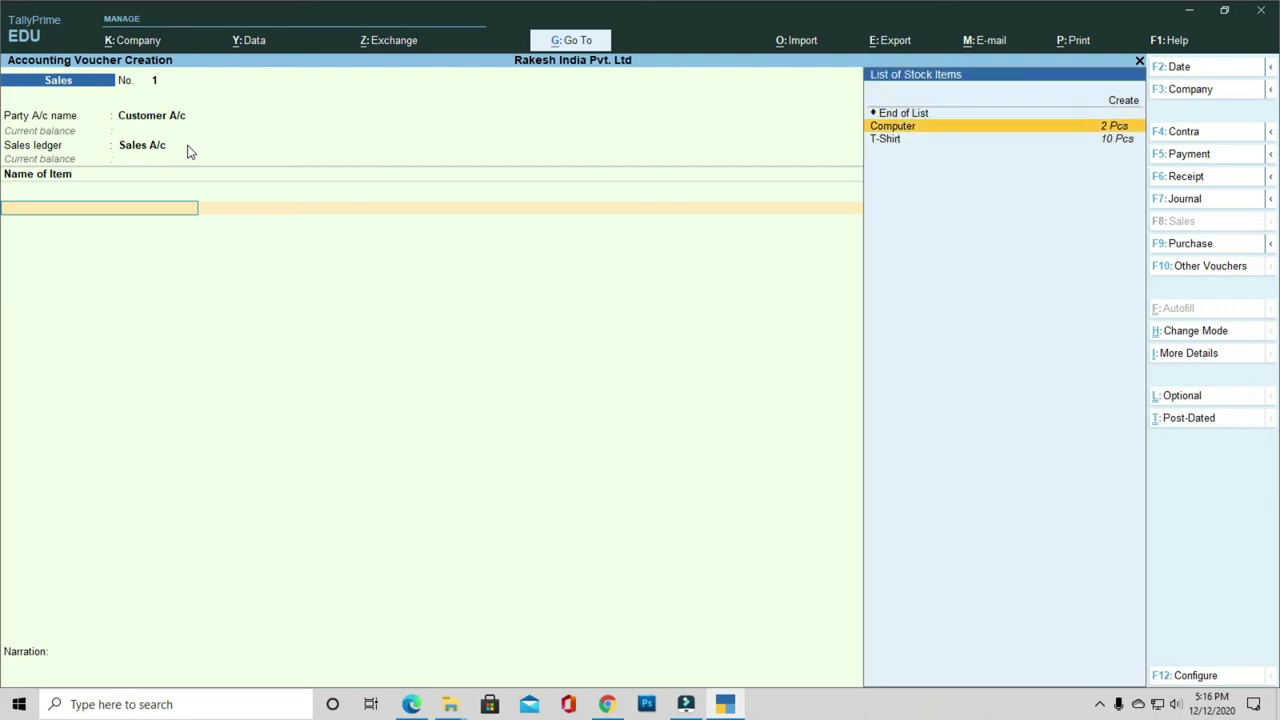
pyautogui.click(1123, 129)
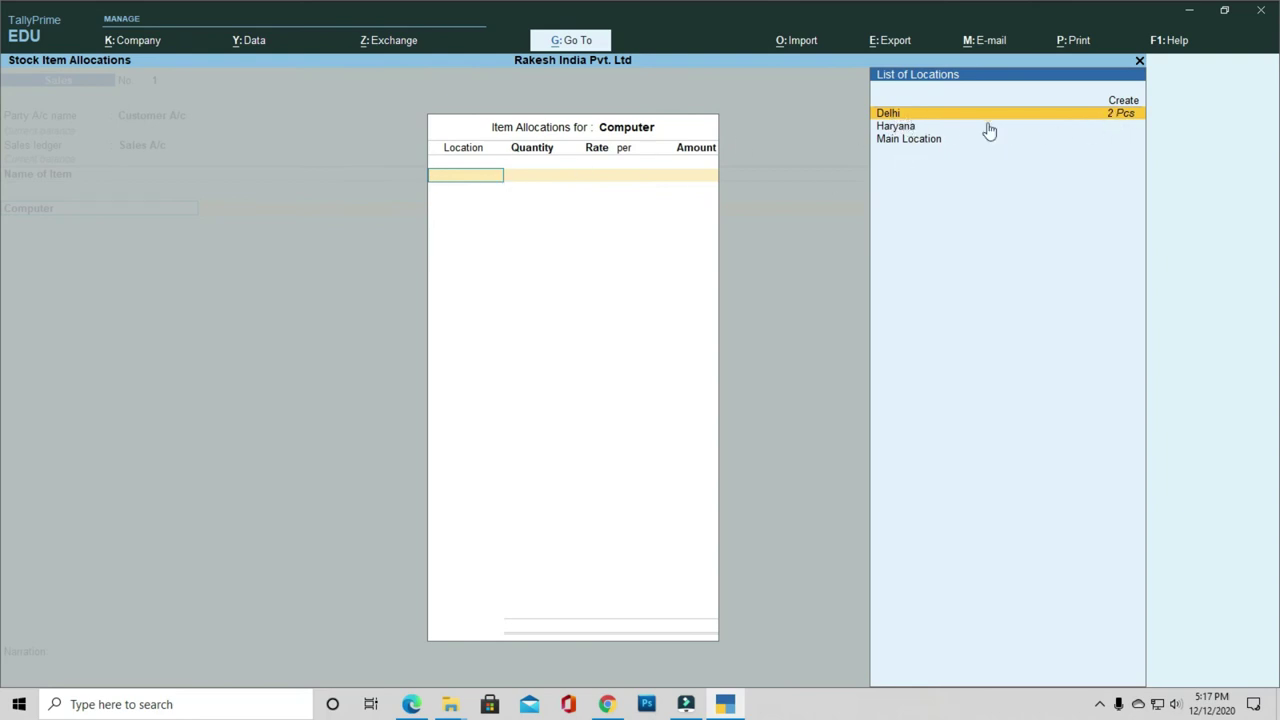
pyautogui.click(1121, 115)
pyautogui.write('1')
pyautogui.press('Return')
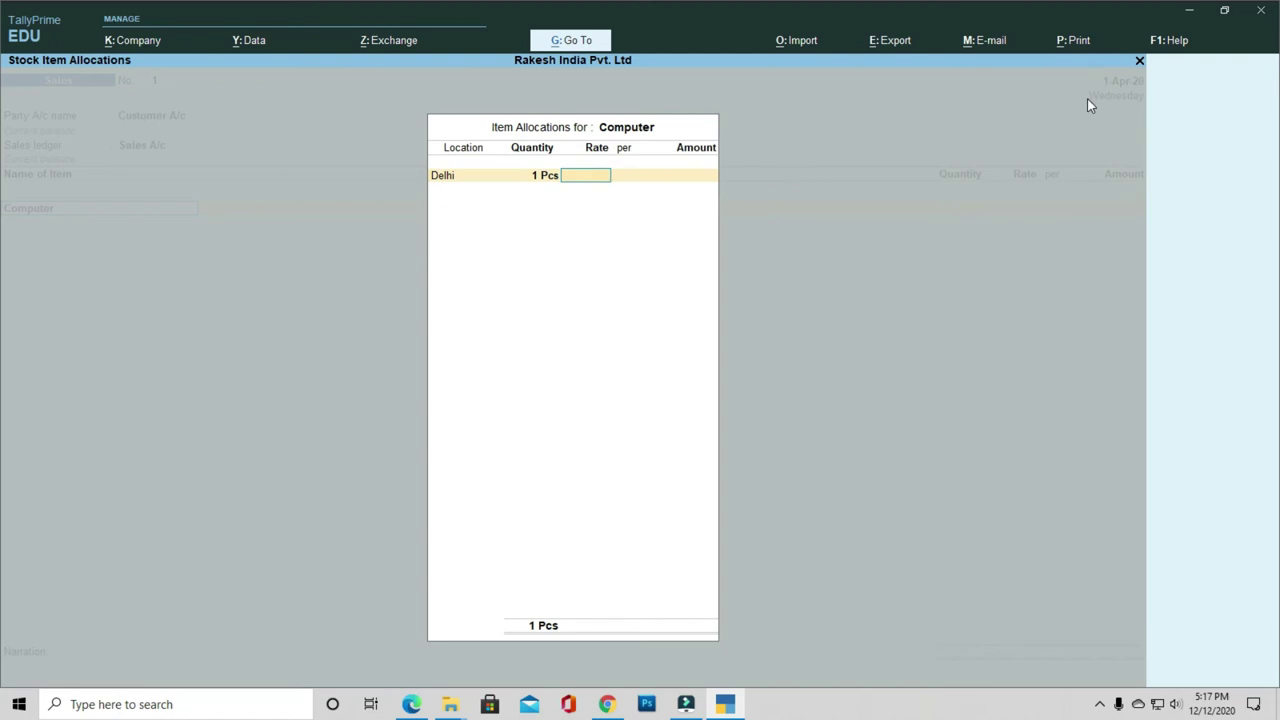
pyautogui.hotkey('alt', 's')
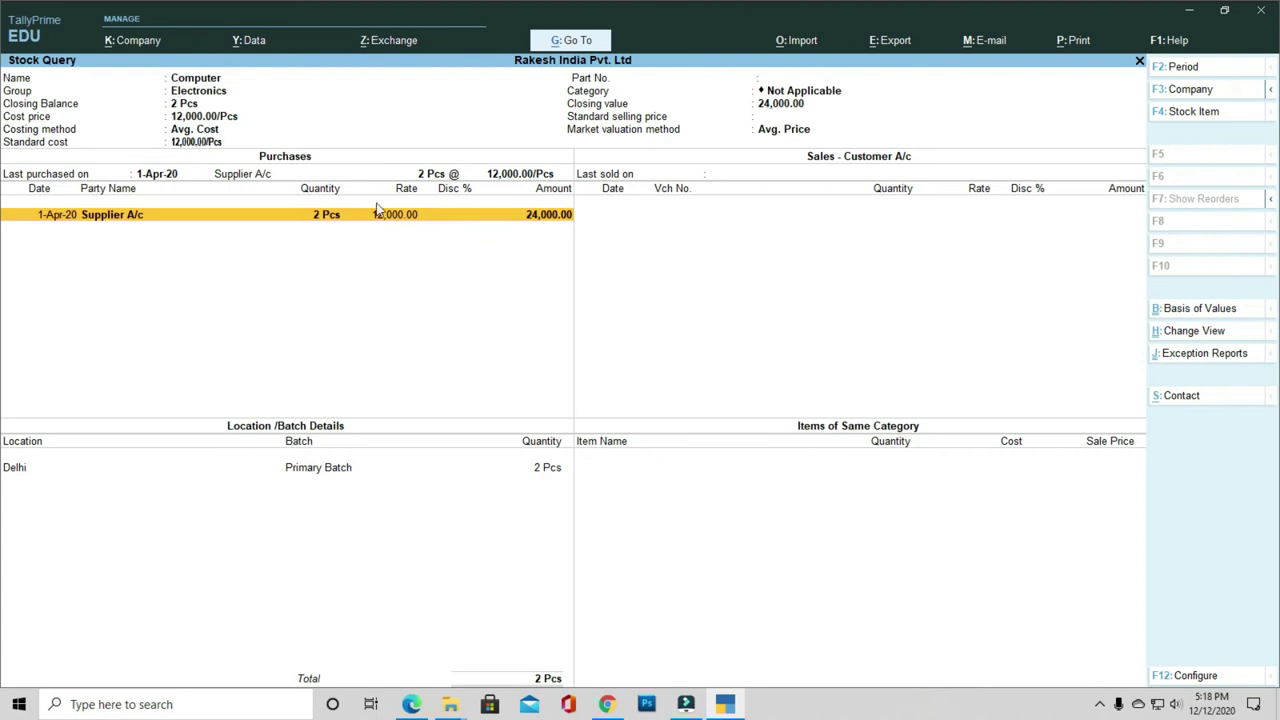
pyautogui.press('Escape')
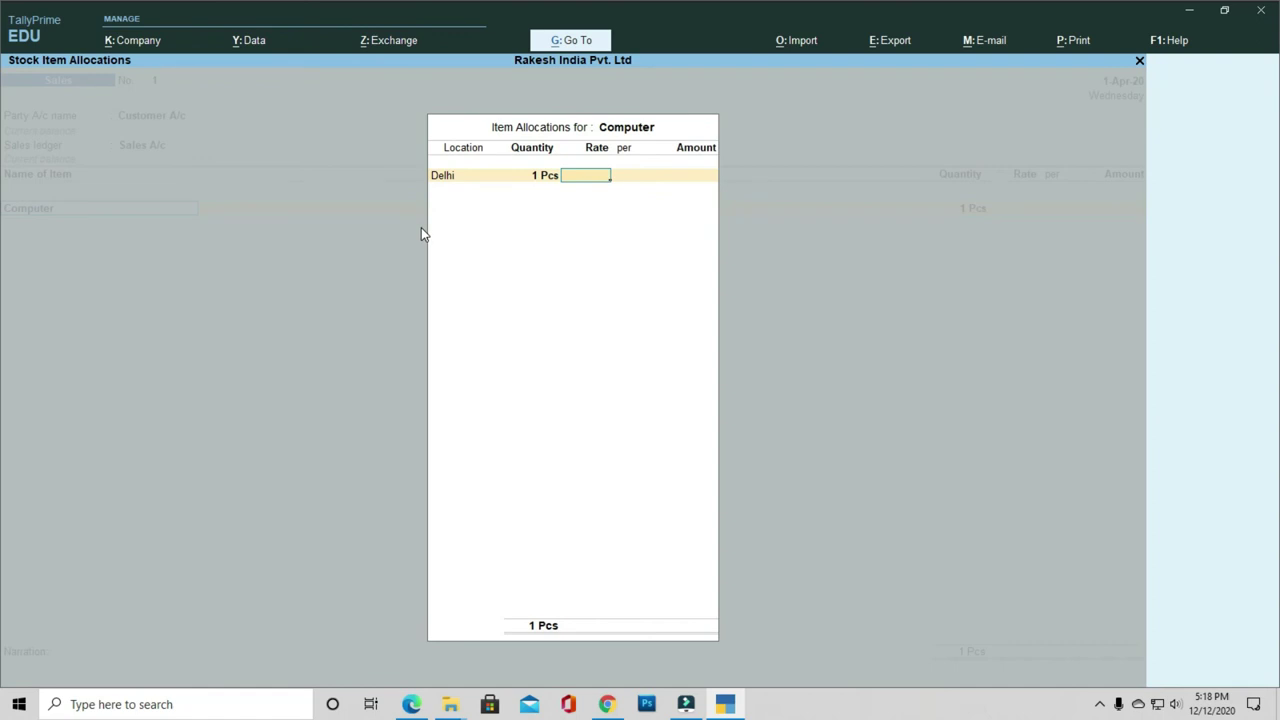
# Step: Price the Computer at 15,000, bill it as New Ref, and save sales voucher 1
pyautogui.write('15000')
pyautogui.press('Return')
pyautogui.press('Return')
pyautogui.press('Return')
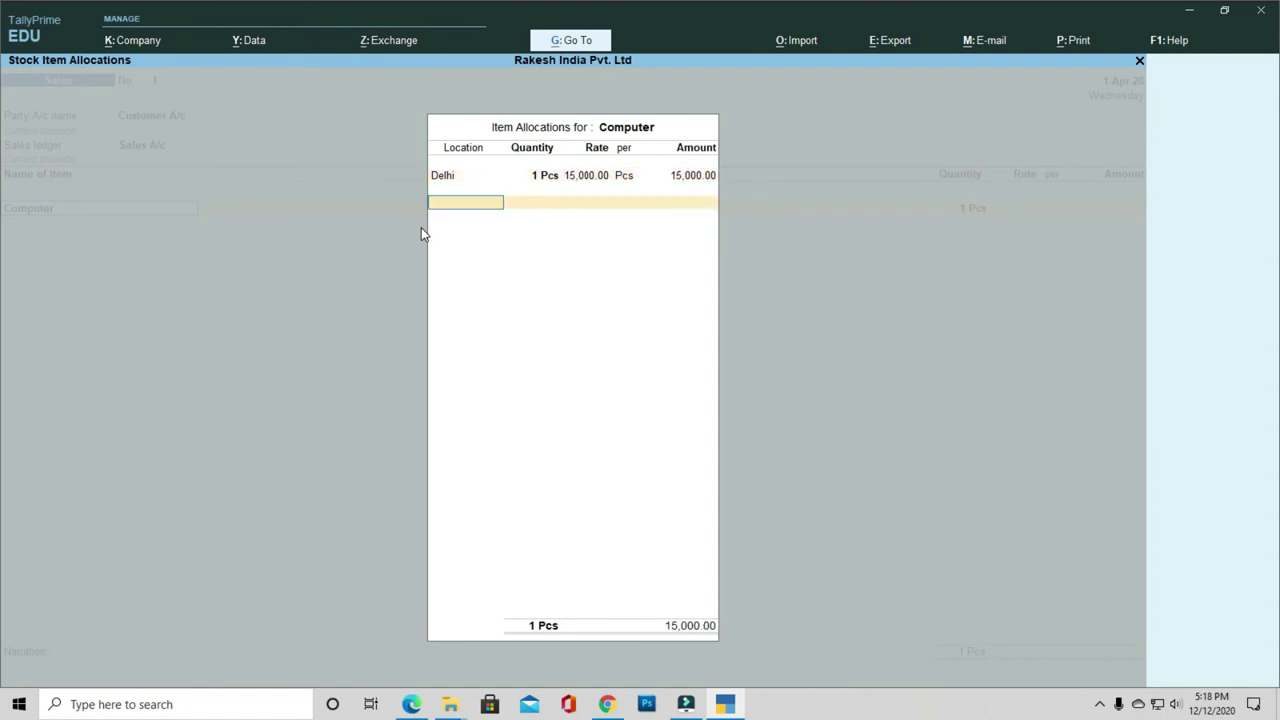
pyautogui.press('Return')
pyautogui.press('Return')
pyautogui.press('Return')
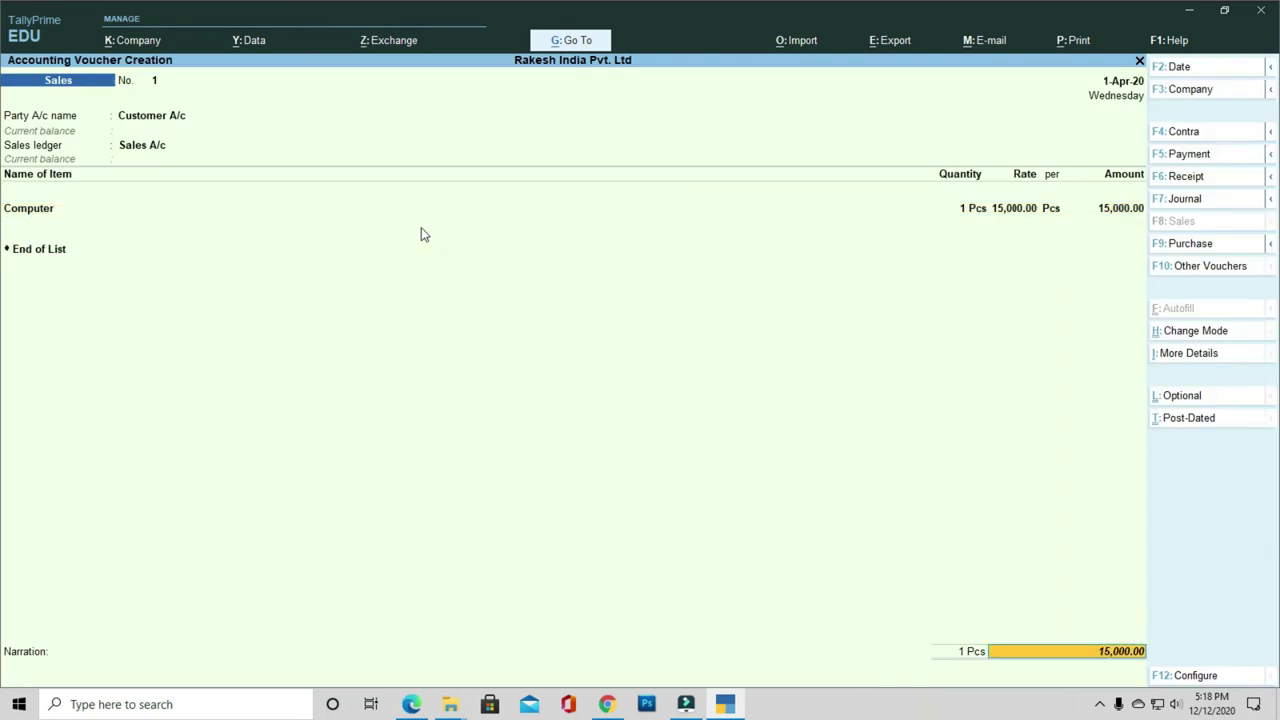
pyautogui.press('Return')
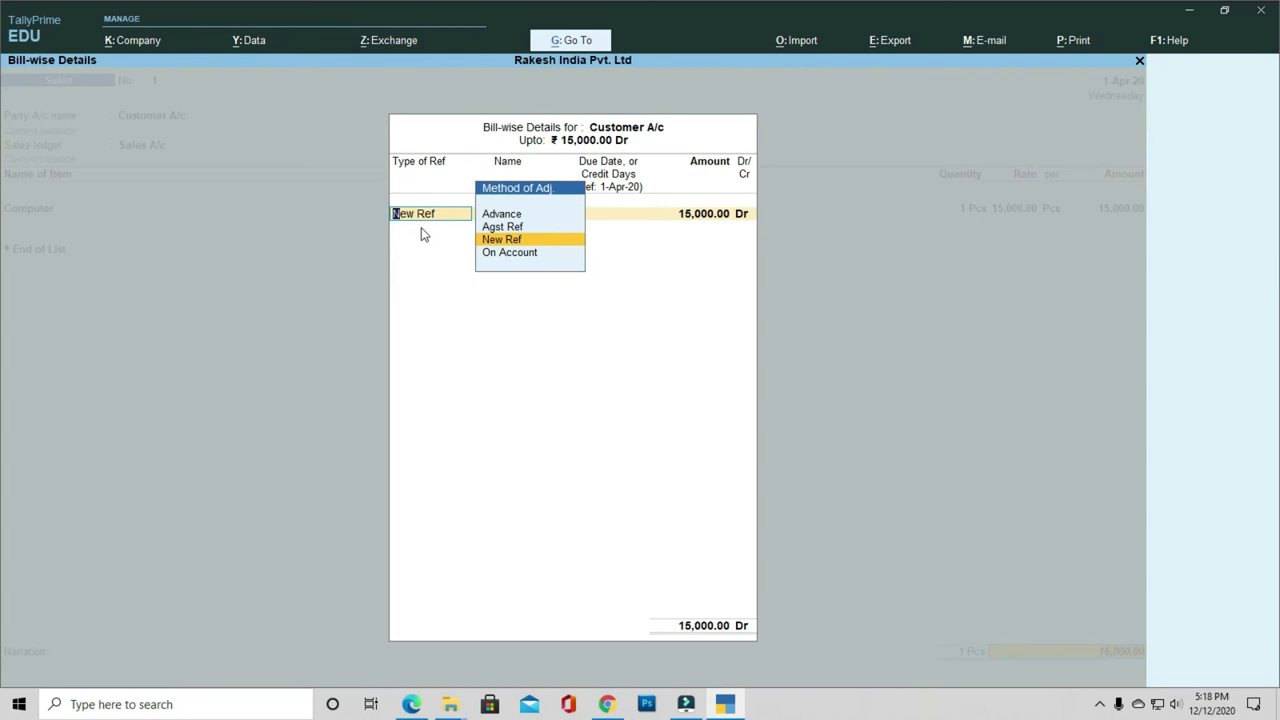
pyautogui.press('Return')
pyautogui.press('Return')
pyautogui.press('Return')
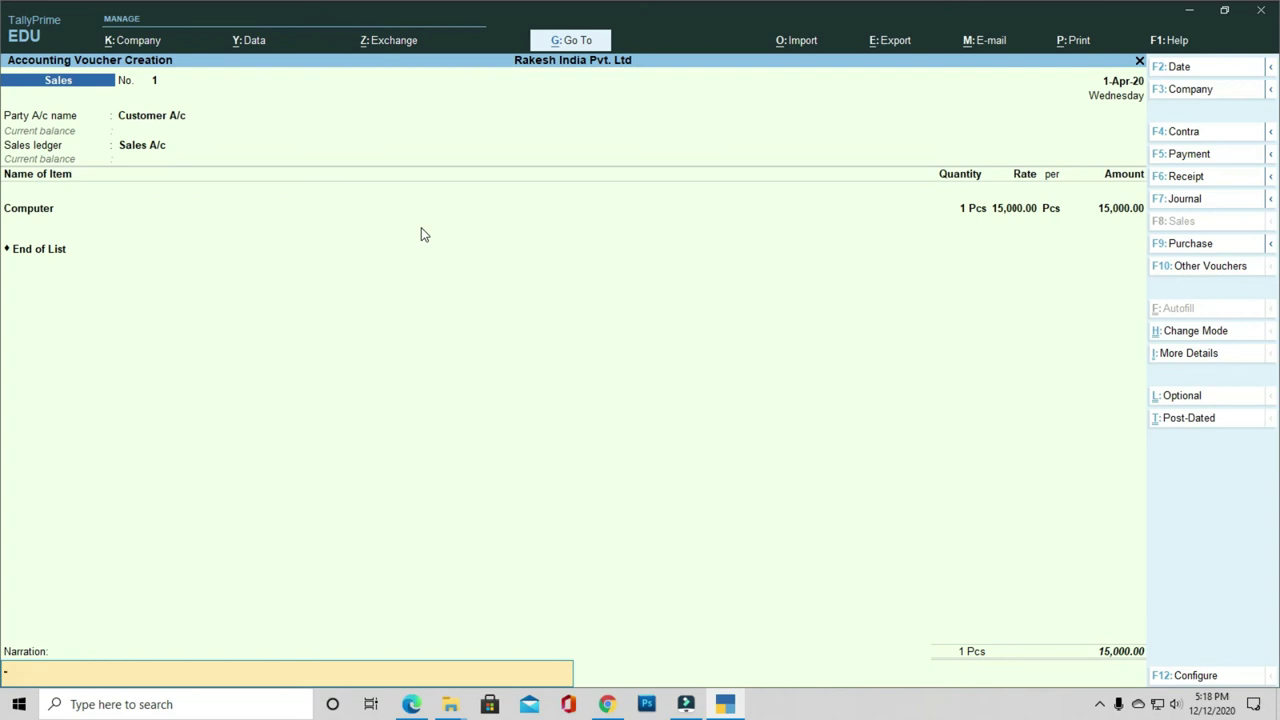
pyautogui.press('Return')
pyautogui.press('Return')
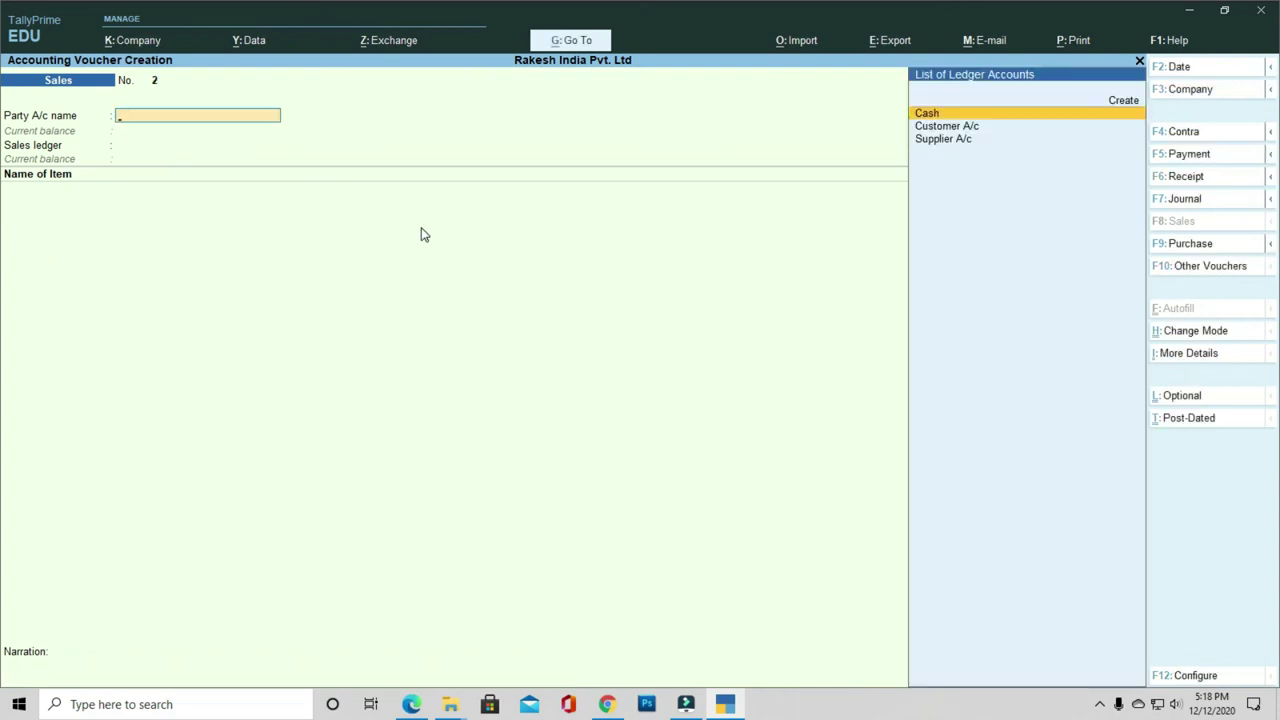
# Step: Choose Customer A/c as party, skip dispatch details, and accept Sales A/c as ledger
pyautogui.press('Down')
pyautogui.press('Down')
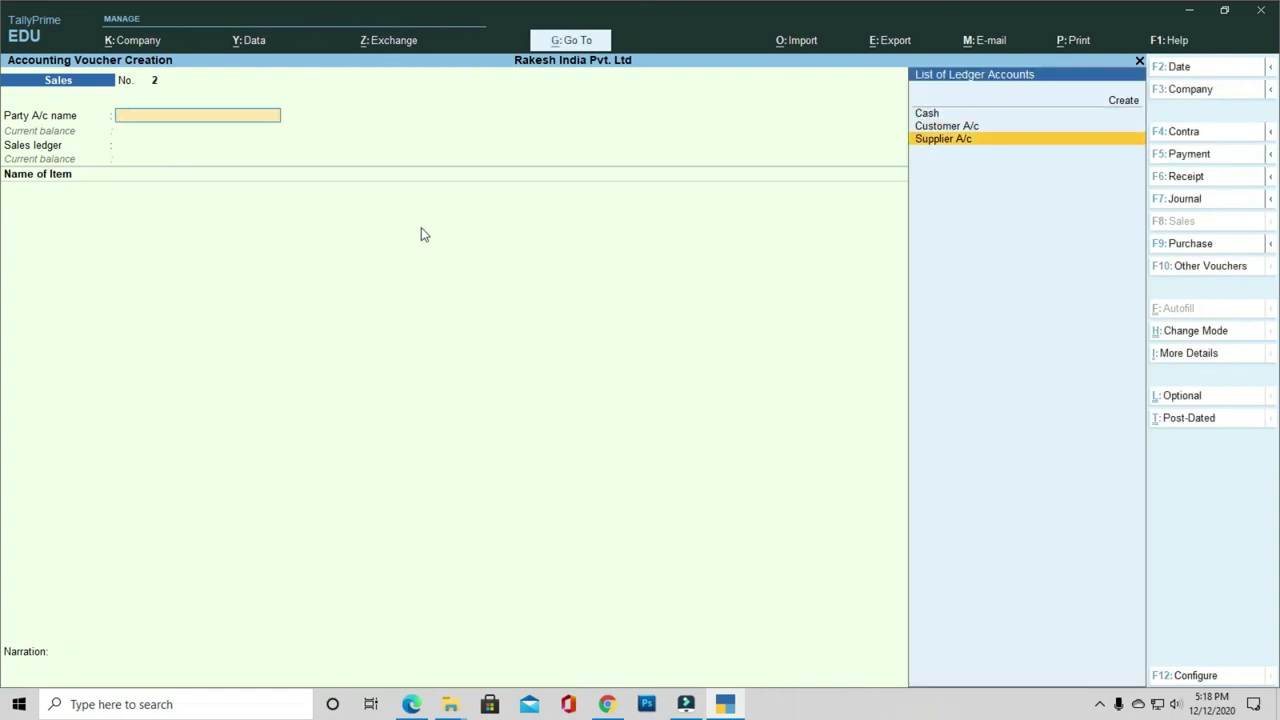
pyautogui.press('Up')
pyautogui.press('Return')
pyautogui.press('Return')
pyautogui.press('Return')
pyautogui.press('Return')
pyautogui.press('Return')
pyautogui.press('Return')
pyautogui.press('Return')
pyautogui.press('Return')
pyautogui.press('Return')
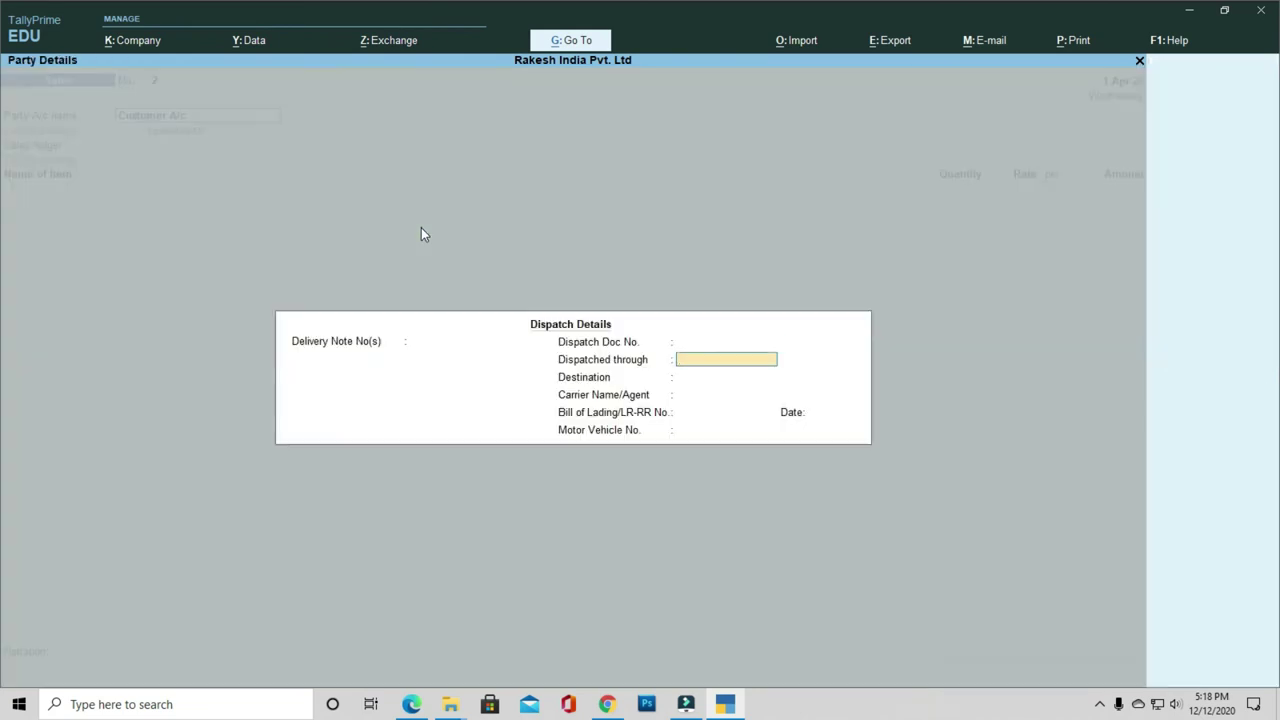
pyautogui.press('Return')
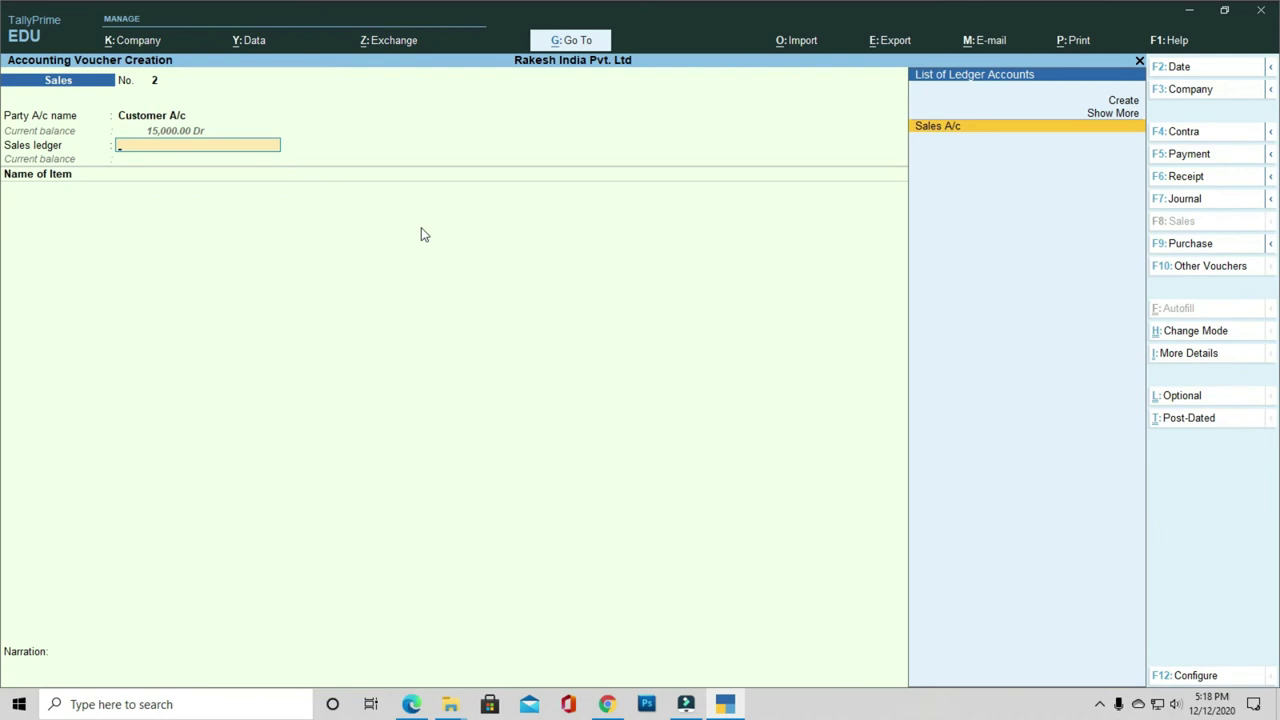
pyautogui.press('Return')
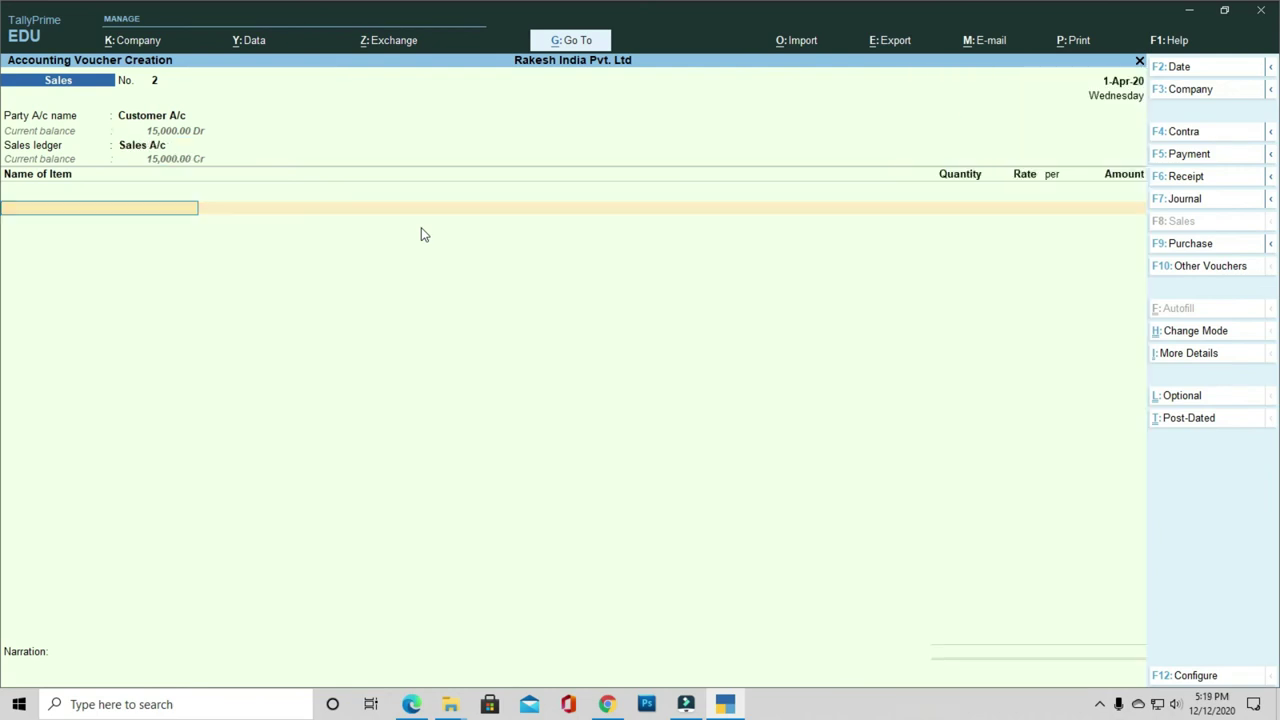
# Step: Allocate 7 Pcs of T-Shirt from Haryana and view its stock query
pyautogui.press('Down')
pyautogui.press('Down')
pyautogui.press('Return')
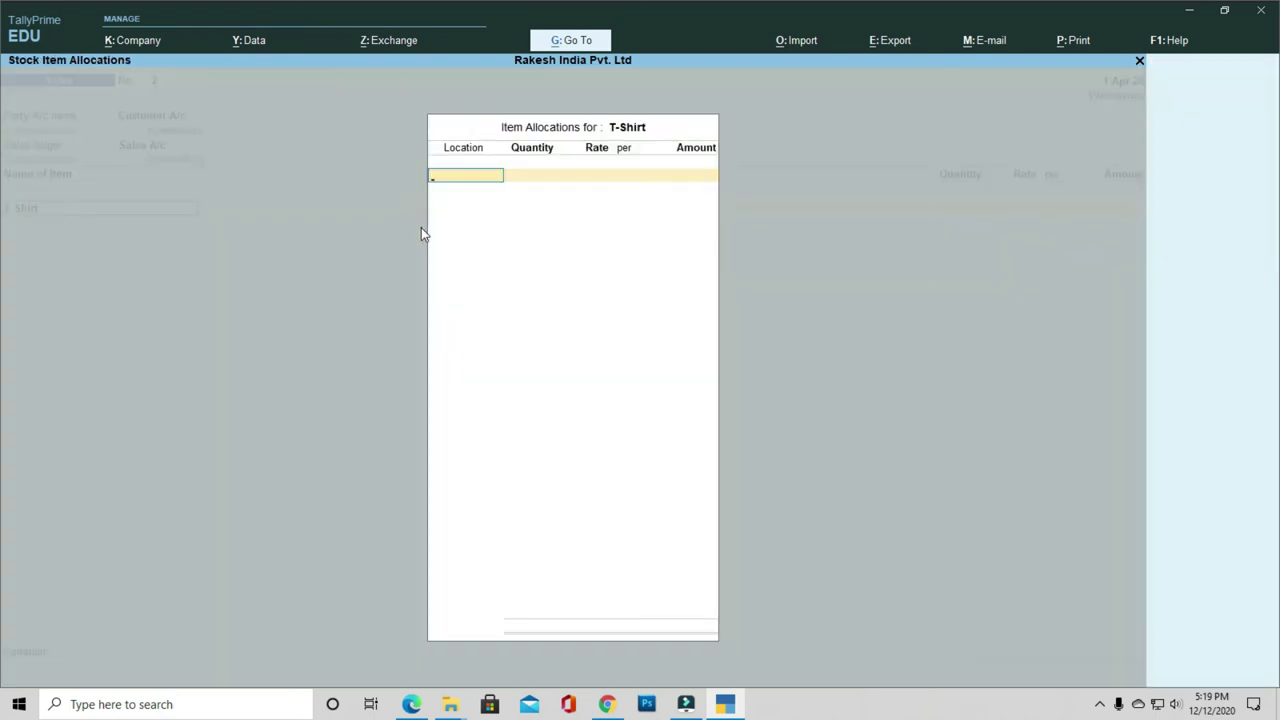
pyautogui.press('Down')
pyautogui.press('Down')
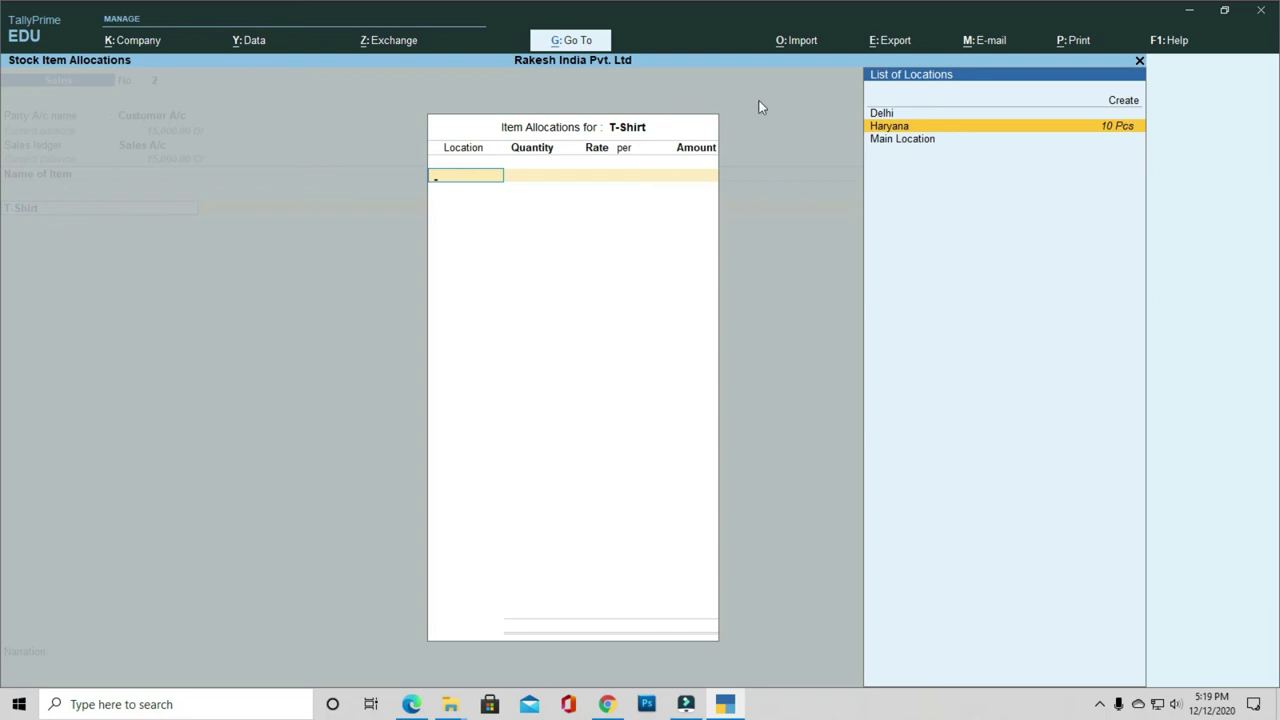
pyautogui.click(902, 130)
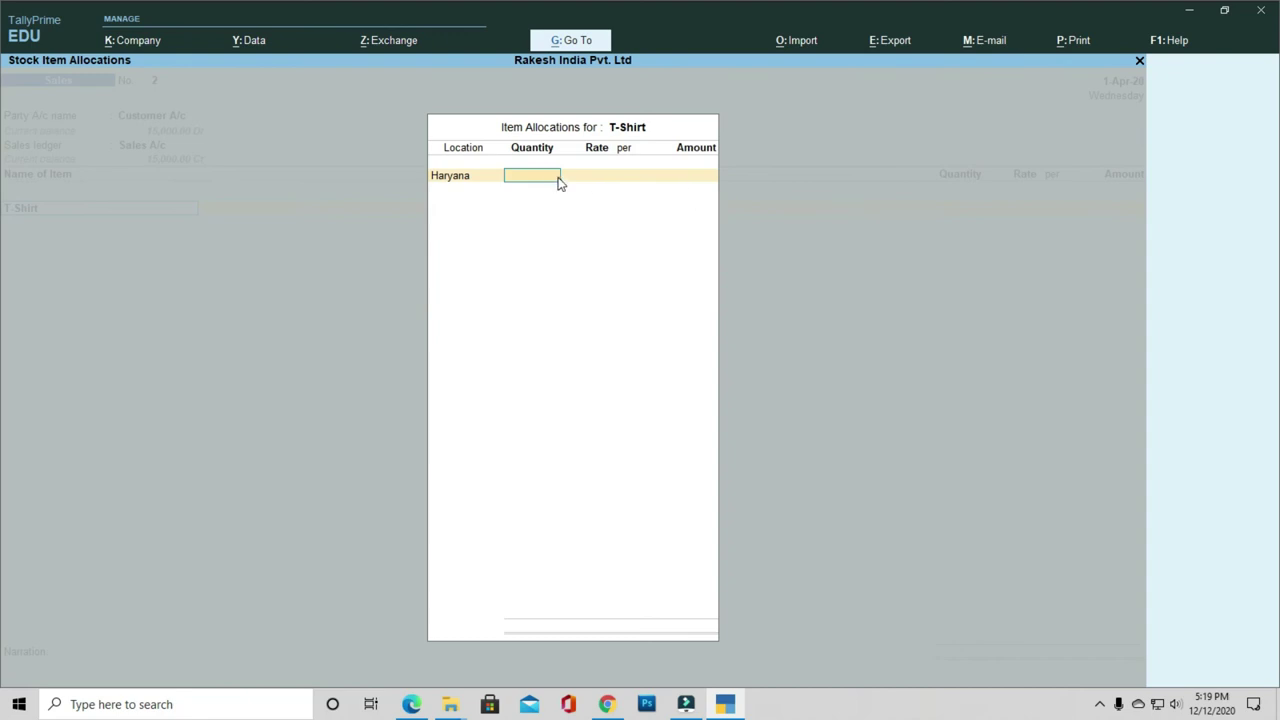
pyautogui.write('7')
pyautogui.press('Return')
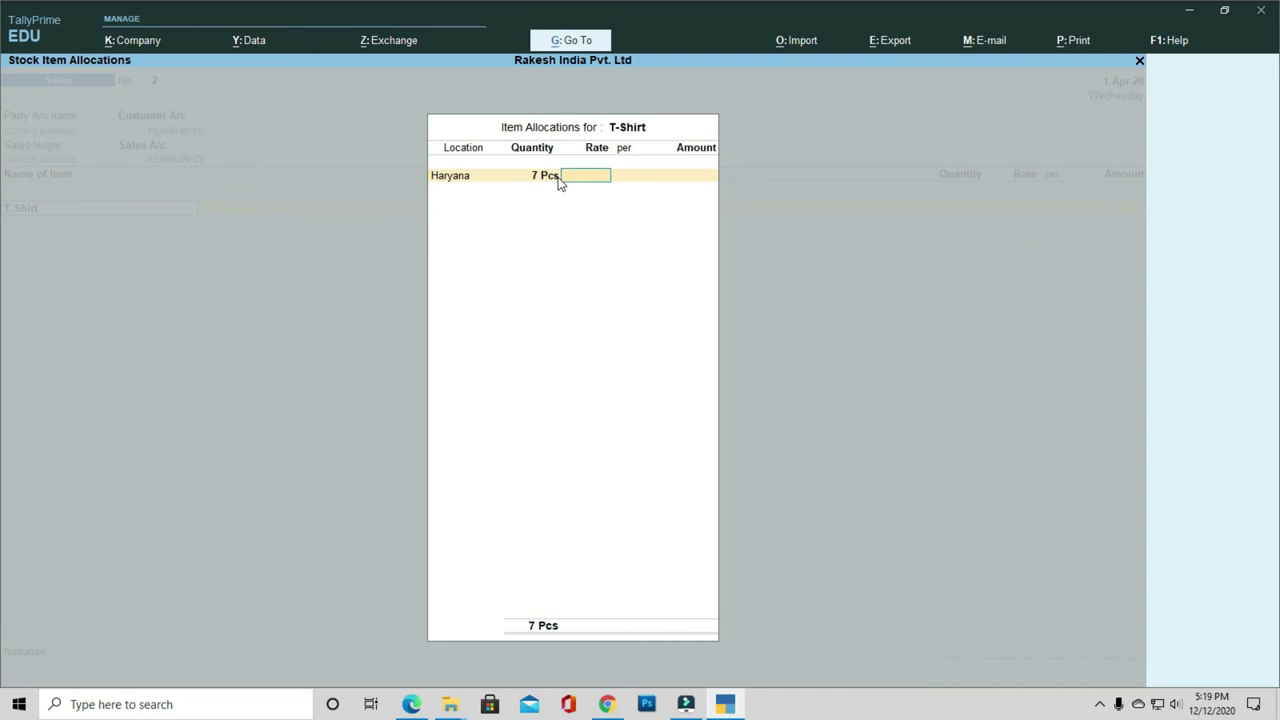
pyautogui.hotkey('alt', 's')
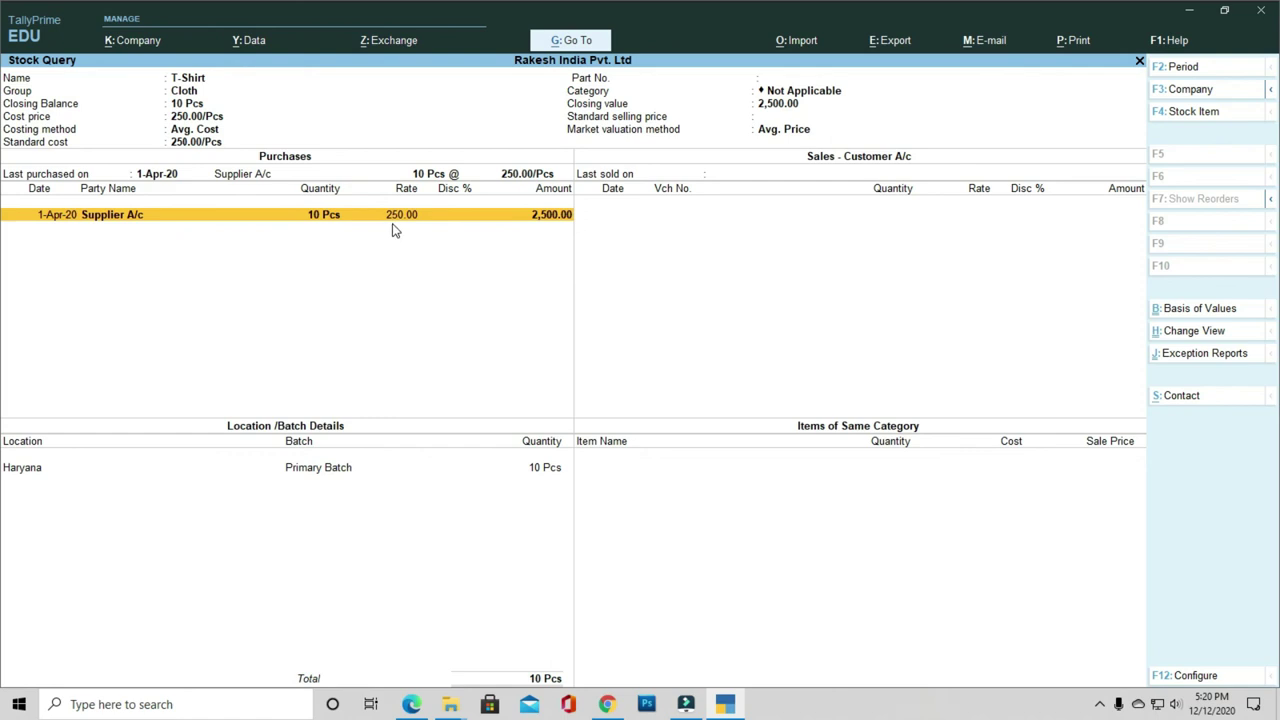
# Step: Price the 7 T-Shirts at 350 (2,450), bill as New Ref, and finish sales voucher 2
pyautogui.press('Escape')
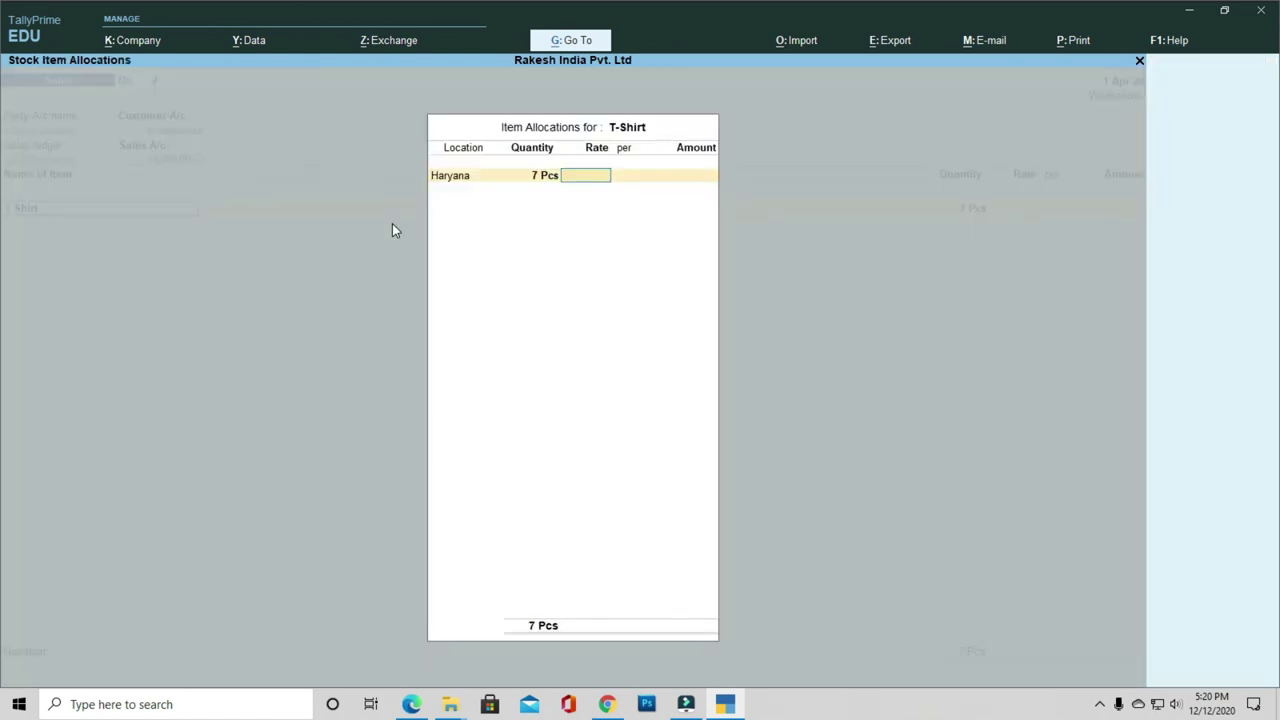
pyautogui.write('350')
pyautogui.press('Return')
pyautogui.press('Return')
pyautogui.press('Return')
pyautogui.press('Return')
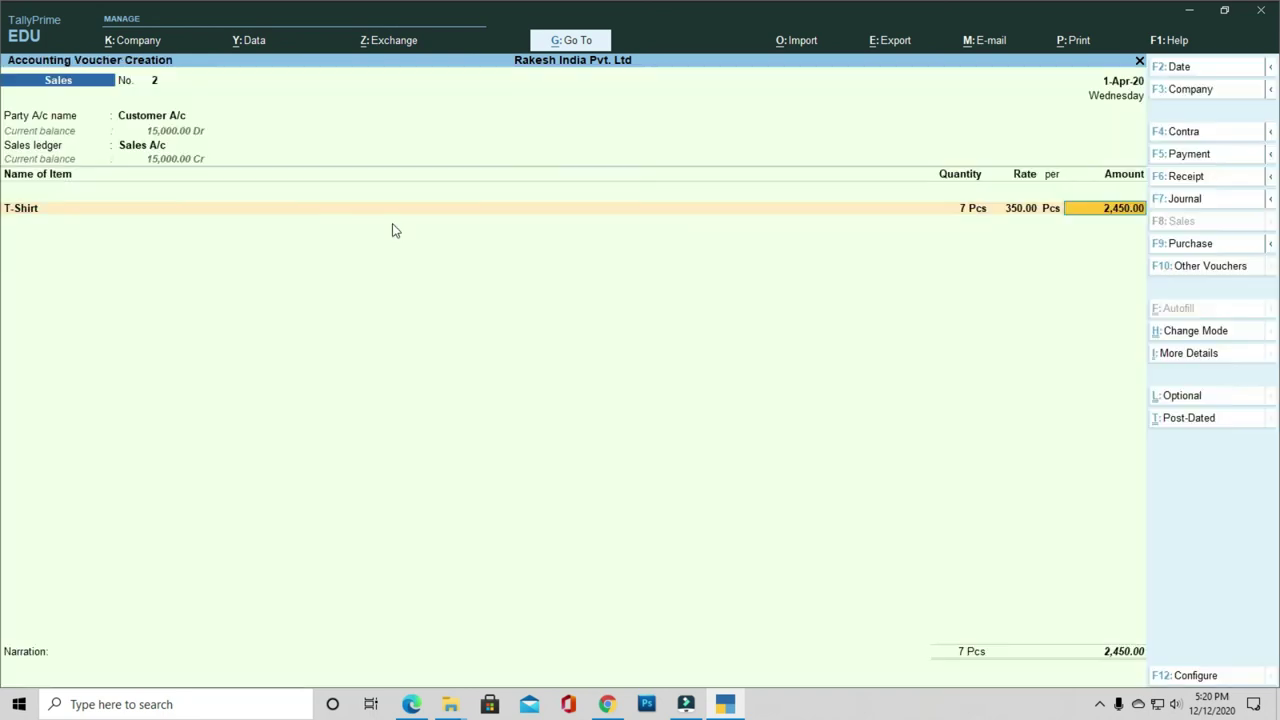
pyautogui.press('Return')
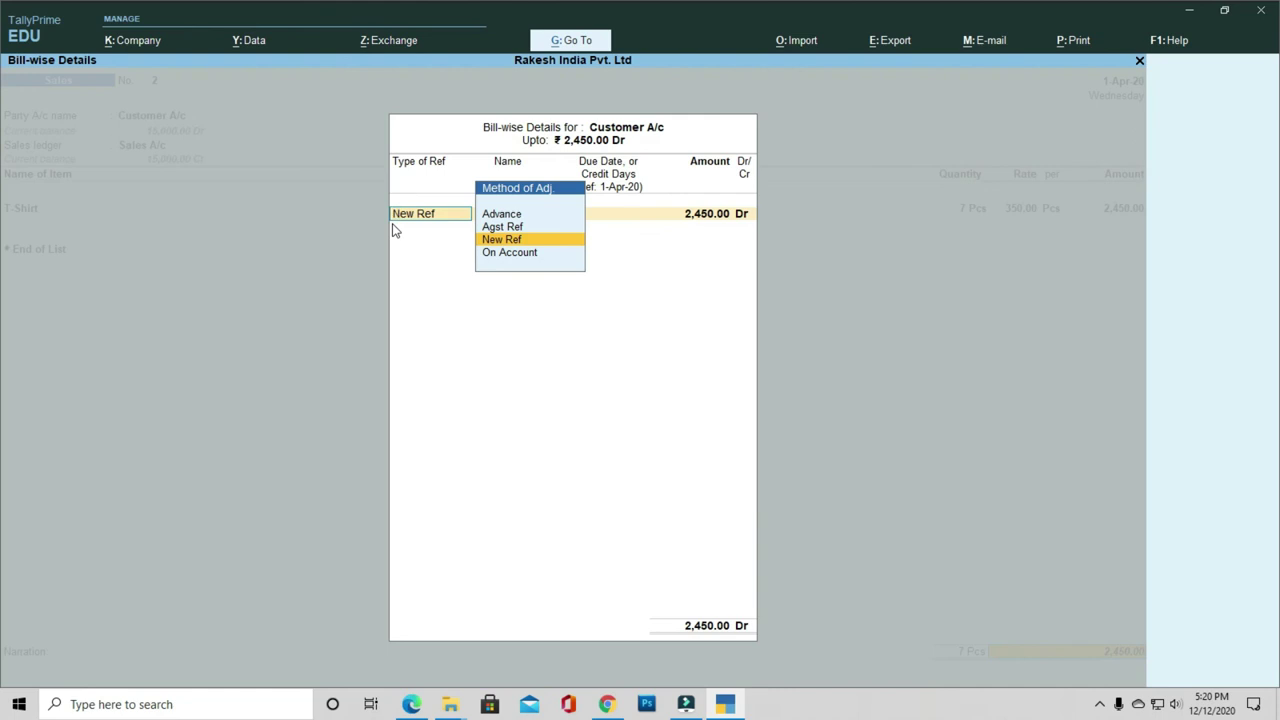
pyautogui.press('Return')
pyautogui.press('Return')
pyautogui.press('Return')
pyautogui.press('Return')
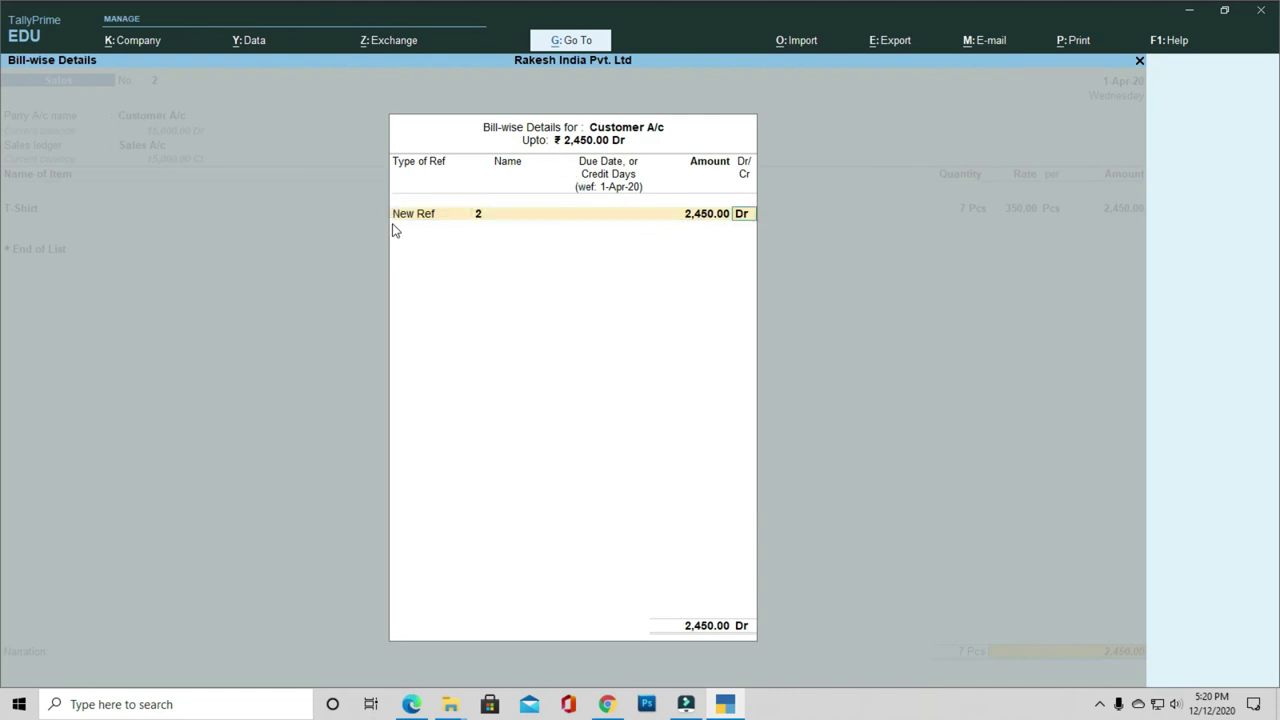
pyautogui.press('Return')
pyautogui.press('Return')
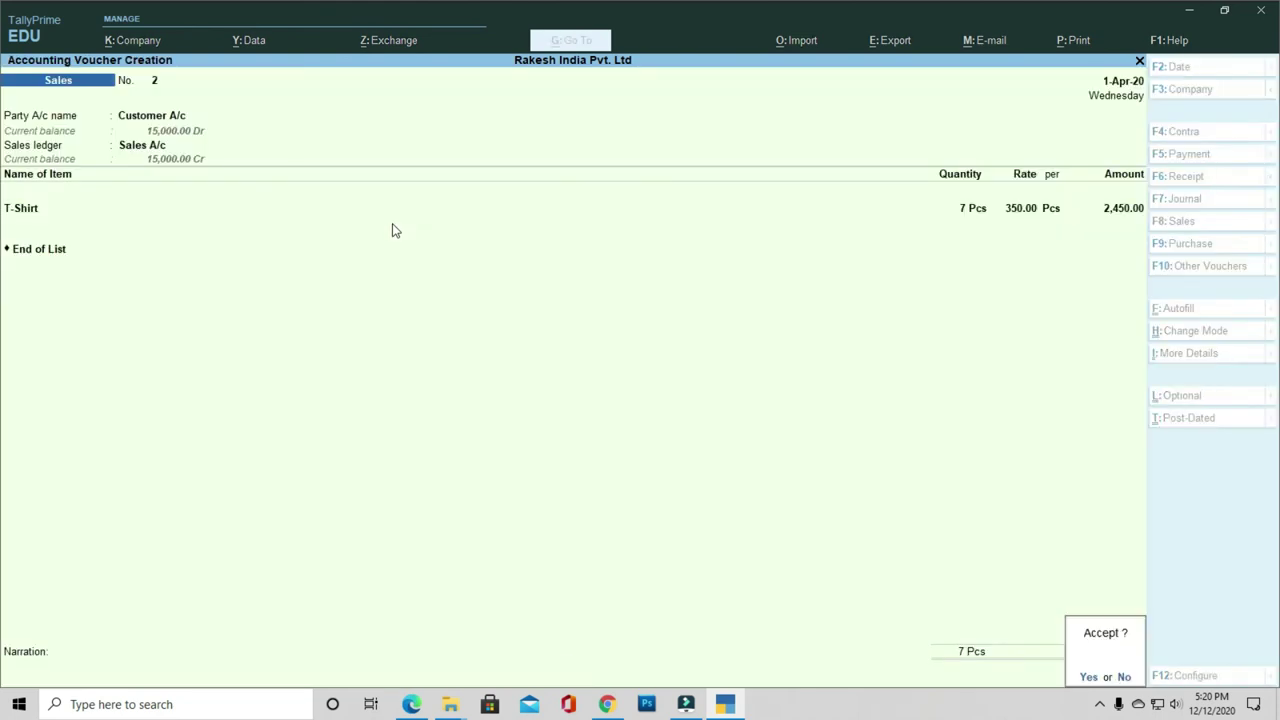
pyautogui.press('Return')
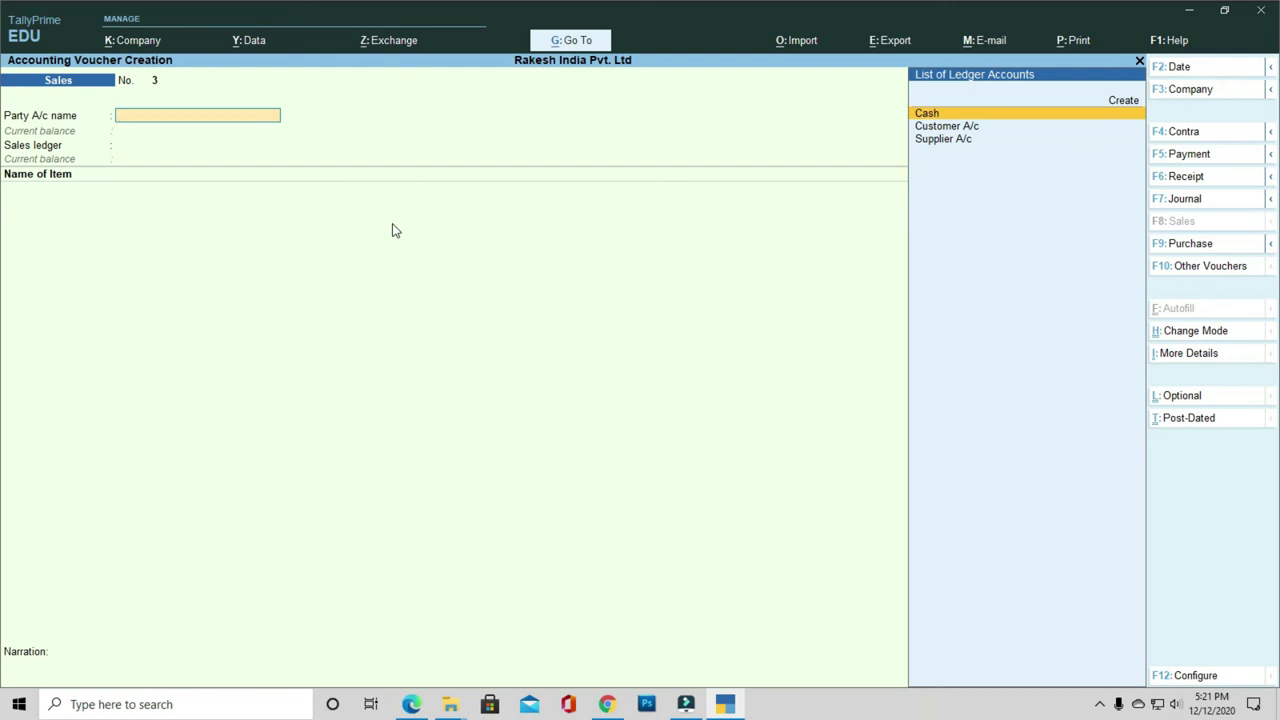
# Step: On a payment voucher, debit Supplier A/c 20,000 against existing bill ax0001
pyautogui.press('F5')
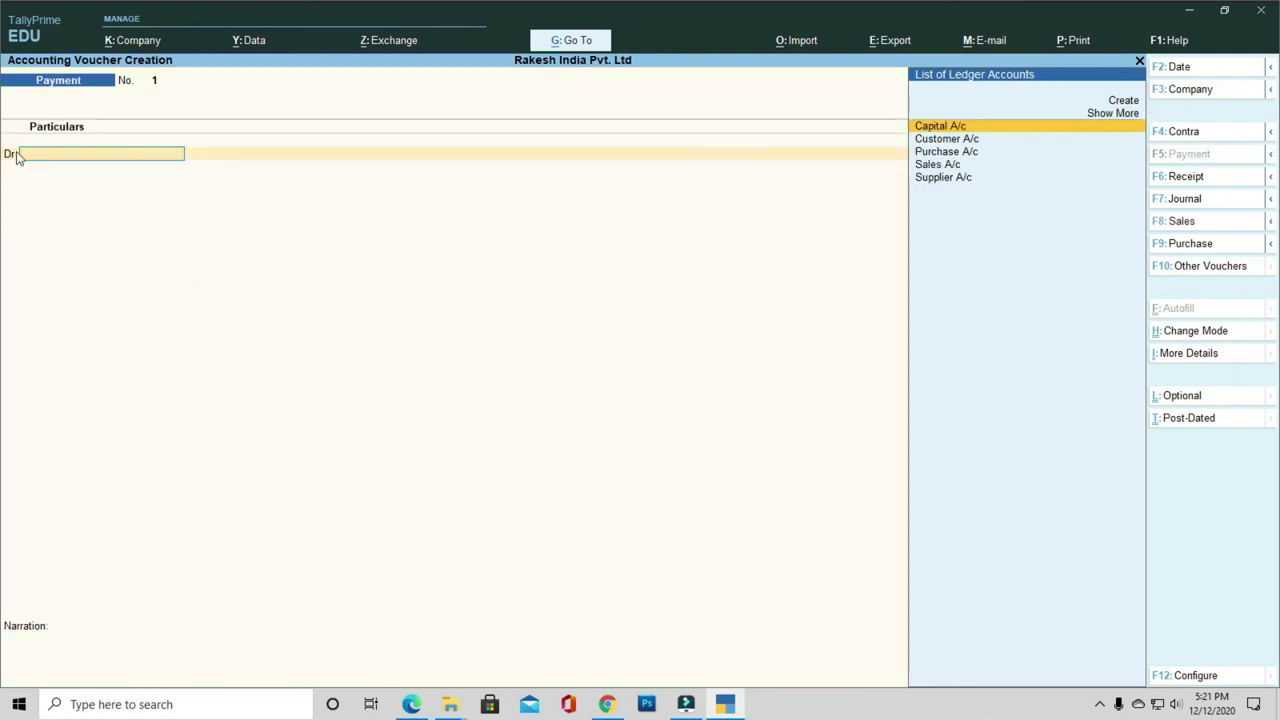
pyautogui.press('Down')
pyautogui.press('Down')
pyautogui.press('Down')
pyautogui.press('Down')
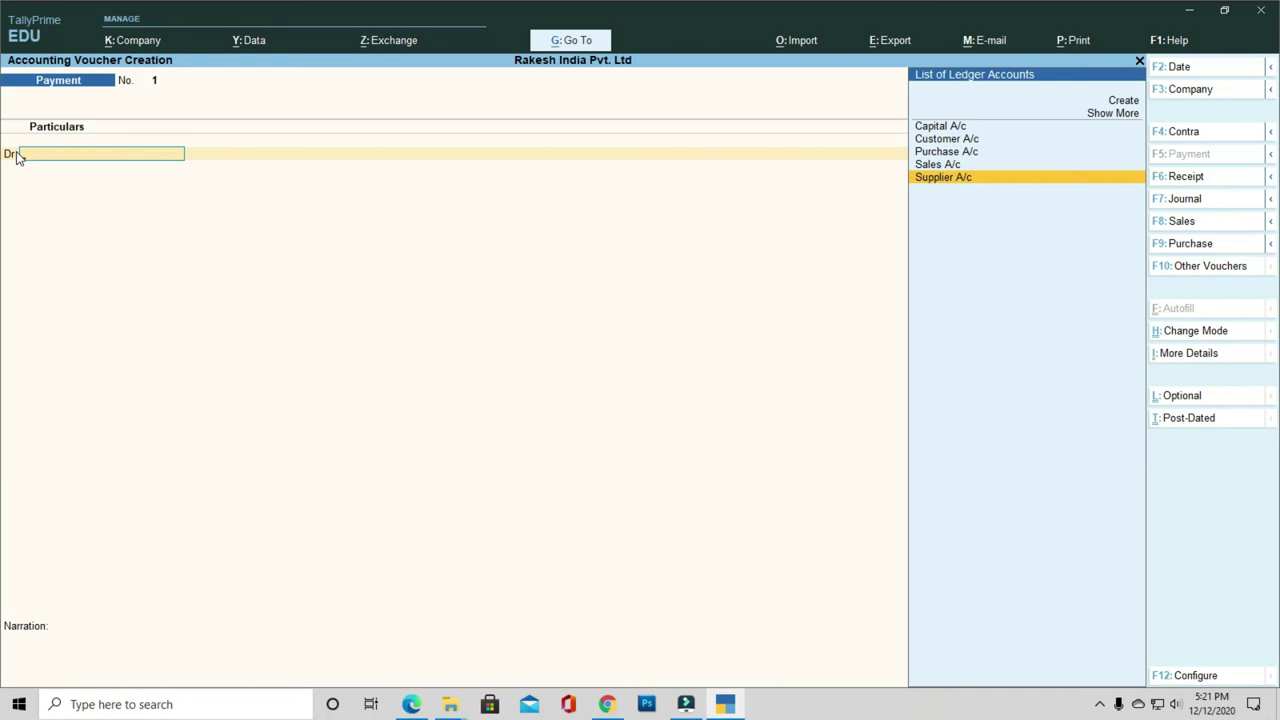
pyautogui.press('Return')
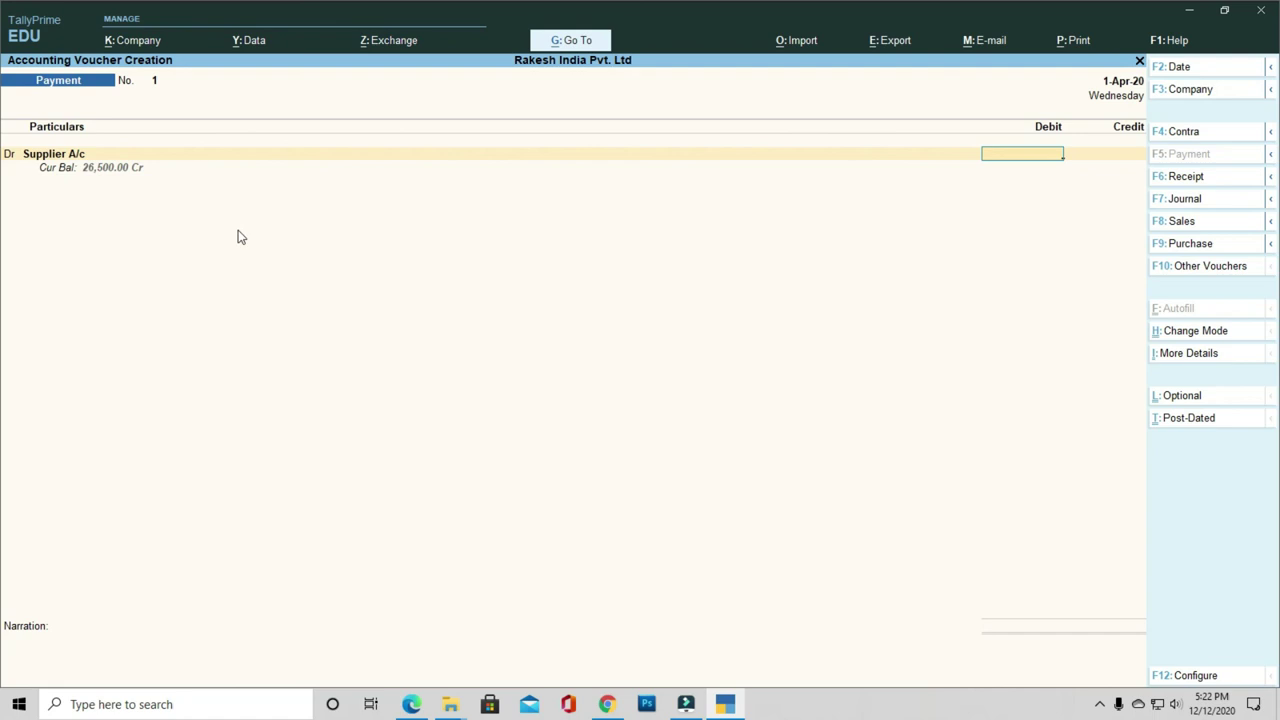
pyautogui.write('20,000')
pyautogui.press('Return')
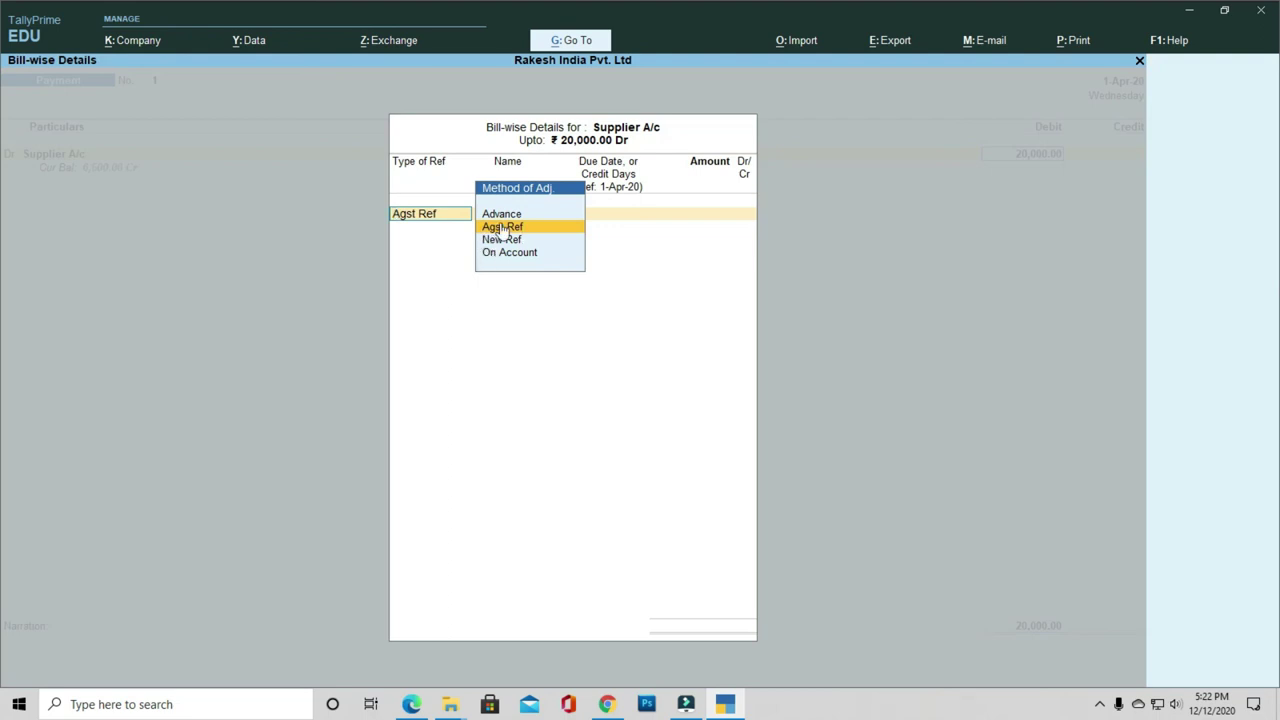
pyautogui.click(502, 227)
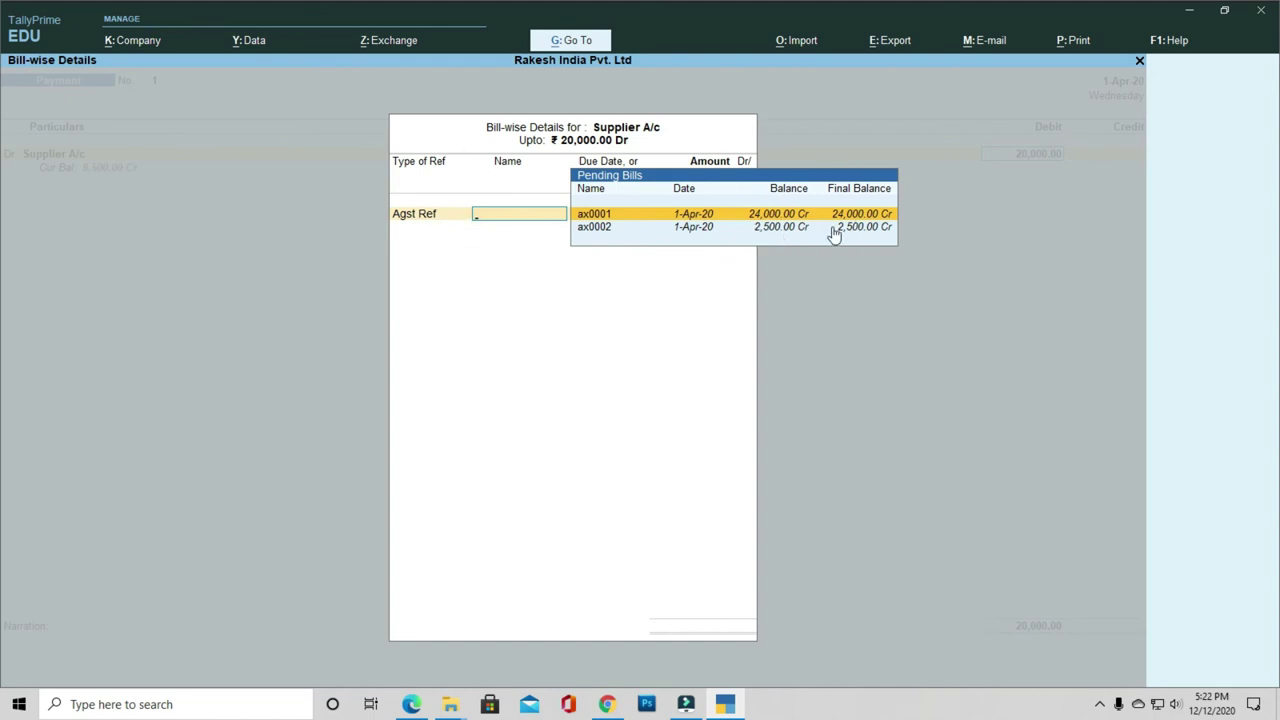
pyautogui.press('BackSpace')
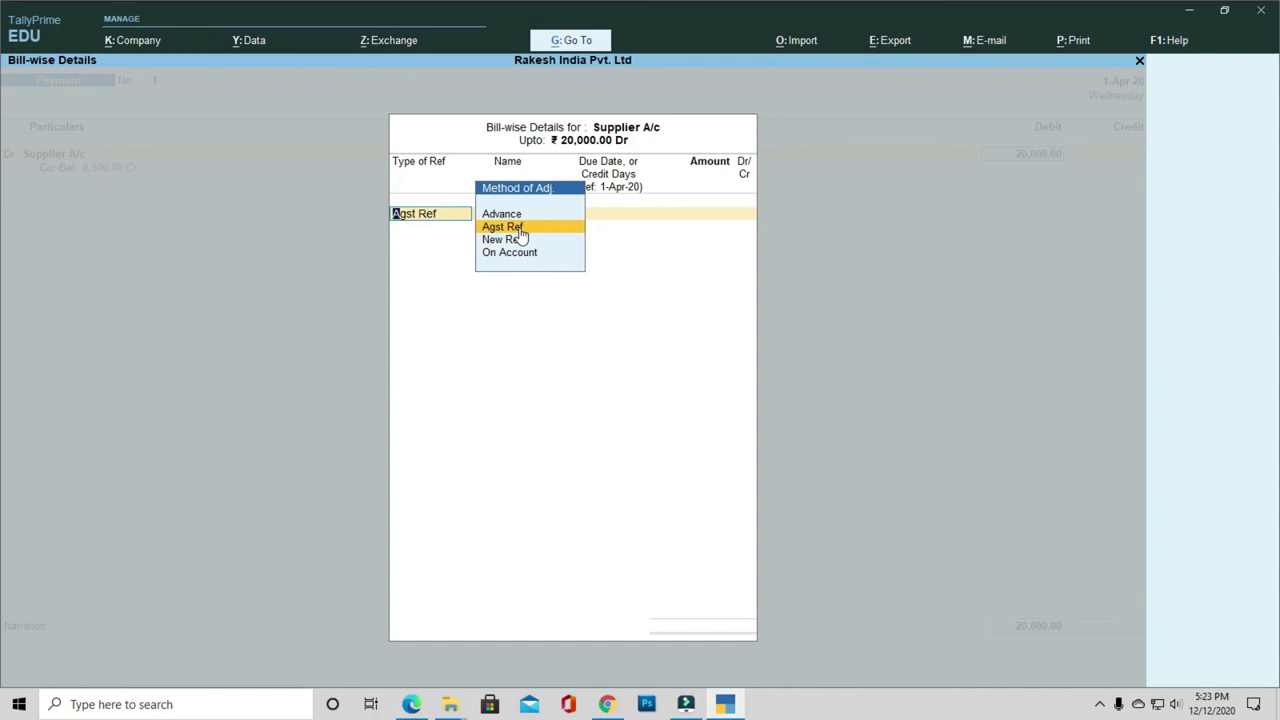
pyautogui.click(519, 229)
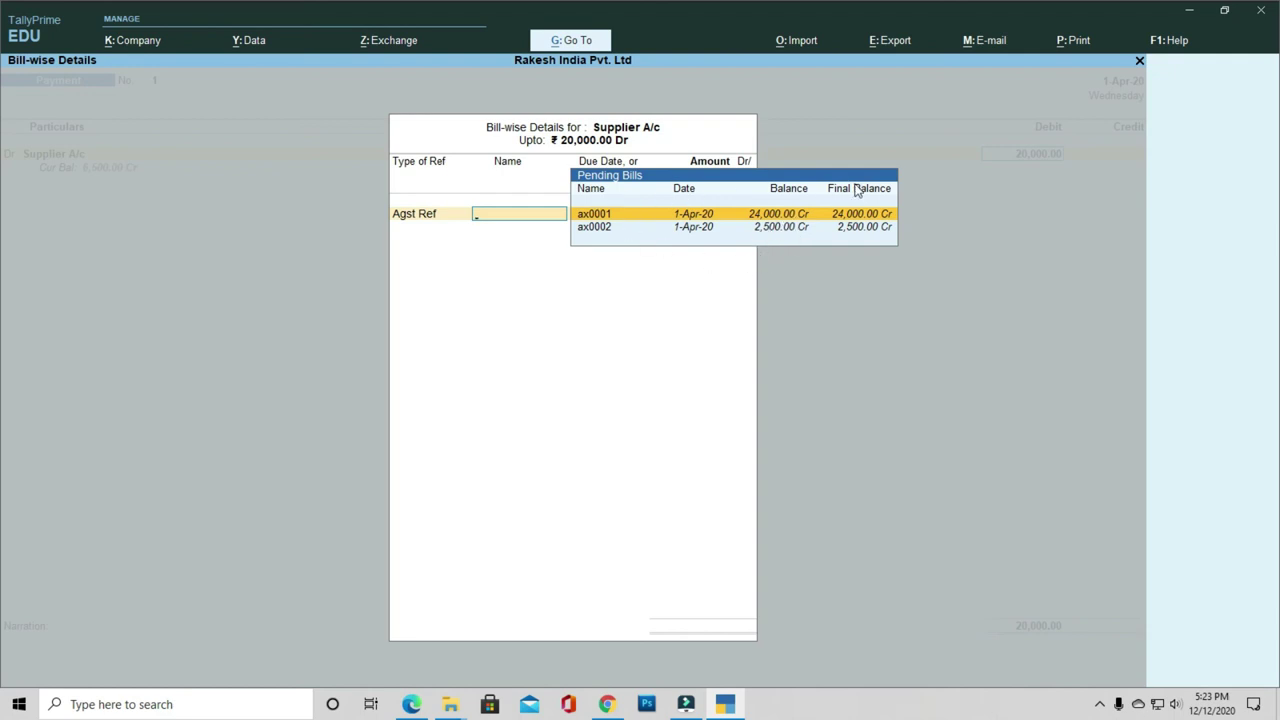
pyautogui.press('Return')
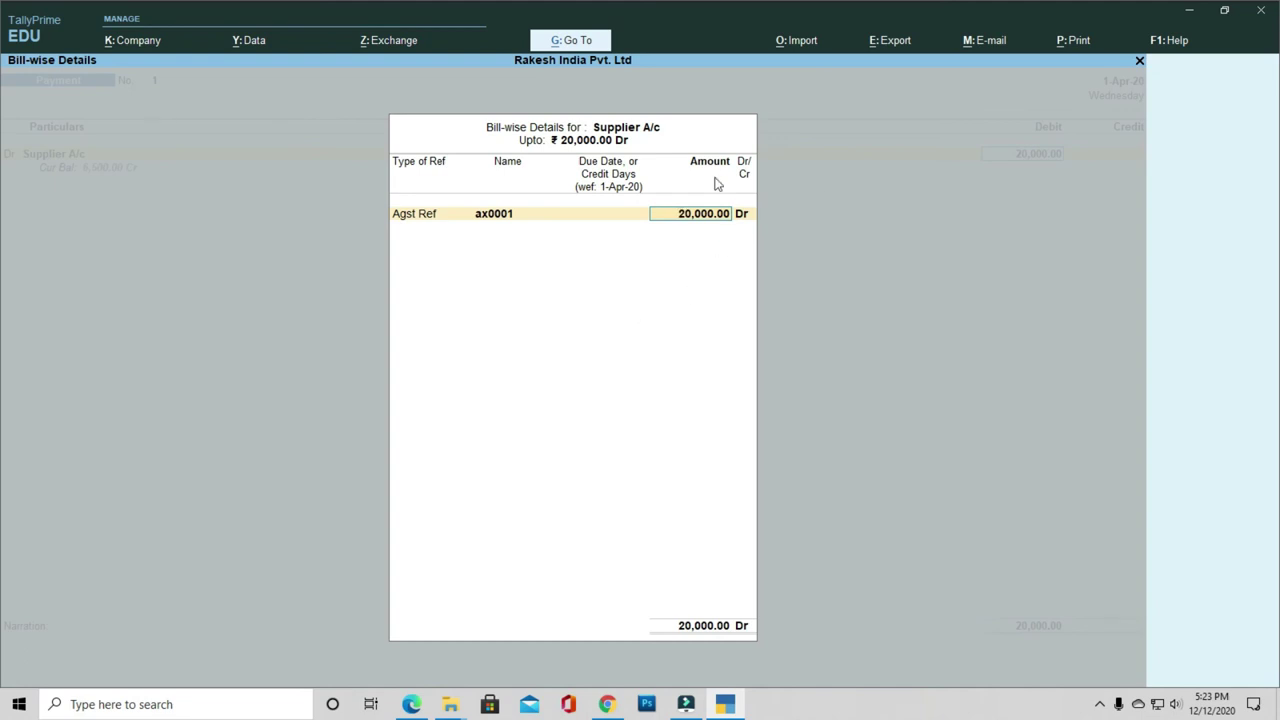
pyautogui.press('Return')
pyautogui.press('Return')
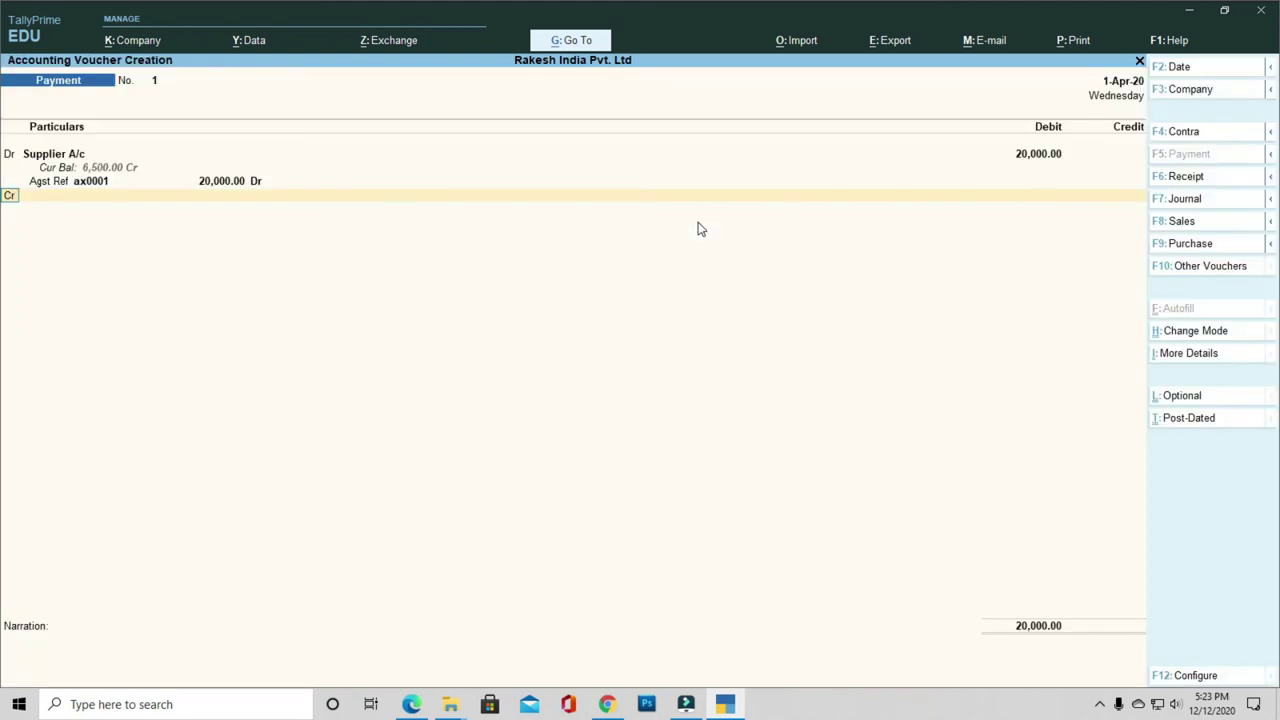
# Step: Credit Cash with 20,000 to balance the payment
pyautogui.press('Return')
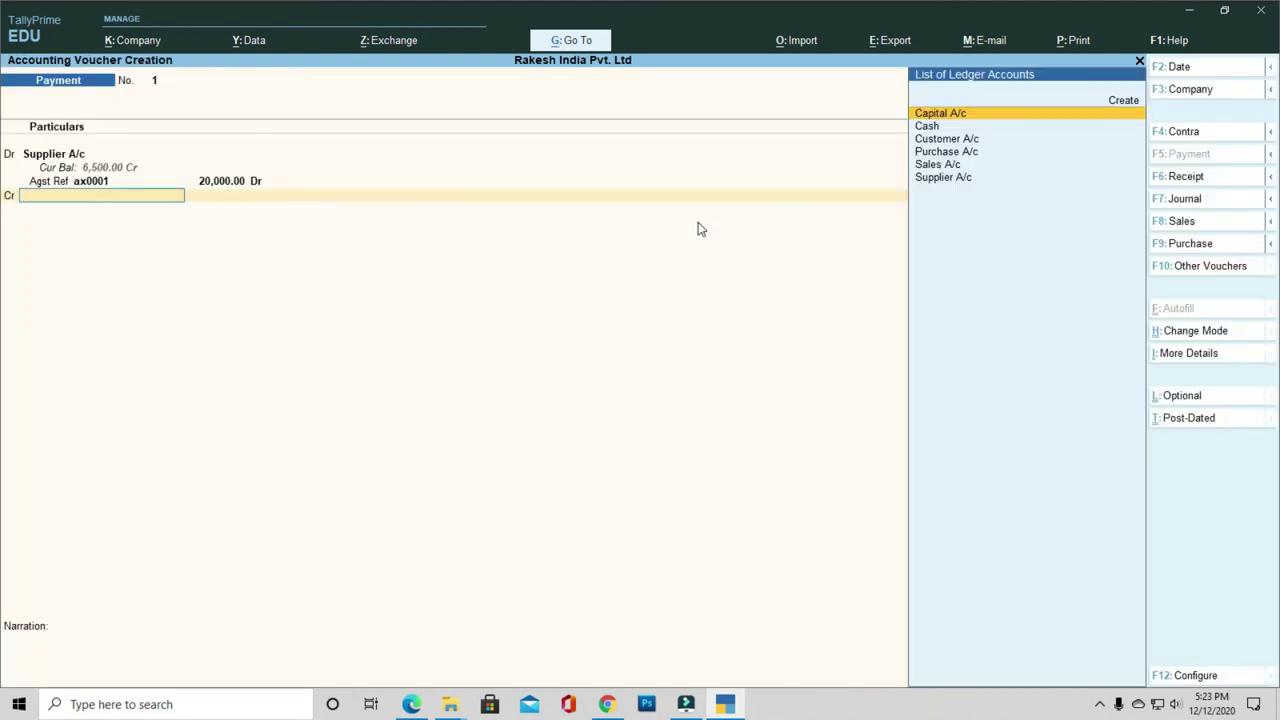
pyautogui.press('Down')
pyautogui.press('Down')
pyautogui.press('Up')
pyautogui.press('Return')
pyautogui.press('Return')
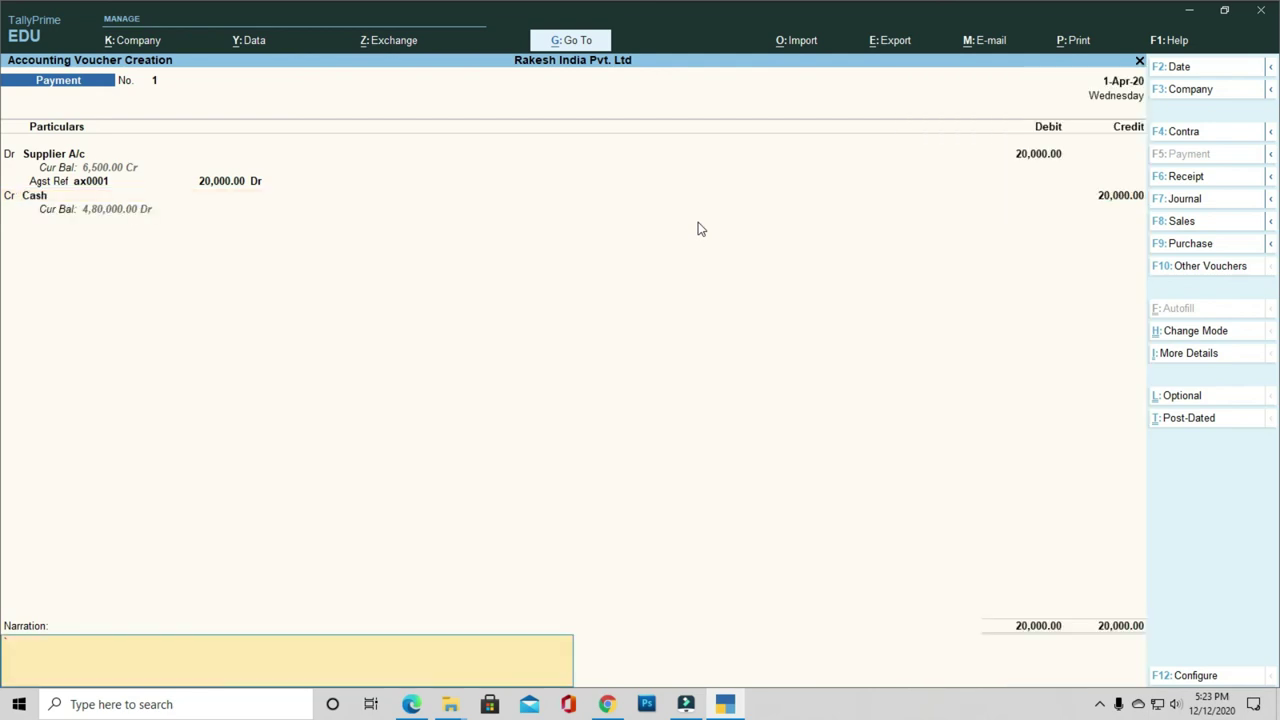
pyautogui.press('Return')
pyautogui.press('Return')
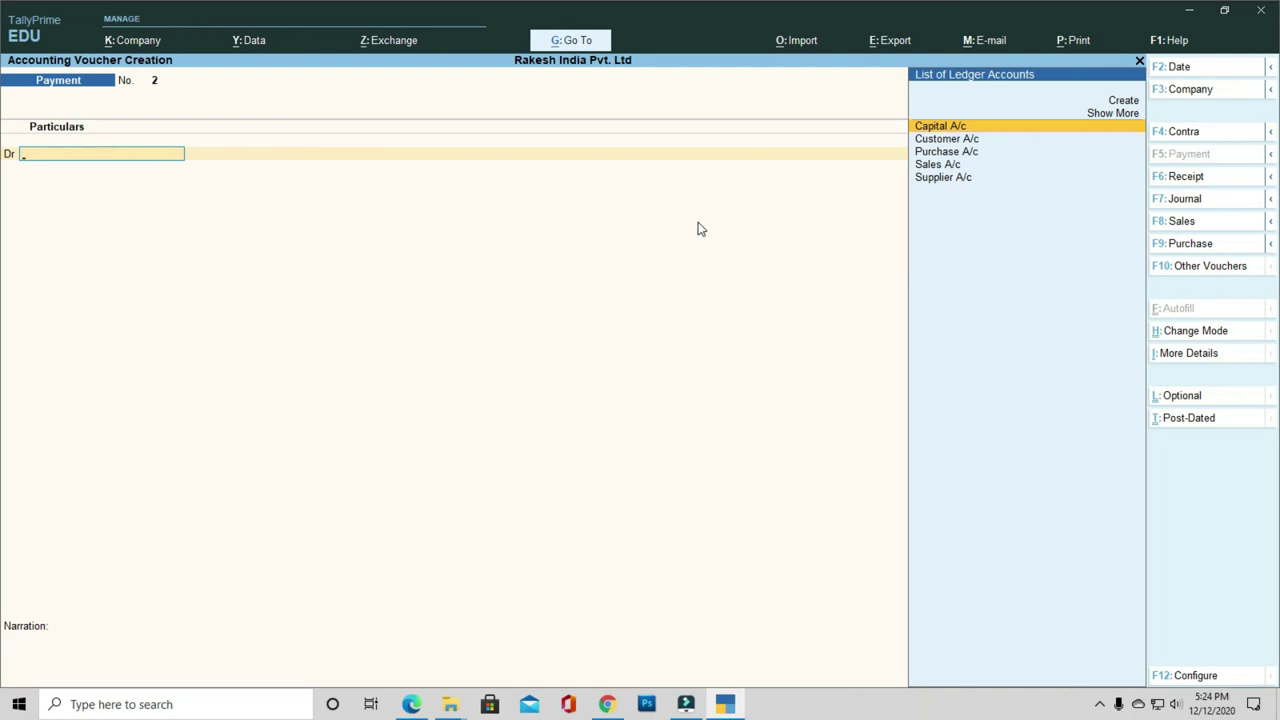
# Step: Start a receipt voucher crediting Customer A/c with 15,000
pyautogui.press('F6')
pyautogui.press('Down')
pyautogui.press('Down')
pyautogui.press('Up')
pyautogui.press('Return')
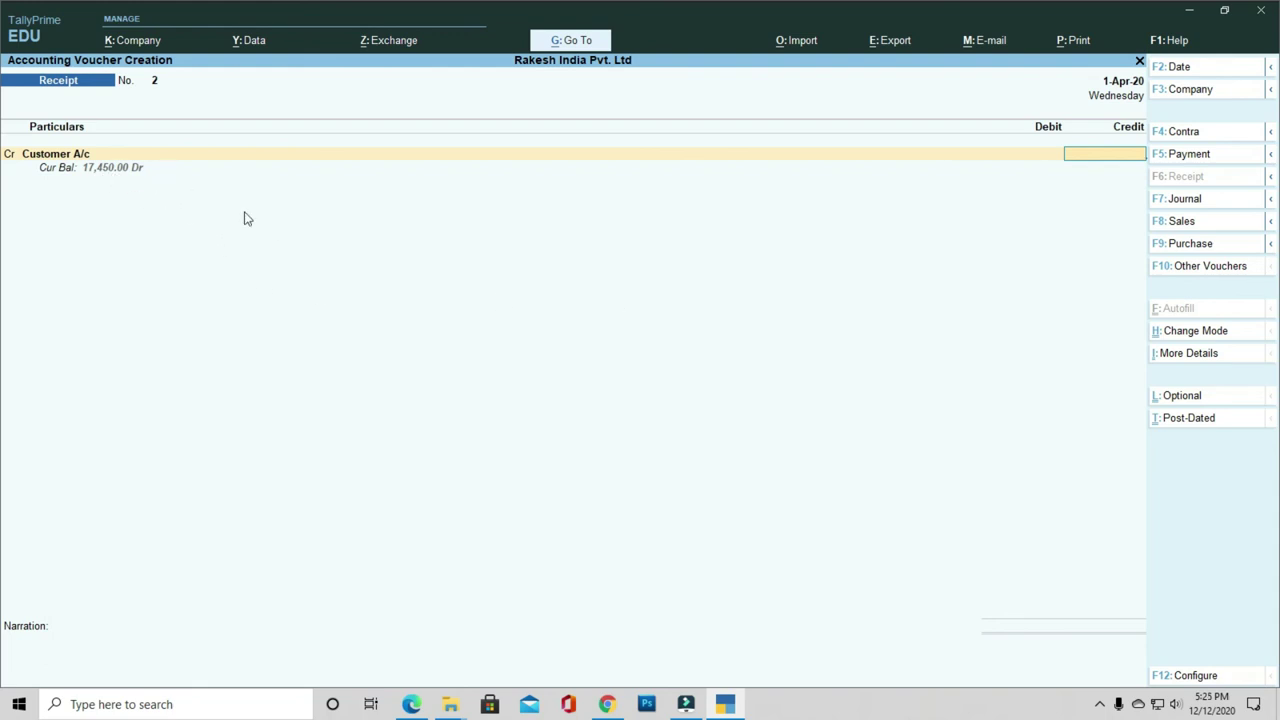
pyautogui.write('15000')
pyautogui.press('Return')
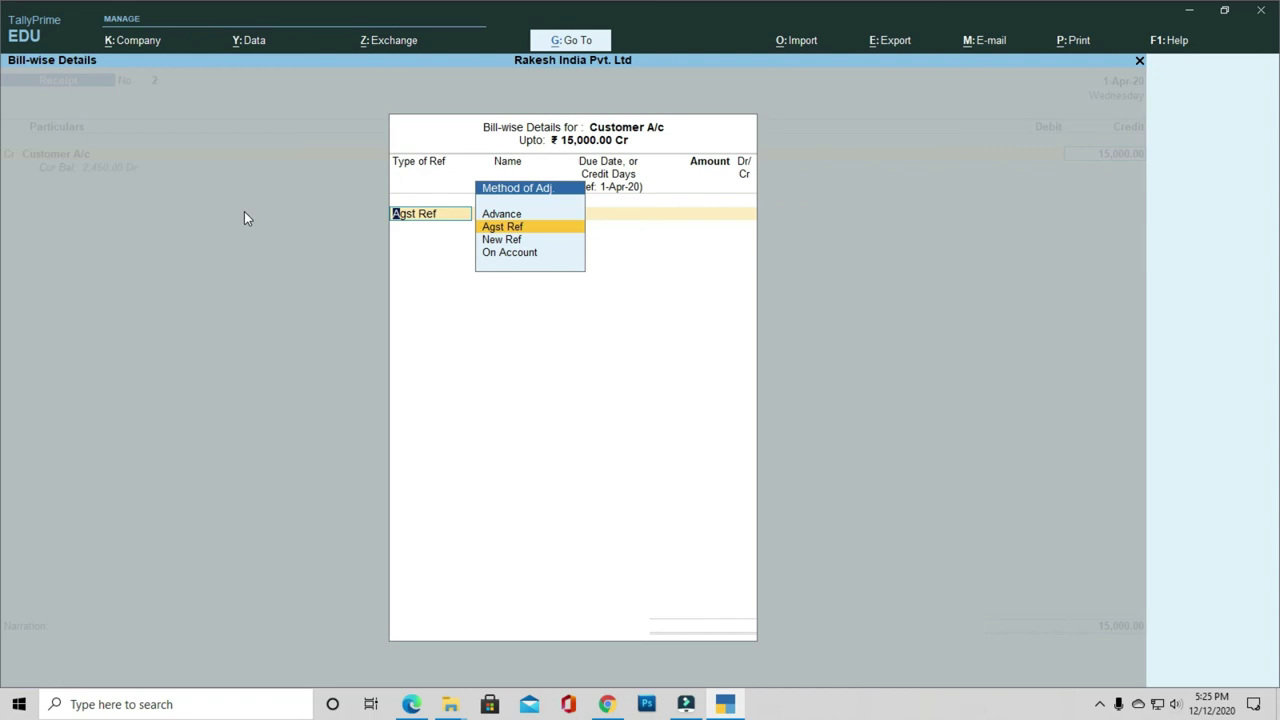
# Step: Settle the 15,000 credit as Agst Ref against pending bill 1
pyautogui.press('Return')
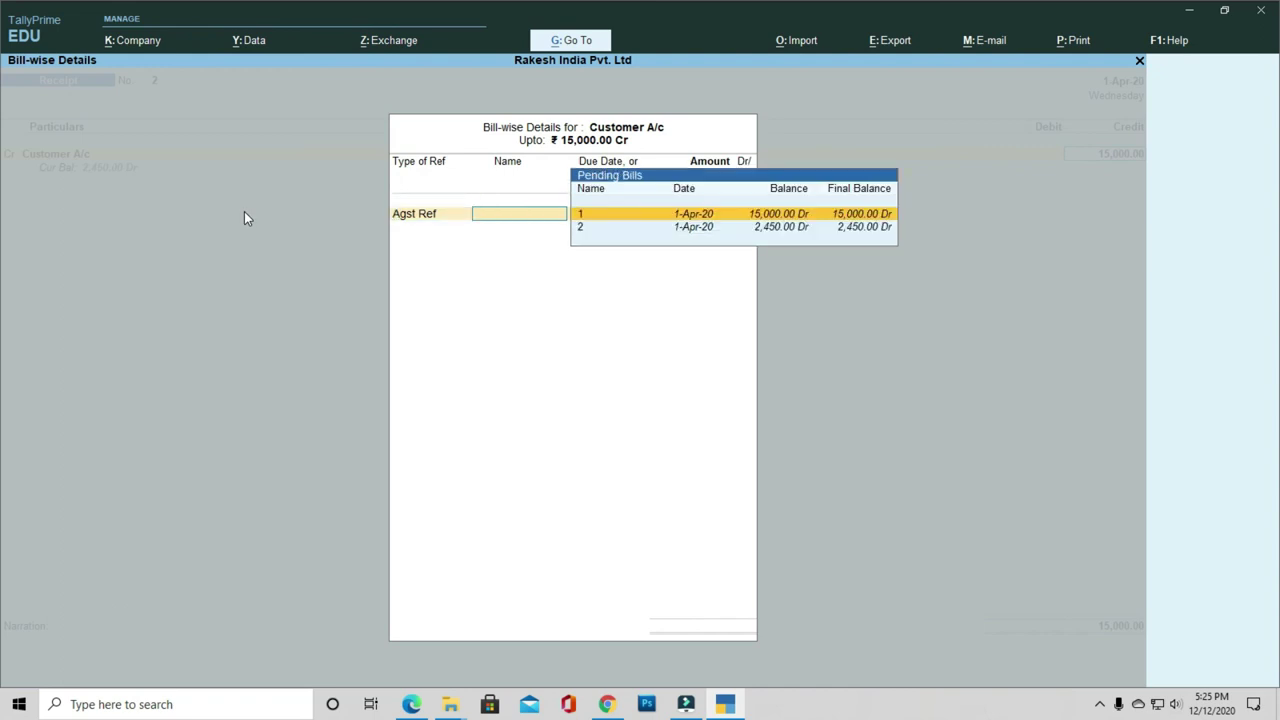
pyautogui.press('Down')
pyautogui.press('Up')
pyautogui.press('Down')
pyautogui.press('Up')
pyautogui.press('Down')
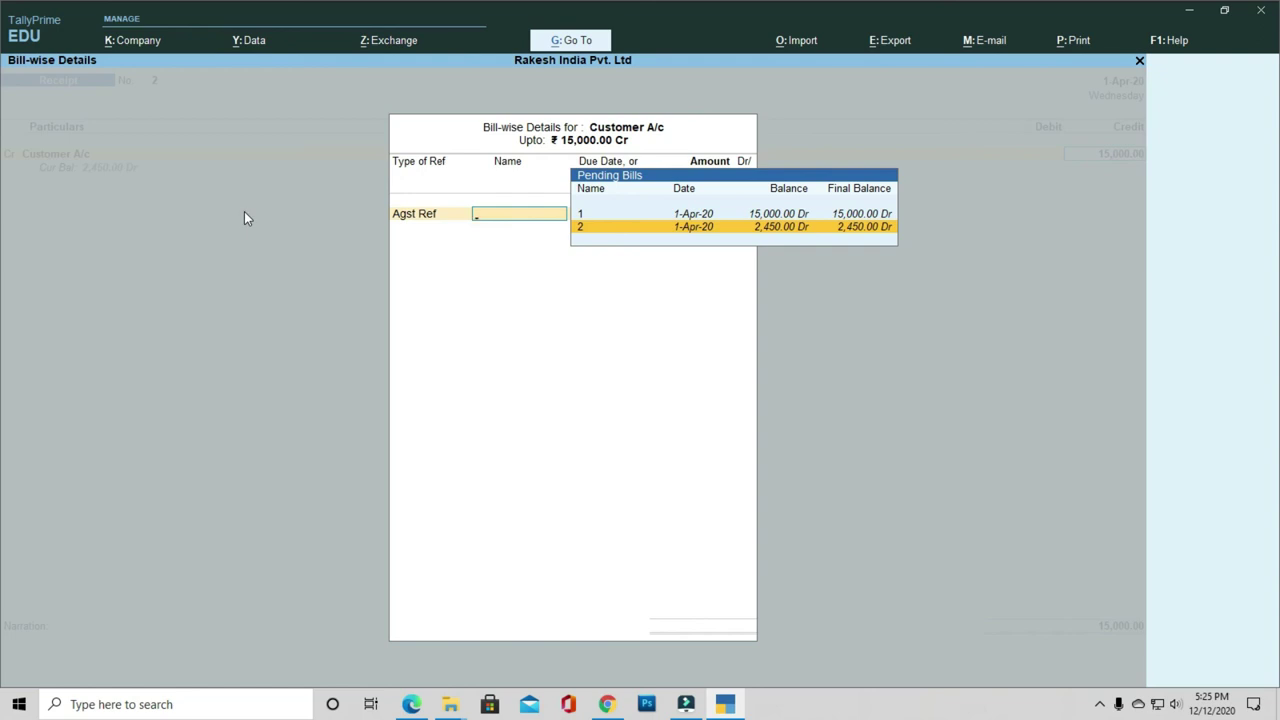
pyautogui.press('Up')
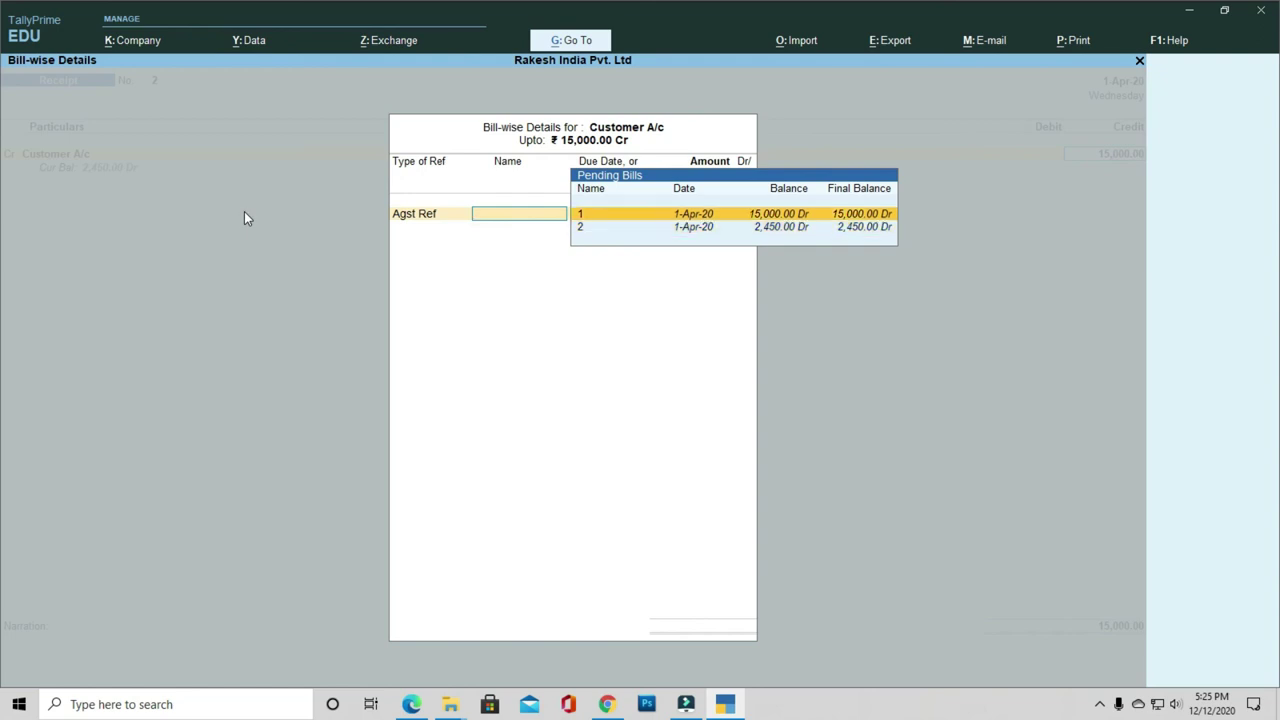
pyautogui.press('Return')
pyautogui.press('Return')
pyautogui.press('Return')
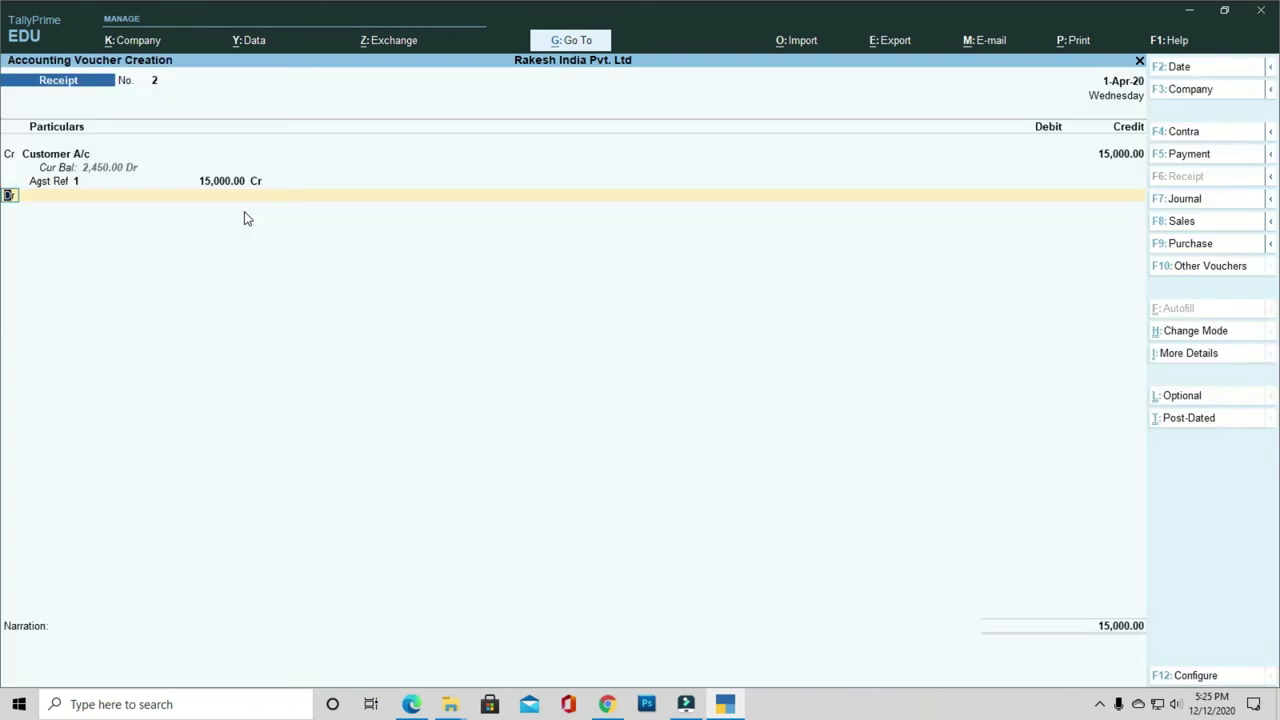
pyautogui.press('Return')
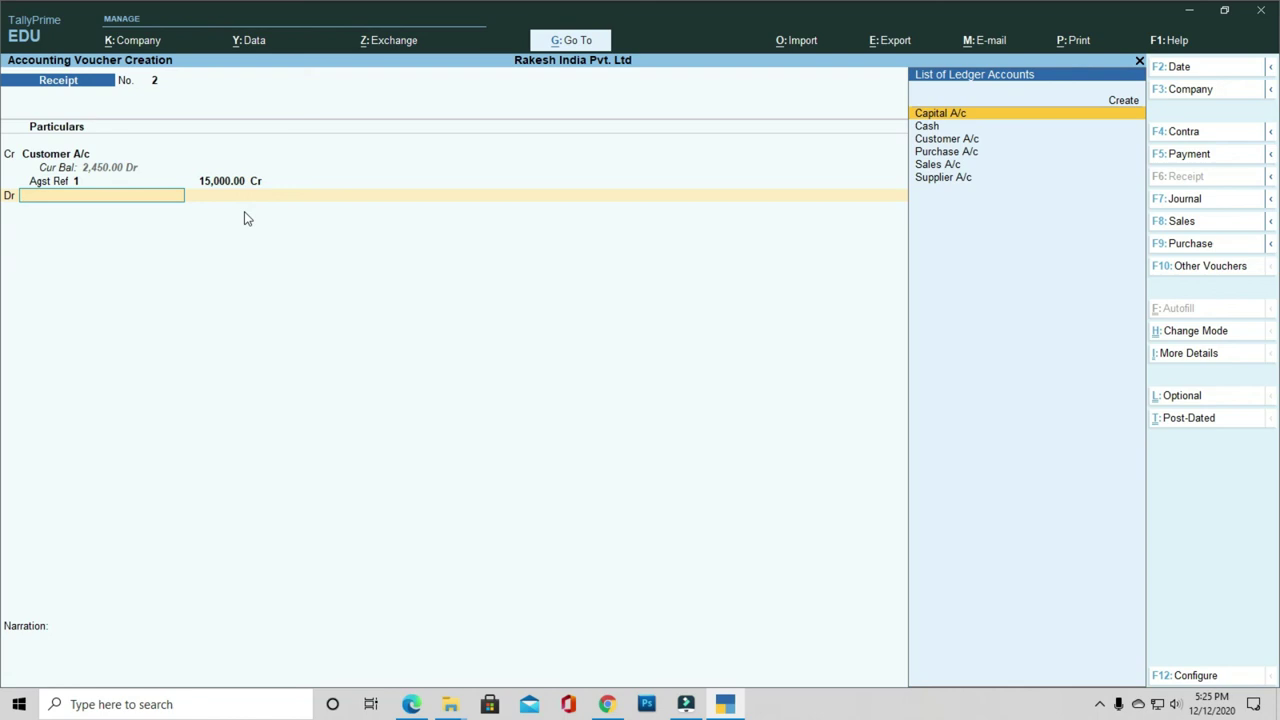
# Step: Debit Cash with 15,000 and save the receipt voucher without narration
pyautogui.press('Down')
pyautogui.press('Return')
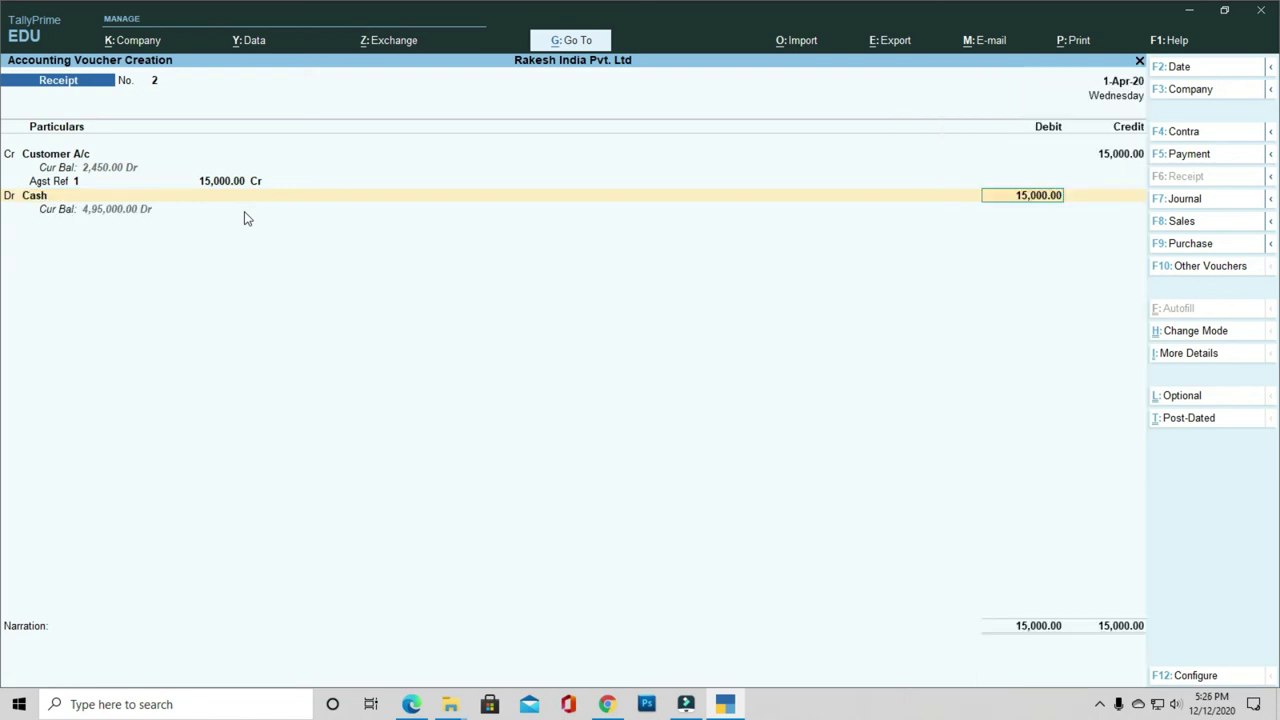
pyautogui.press('Return')
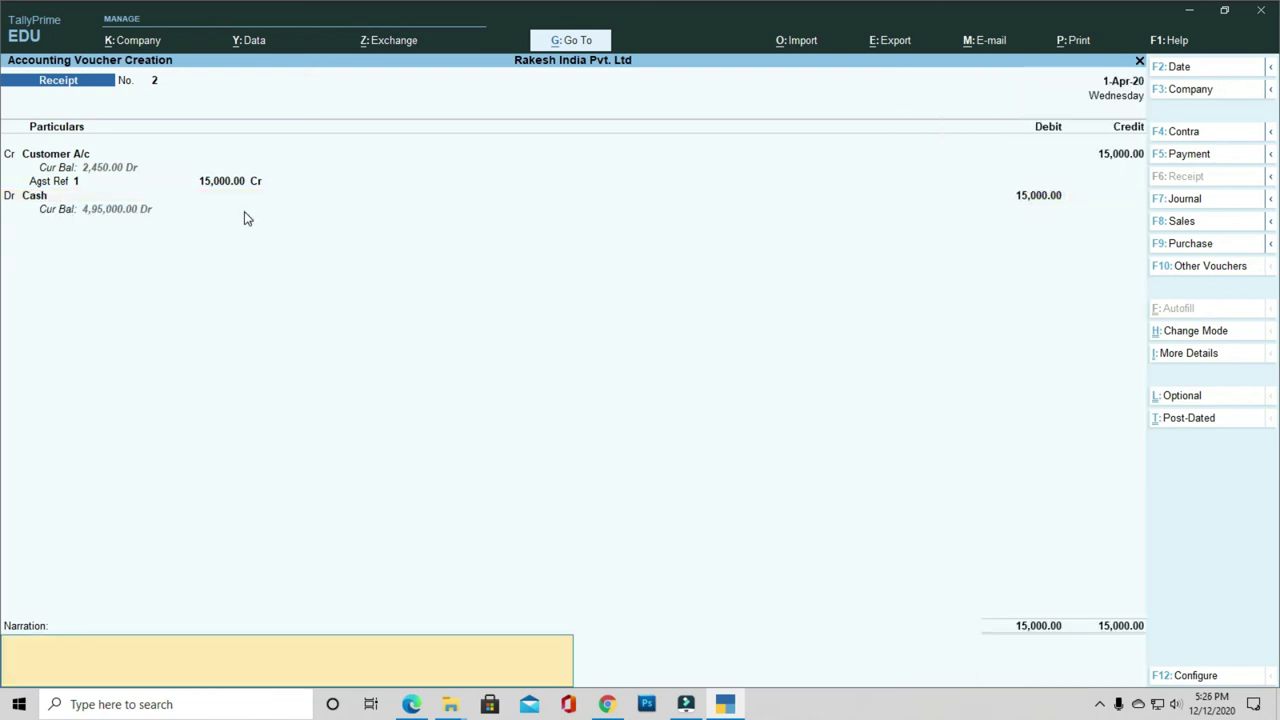
pyautogui.press('Return')
pyautogui.press('Return')
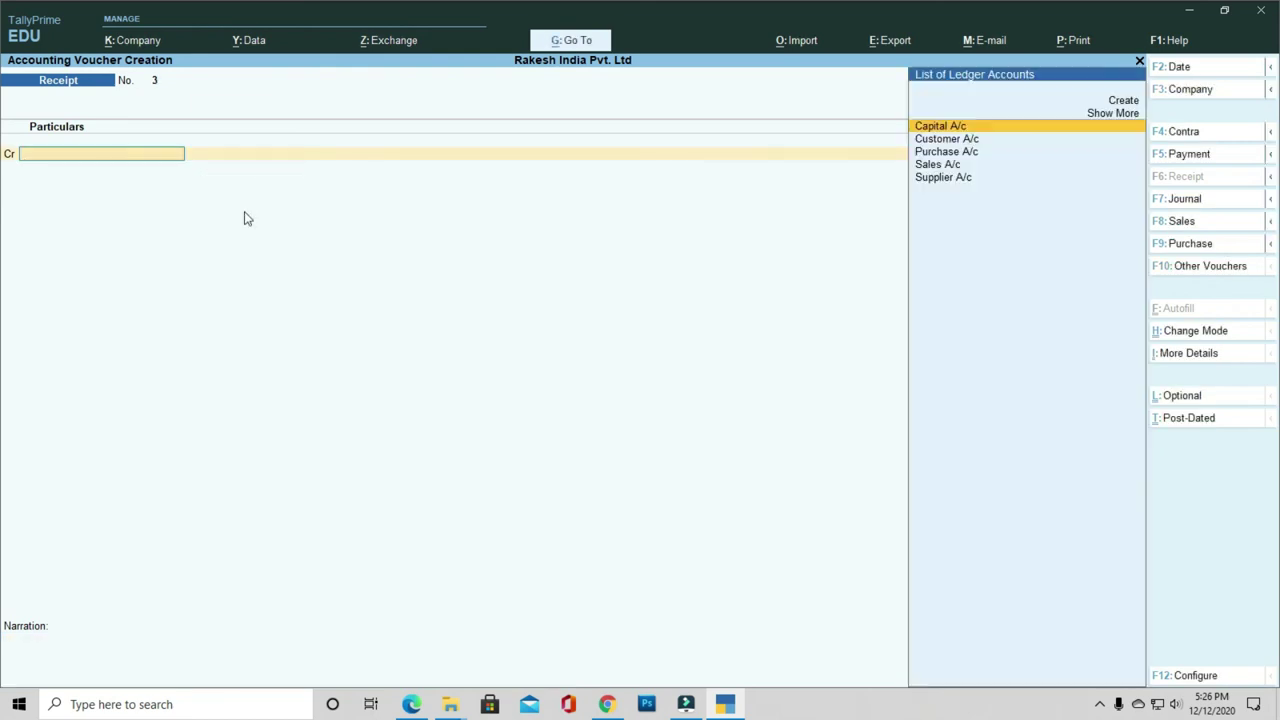